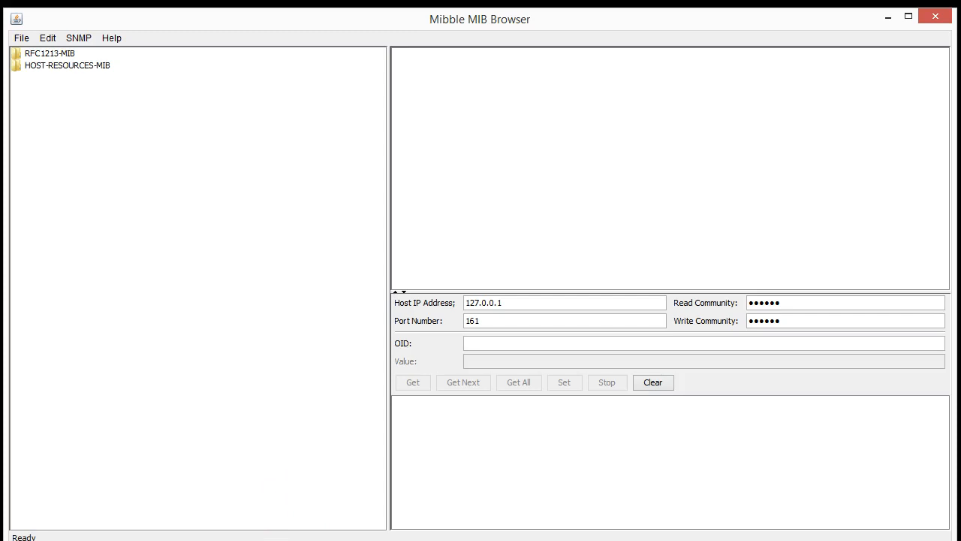
Bring the Programas e Recursos window over Mibble and nudge it slightly down-left
key("alt+Tab")
left_click_drag(460, 58, 449, 79)
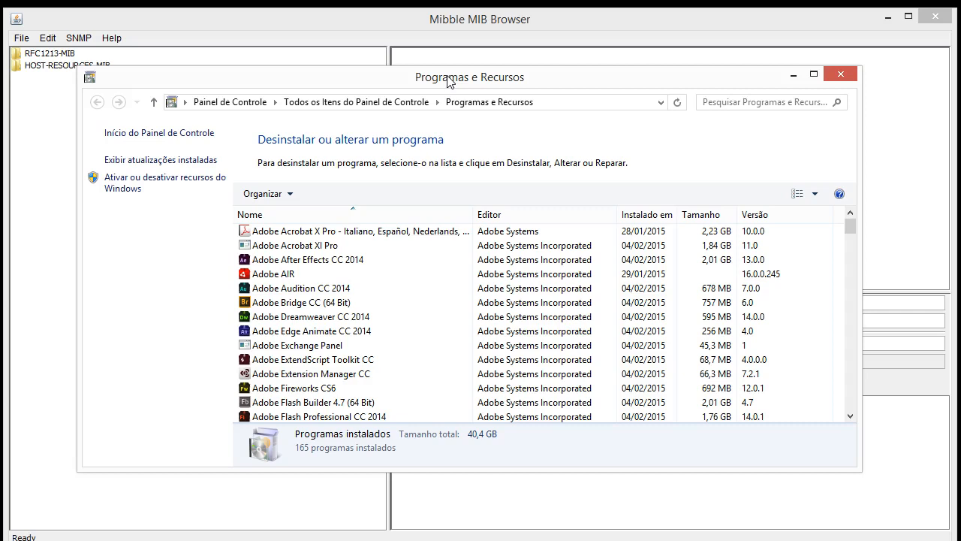
Tick Protocolo SNMP in Recursos do Windows and apply the change
left_click(118, 186)
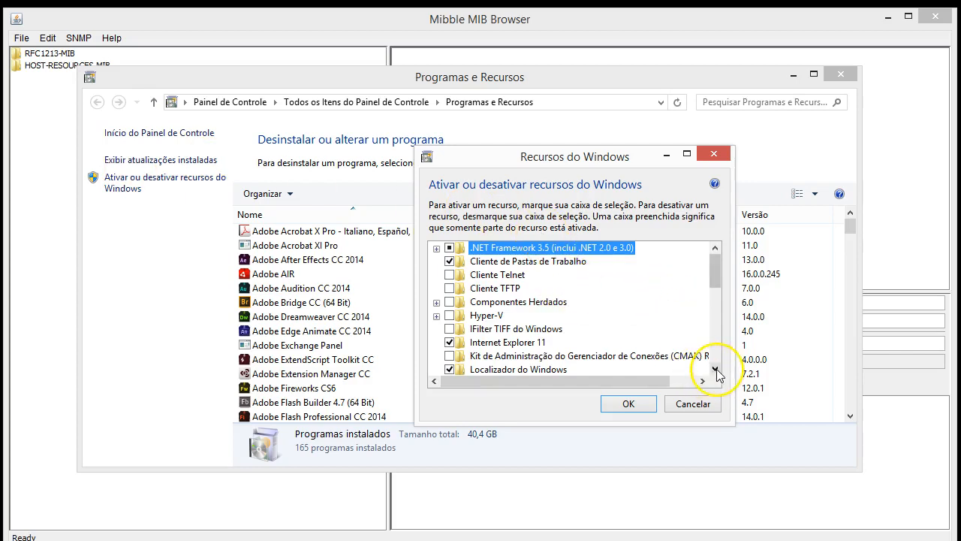
scroll(717, 375, "down", 6)
left_click(449, 330)
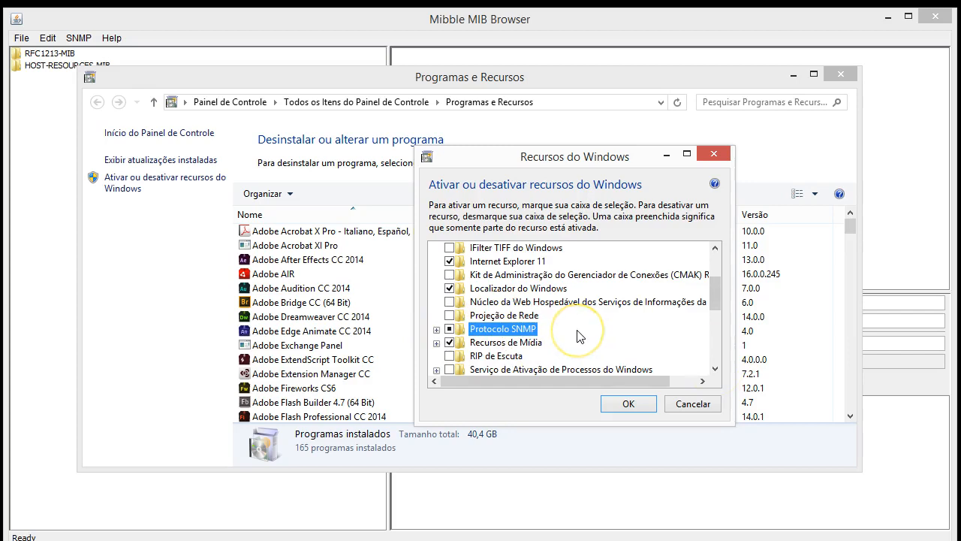
left_click(631, 403)
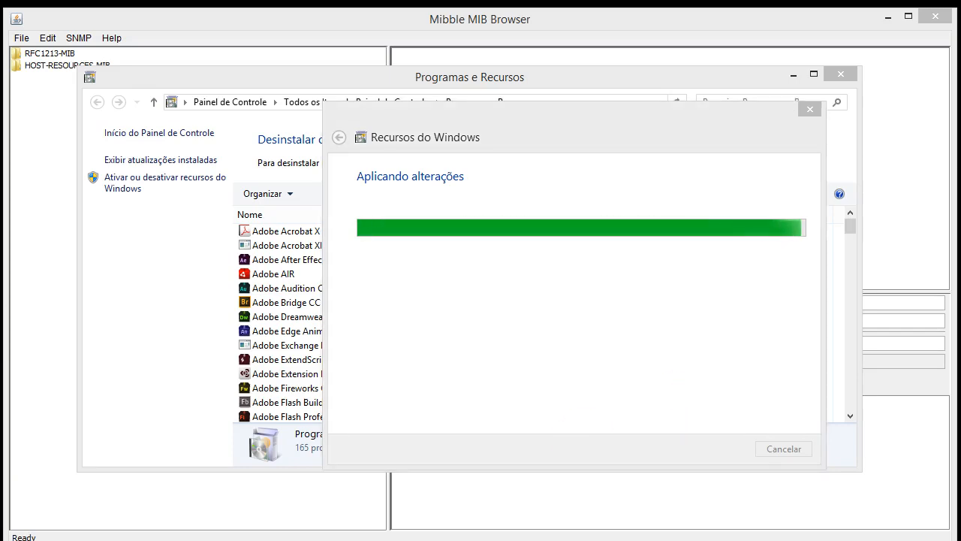
key("alt+Tab")
Run netstat -na in the Command Prompt to list active connections
left_click_drag(523, 273, 219, 263)
scroll(260, 365, "up", 8)
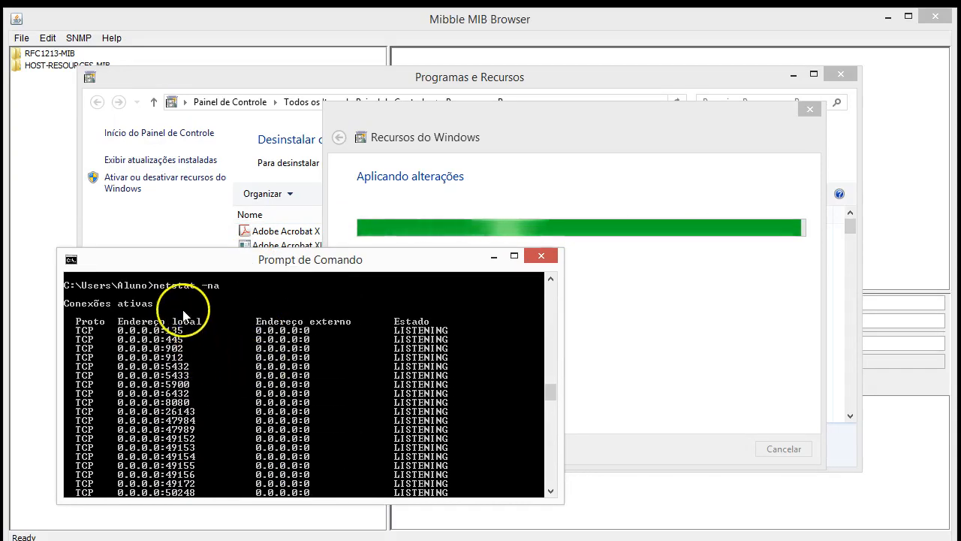
scroll(214, 337, "down", 15)
scroll(216, 343, "down", 4)
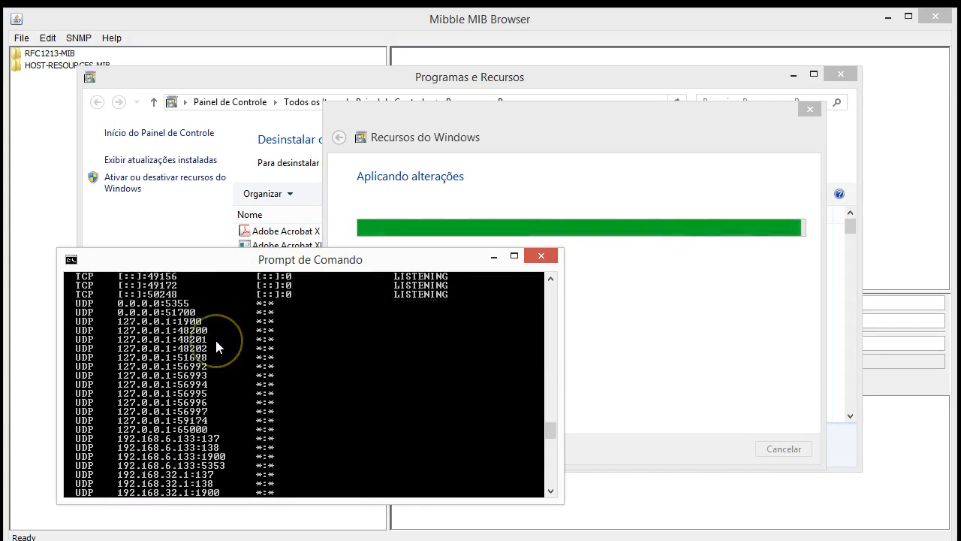
scroll(216, 343, "up", 2)
scroll(217, 342, "down", 1)
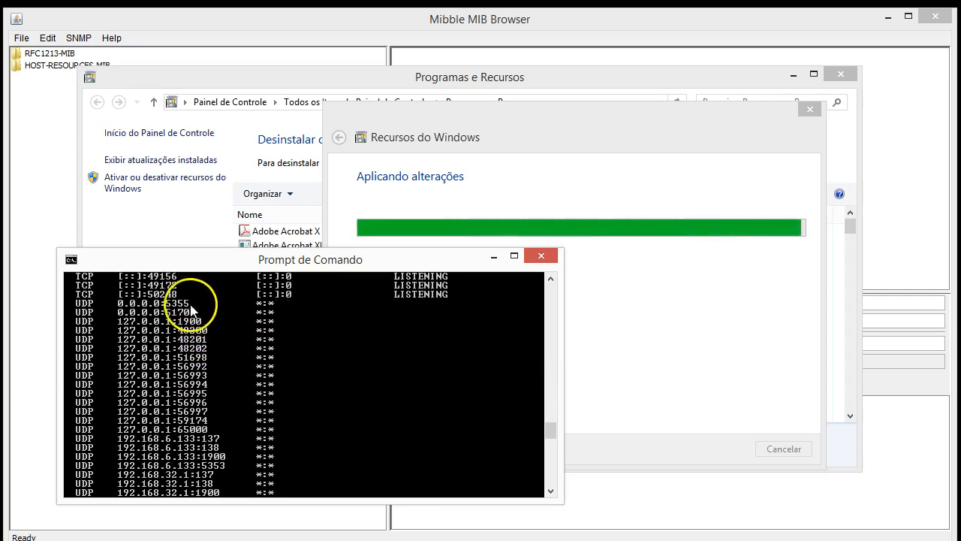
scroll(218, 361, "down", 8)
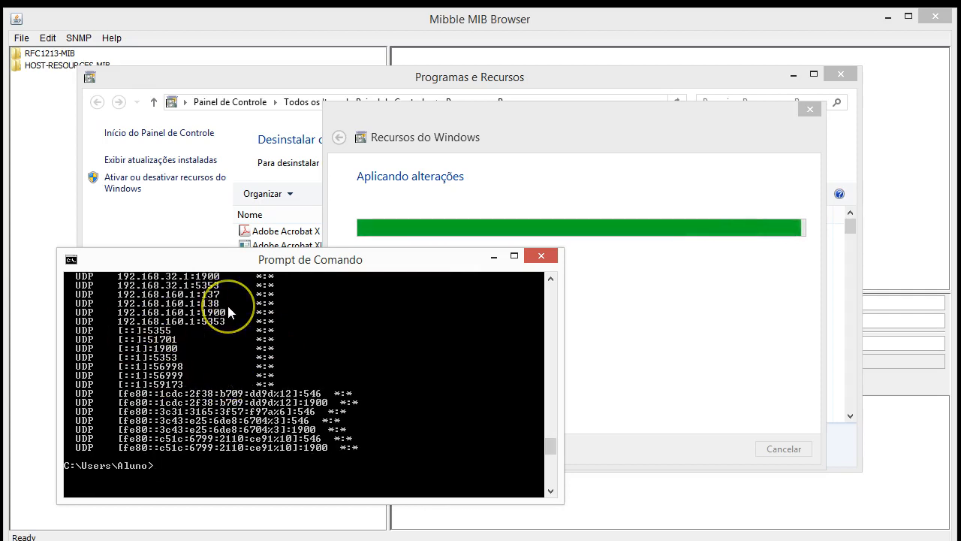
type("netstat -na")
key("Return")
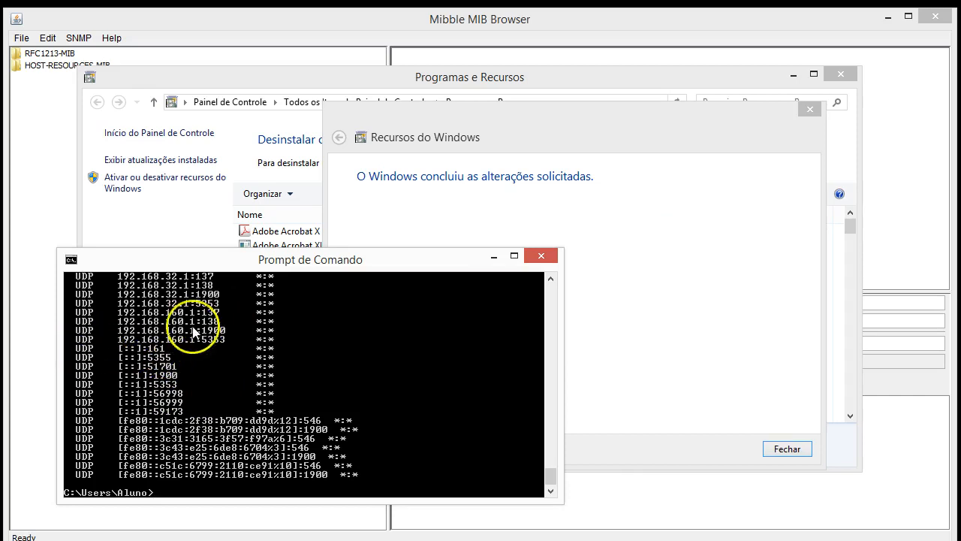
Close the finished Recursos do Windows dialog and check the output for UDP port 161
scroll(193, 333, "up", 3)
left_click(626, 216)
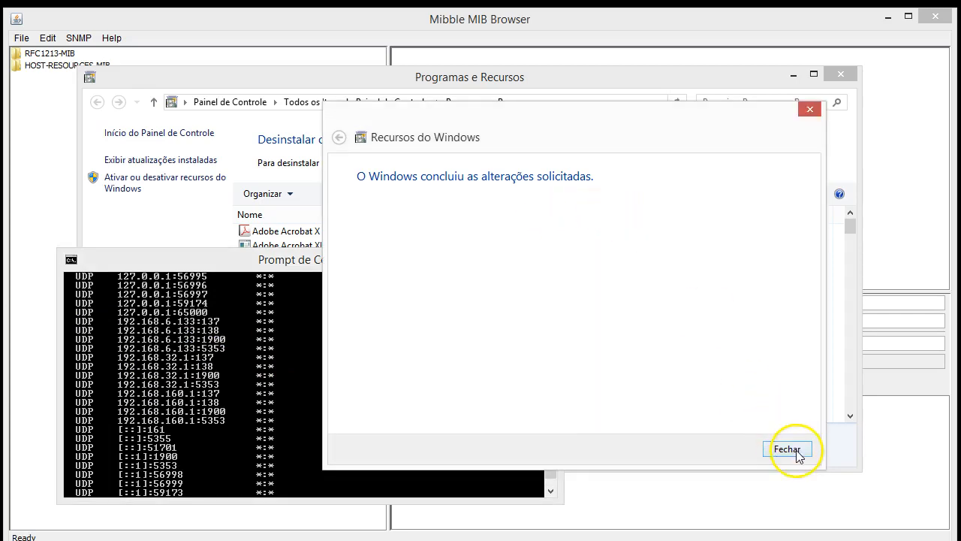
left_click(792, 450)
scroll(377, 321, "down", 3)
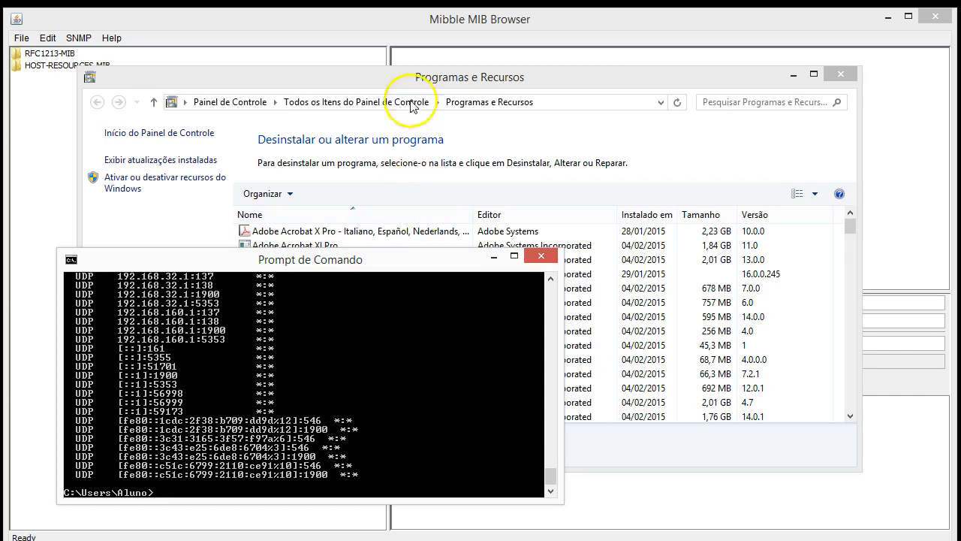
Expand RFC1213-MIB > VALUES > mib-2 and select mib-2 to load OID 1.3.6.1.2.1
left_click(440, 23)
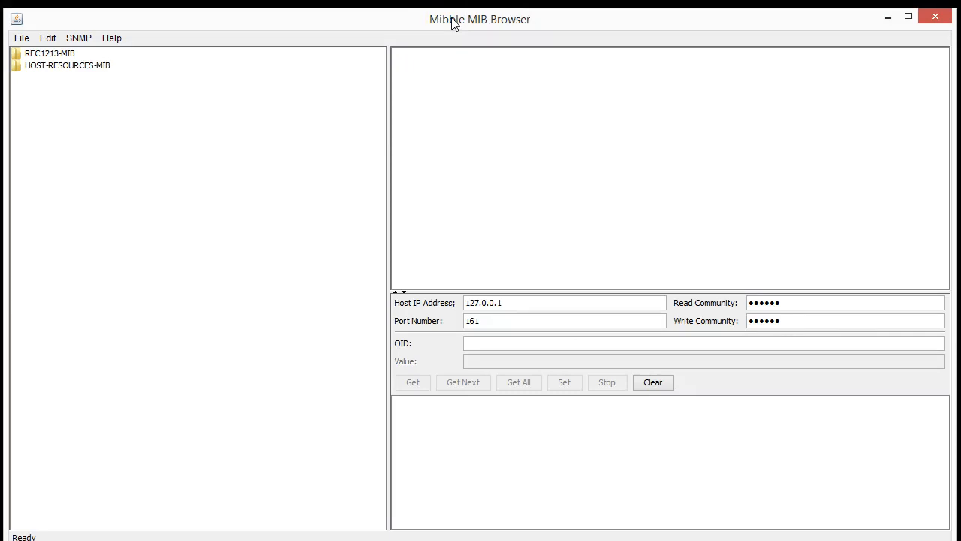
double_click(49, 66)
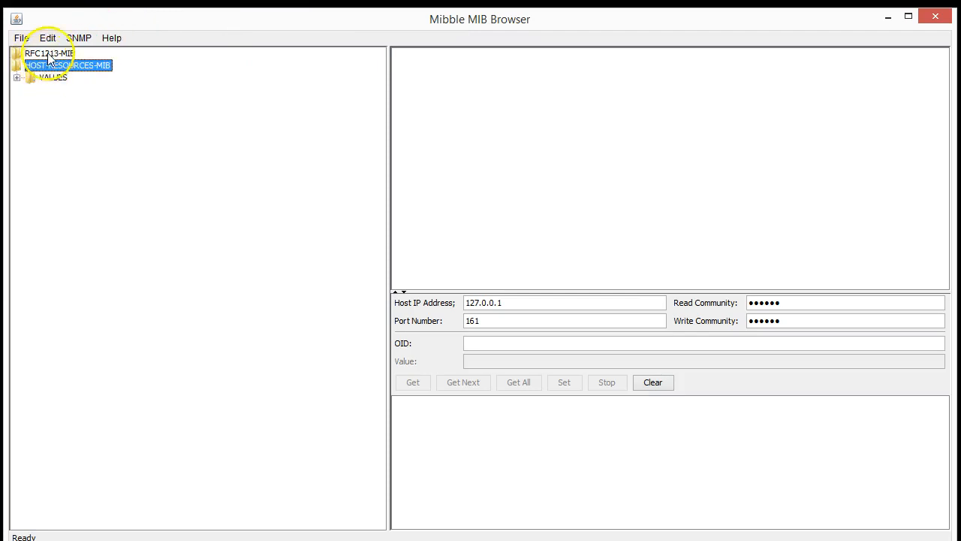
double_click(48, 54)
left_click(17, 65)
left_click(31, 78)
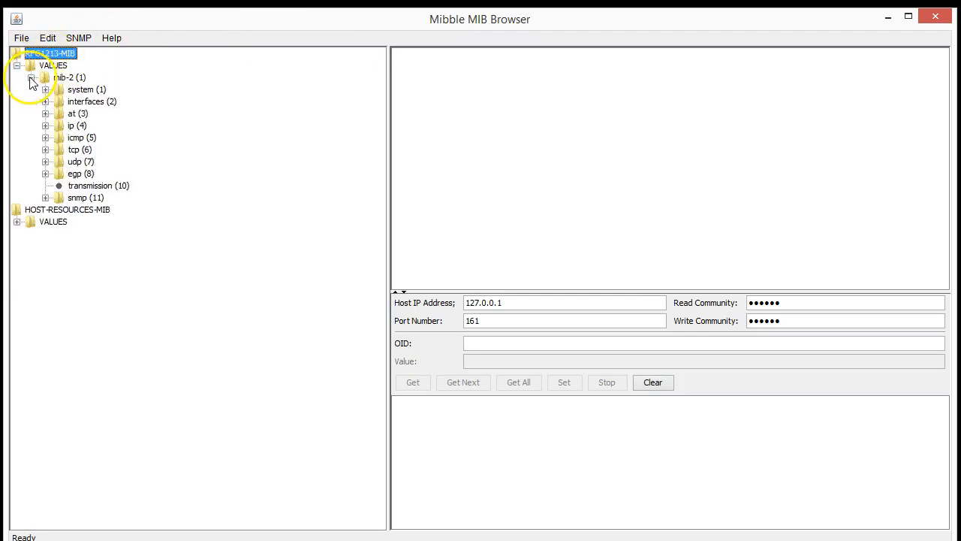
left_click(69, 78)
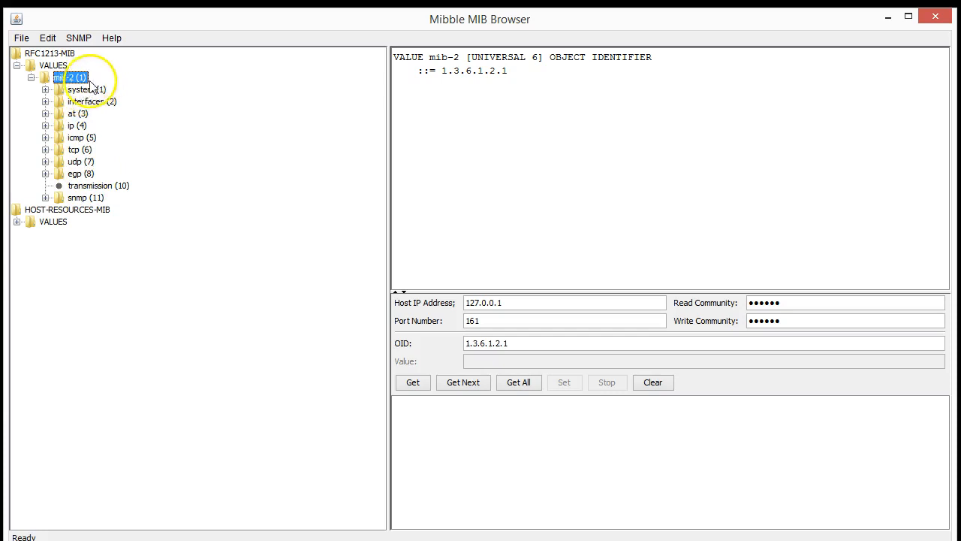
left_click_drag(510, 72, 442, 71)
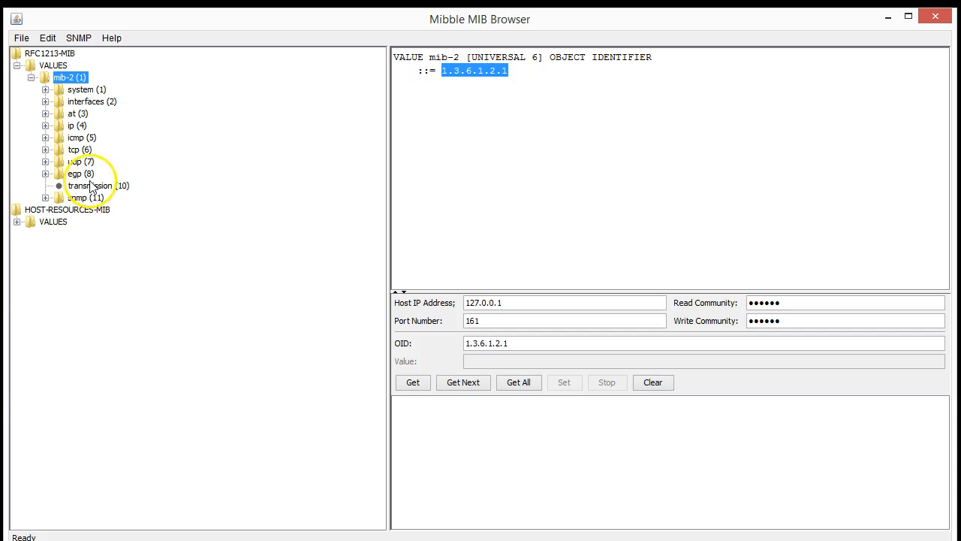
Expand the system group and view the sysDescr, sysObjectID and sysUpTime definitions
left_click(46, 90)
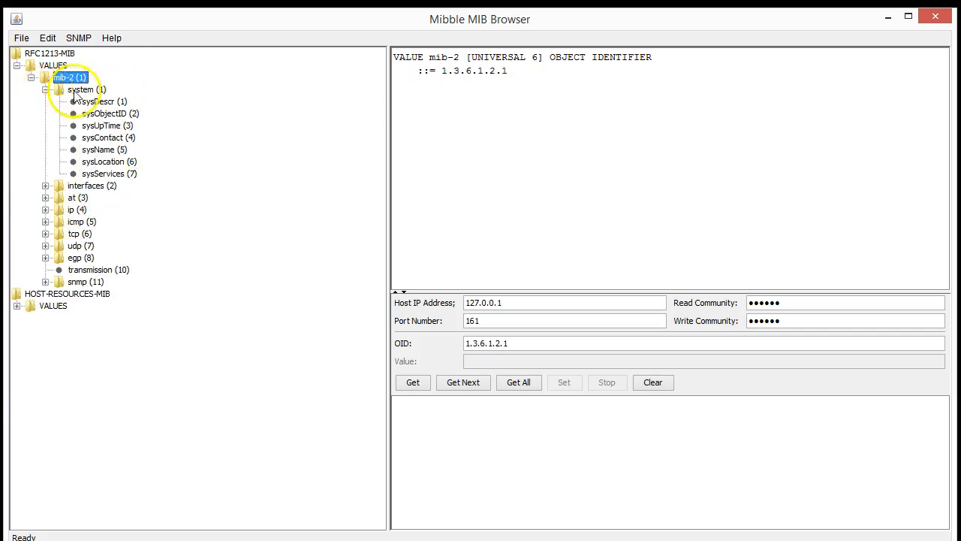
left_click(80, 91)
left_click(101, 102)
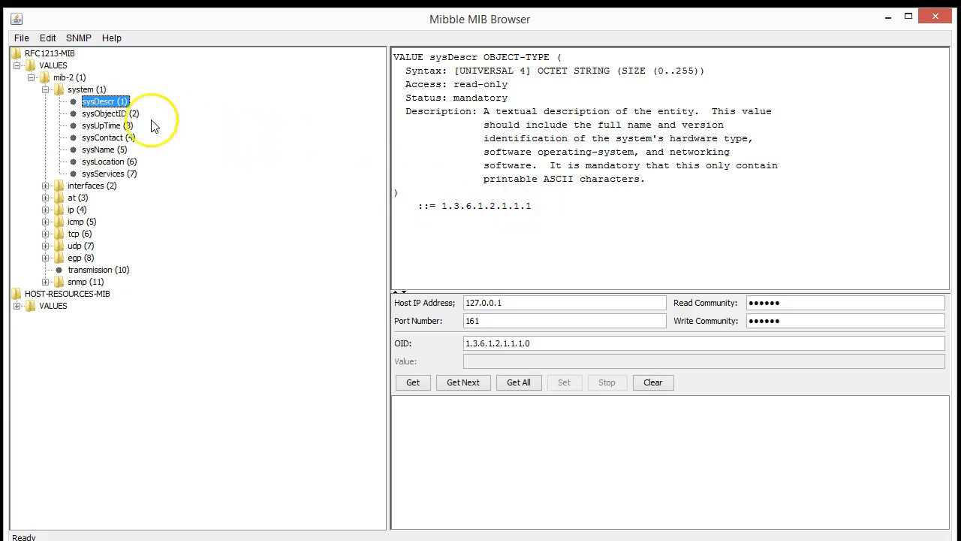
left_click(126, 125)
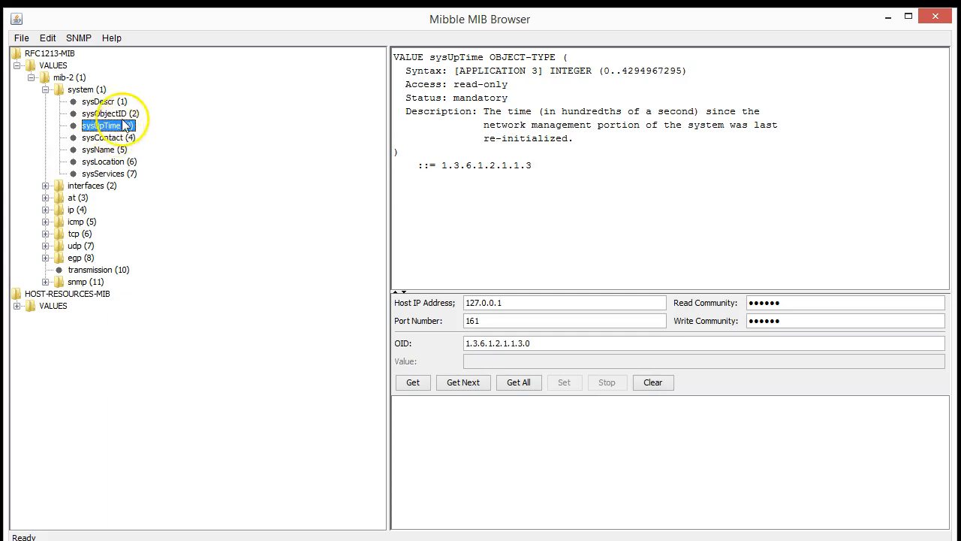
left_click(124, 116)
left_click(123, 125)
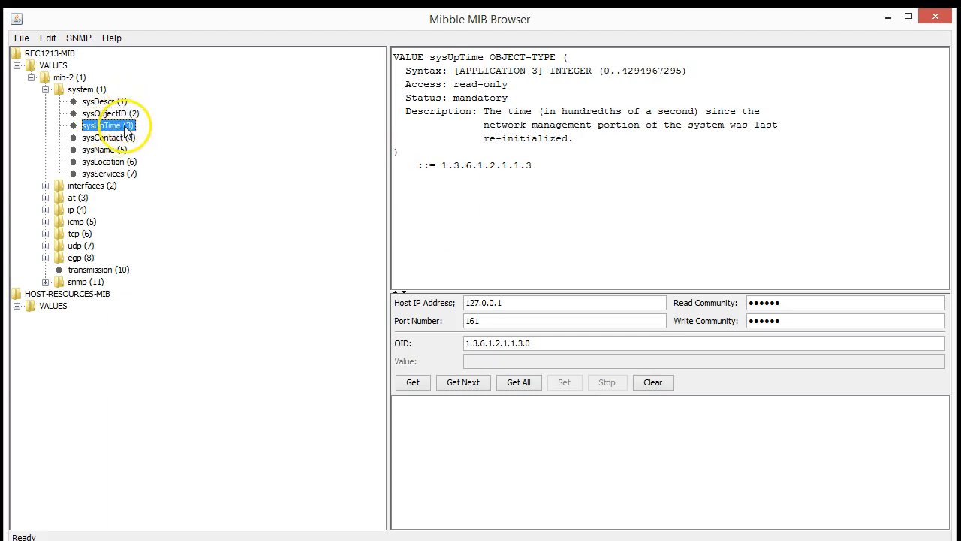
Review sysContact, sysName, sysLocation and sysServices, then return to the mib-2 definition
left_click(120, 138)
left_click(120, 150)
left_click(122, 163)
left_click(123, 175)
left_click(100, 91)
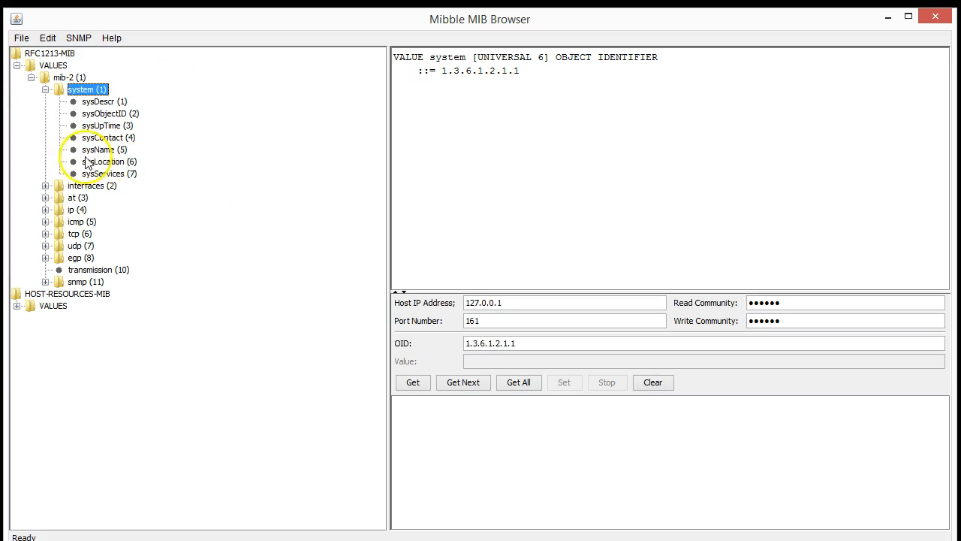
left_click(63, 79)
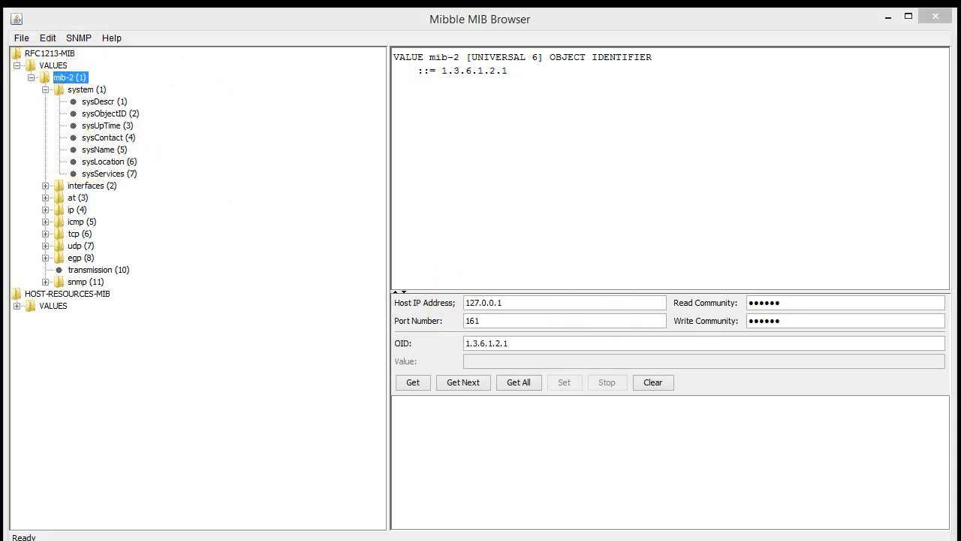
left_click(278, 540)
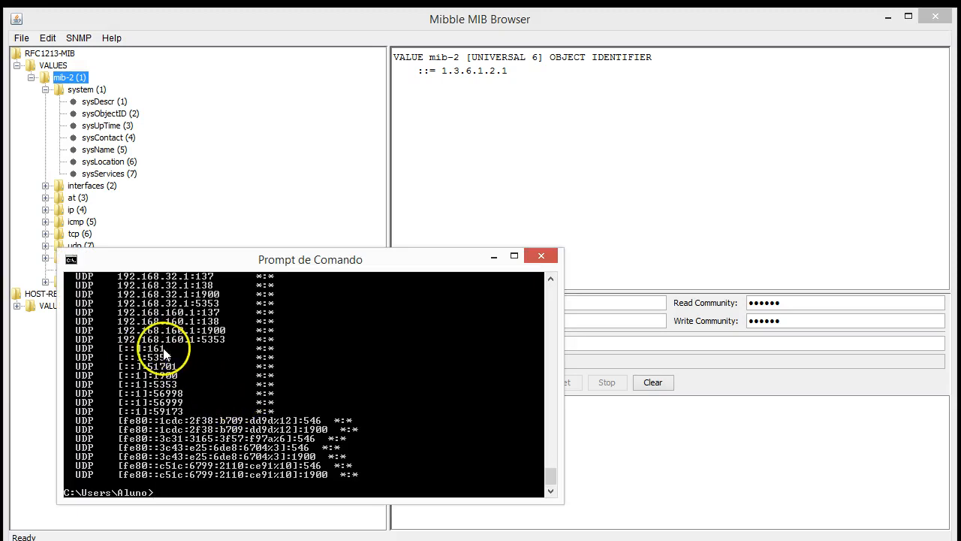
left_click(436, 15)
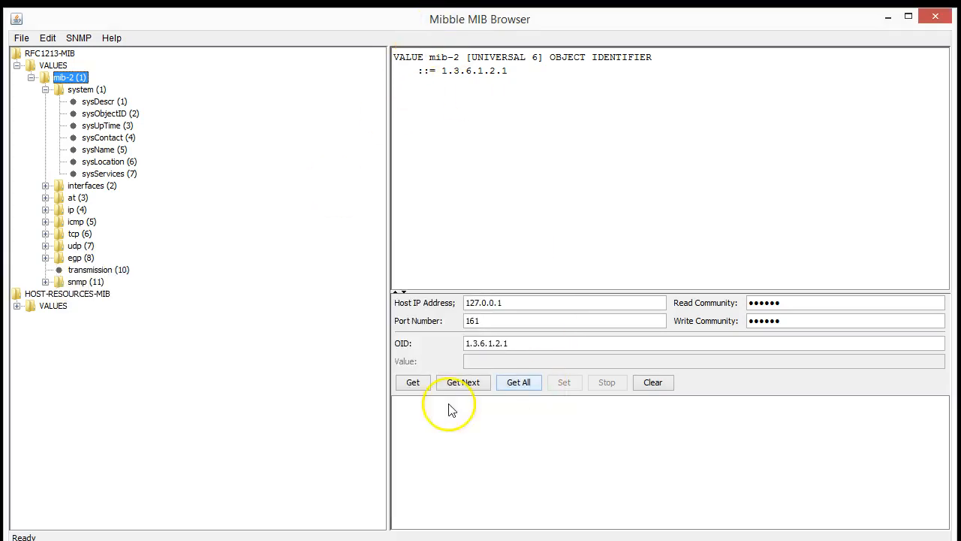
left_click(545, 303)
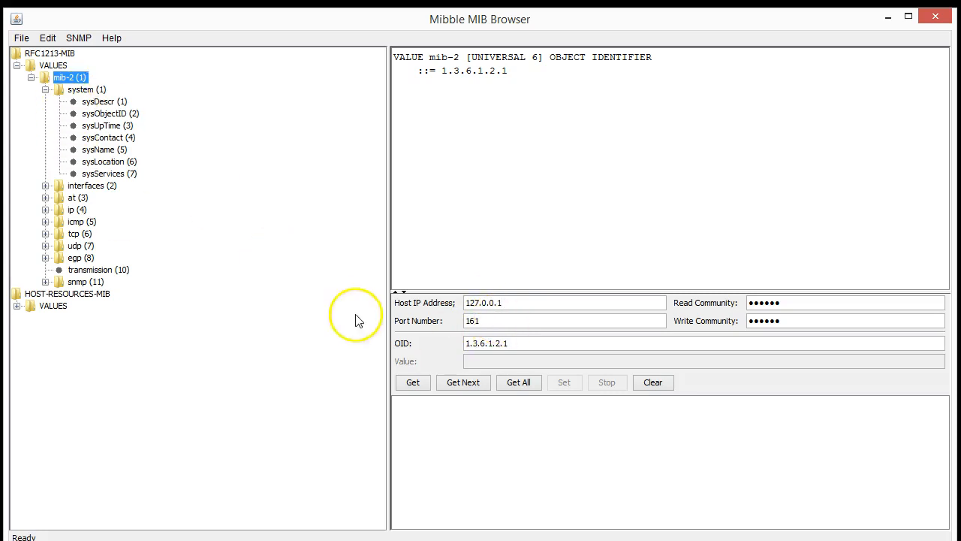
left_click(464, 384)
left_click_drag(515, 345, 430, 344)
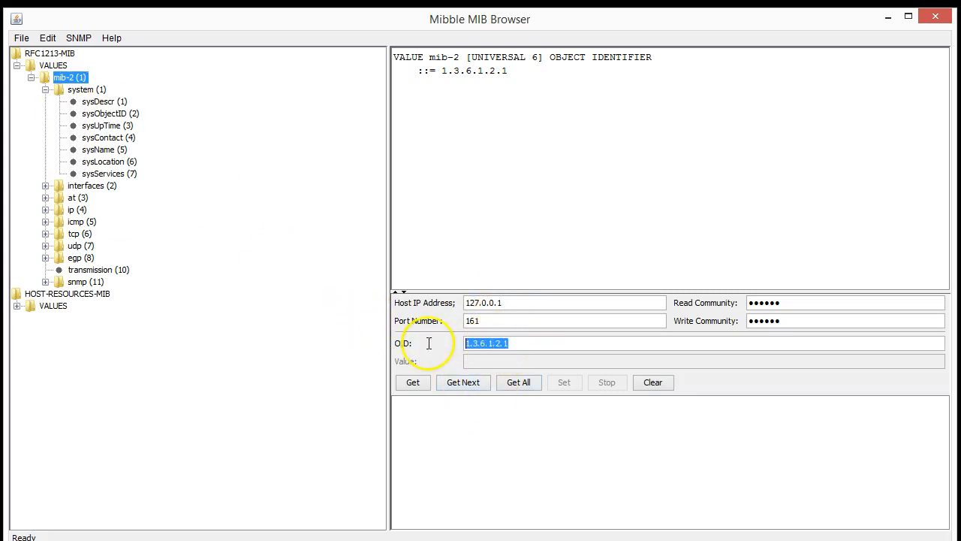
left_click(515, 343)
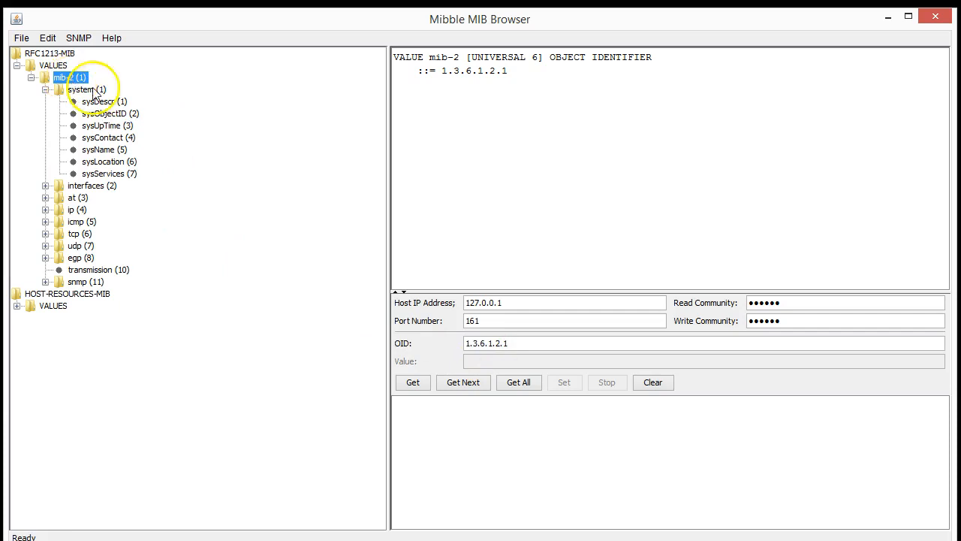
double_click(800, 302)
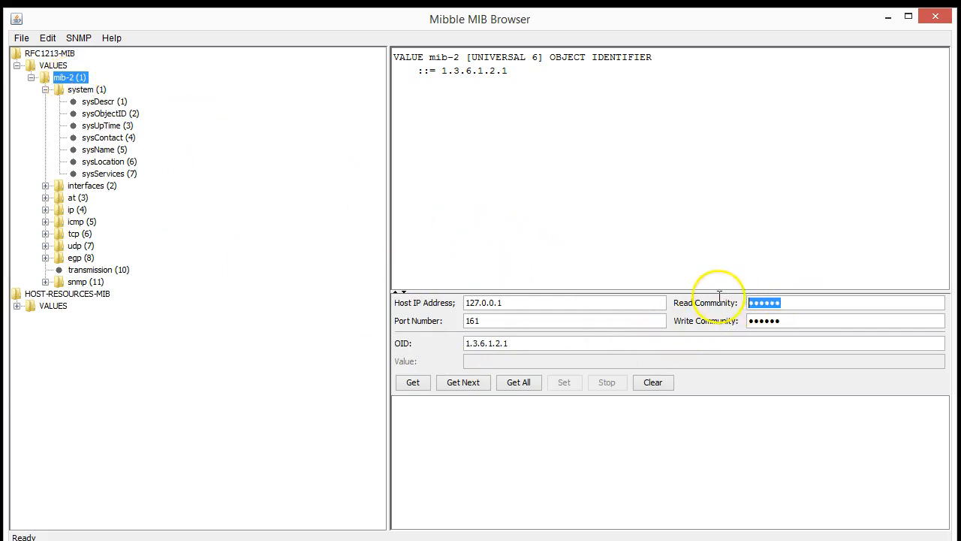
double_click(785, 321)
left_click(823, 299)
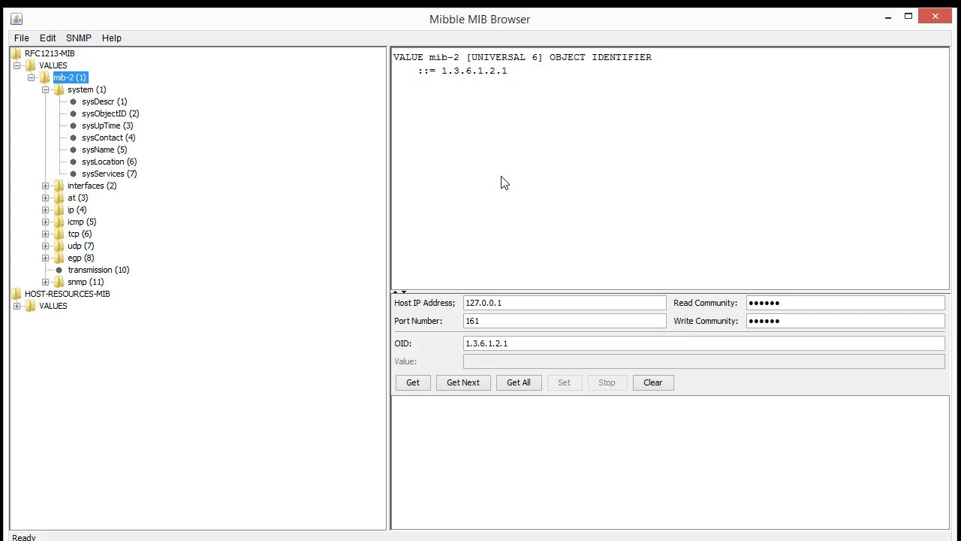
Send a Get Next for OID 1.3.6.1.2.1 to 127.0.0.1, then go to the Start screen
left_click(472, 384)
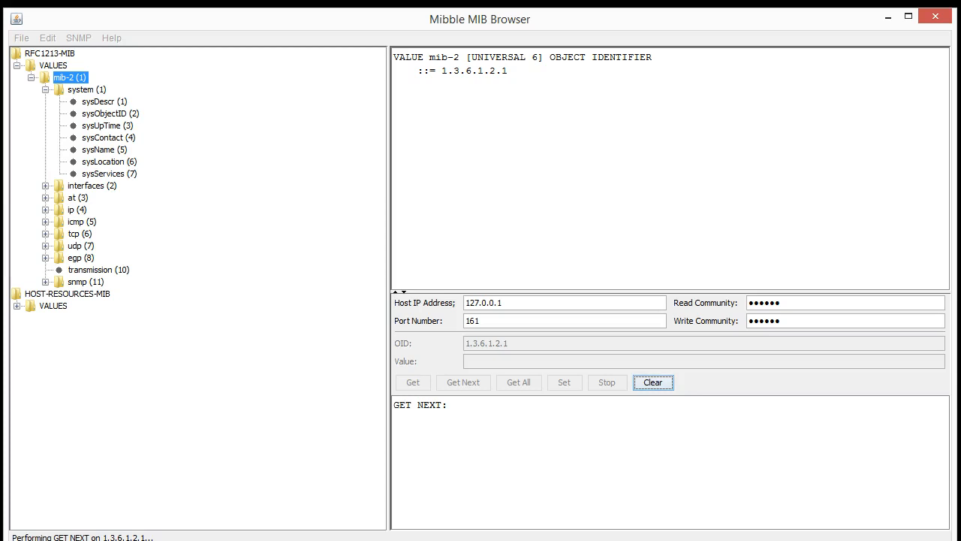
key("super")
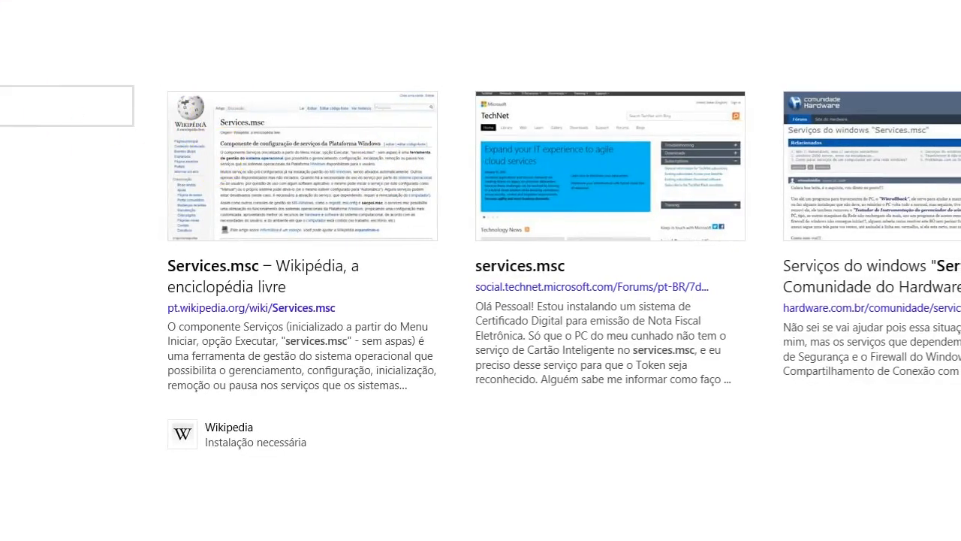
Launch the Serviços console and move and widen its window to show more columns
left_click(4, 102)
left_click_drag(256, 0, 486, 52)
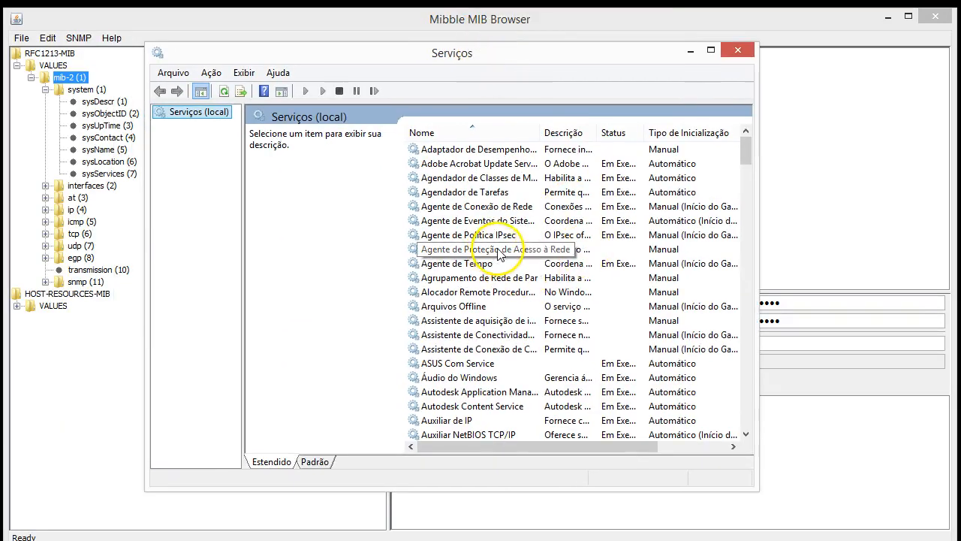
left_click_drag(758, 303, 901, 308)
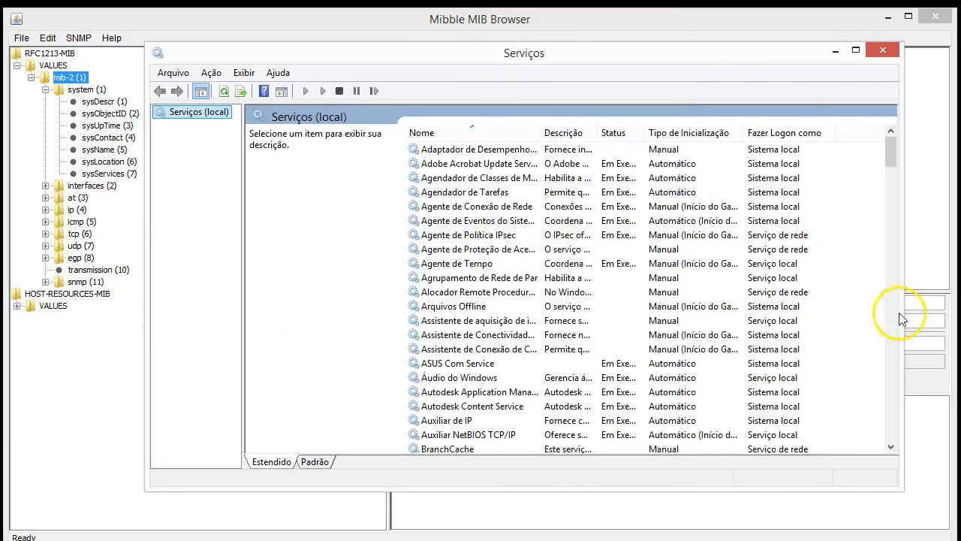
left_click(459, 263)
Find Serviço SNMP, running with Automático startup, and bring up its context menu
scroll(495, 274, "down", 12)
scroll(507, 272, "down", 20)
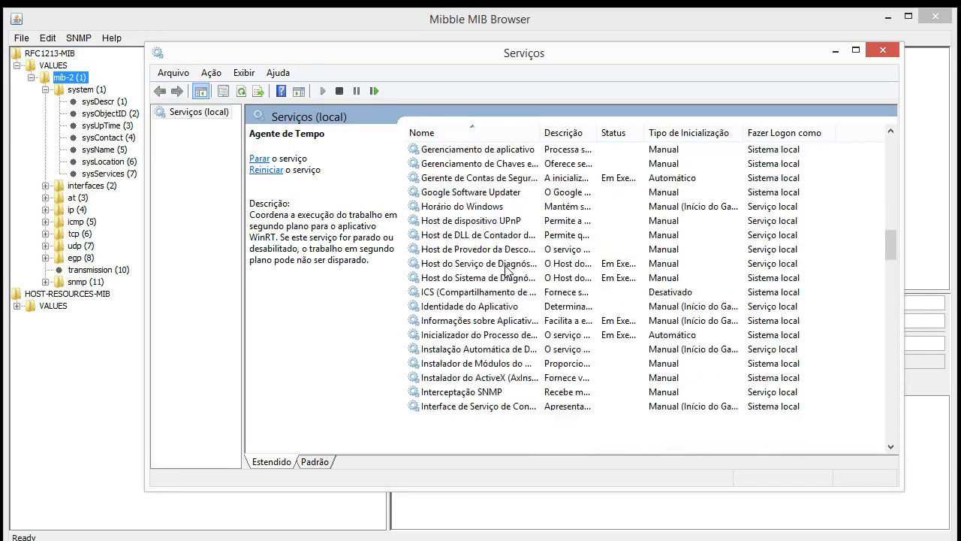
scroll(502, 269, "down", 12)
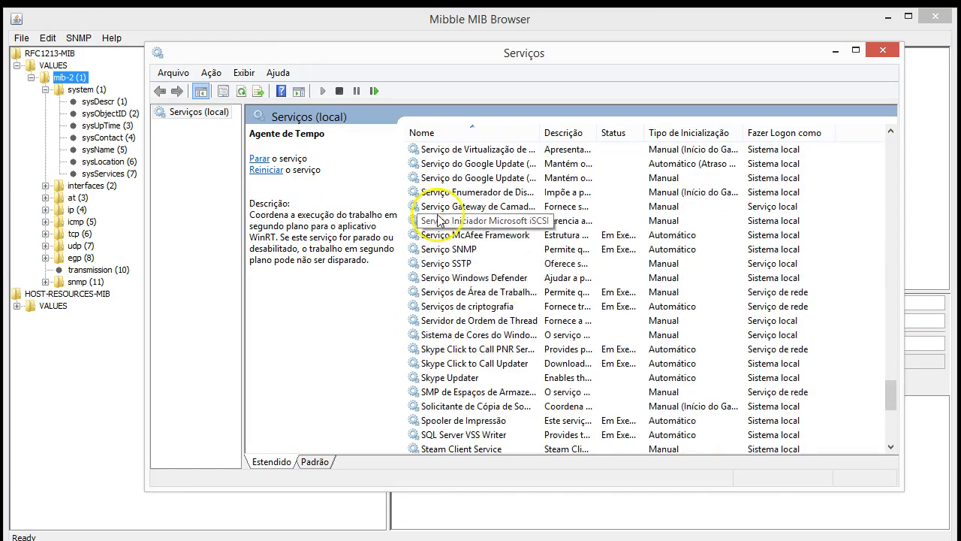
left_click(469, 251)
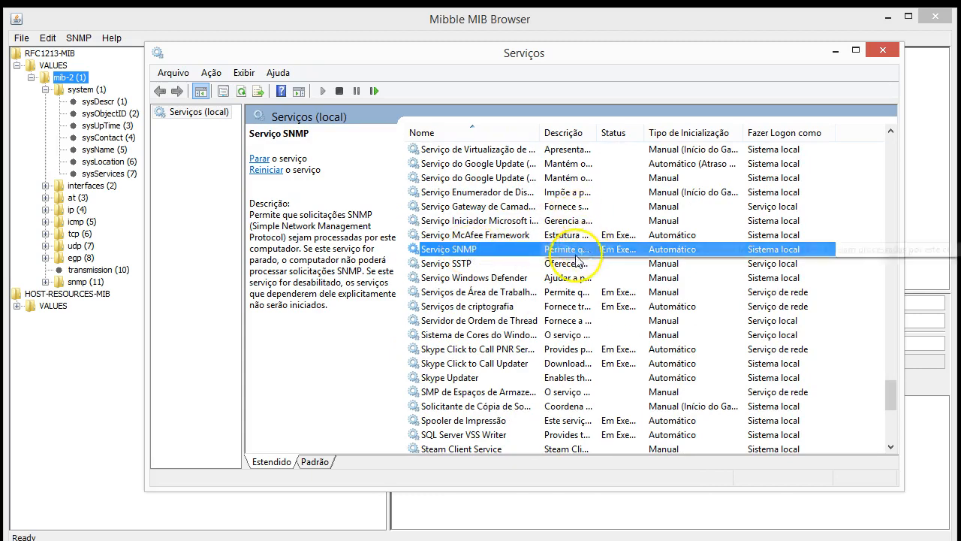
left_click_drag(642, 132, 681, 132)
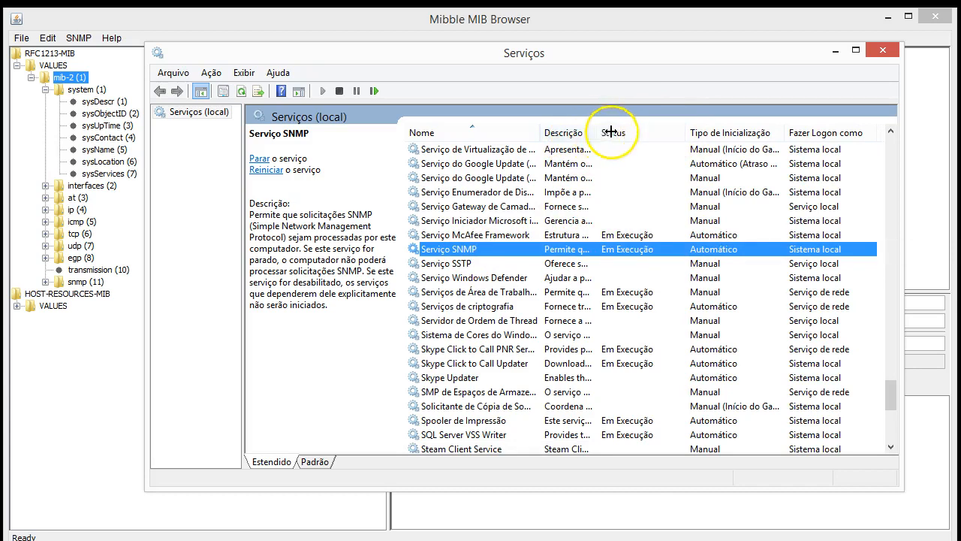
left_click_drag(599, 133, 637, 132)
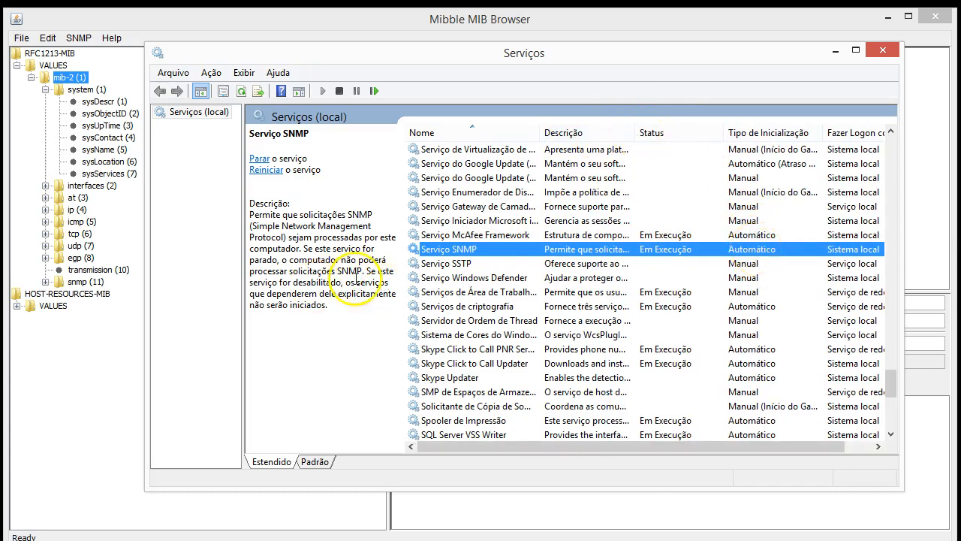
right_click(481, 254)
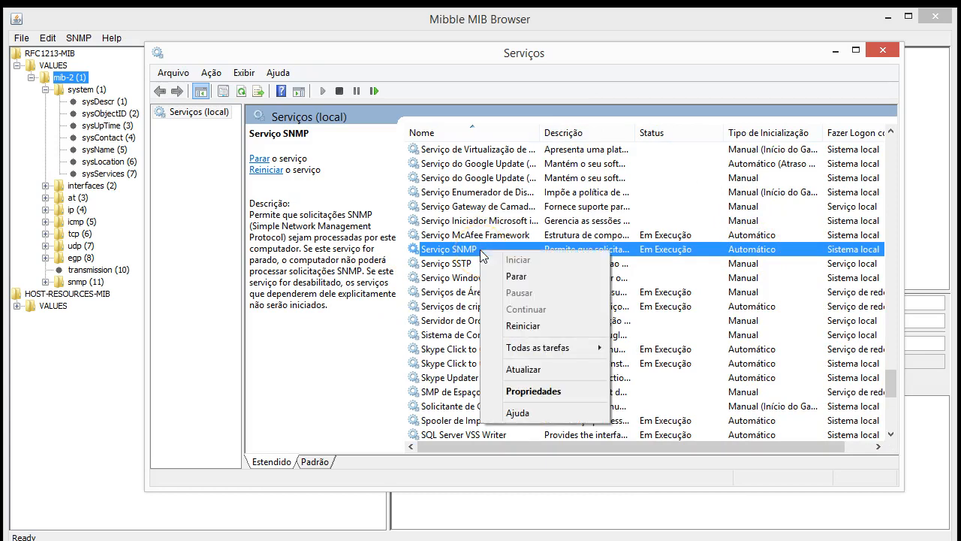
Add the community 'public' with SOMENTE LEITURA rights on the SNMP service's Segurança tab
left_click(556, 392)
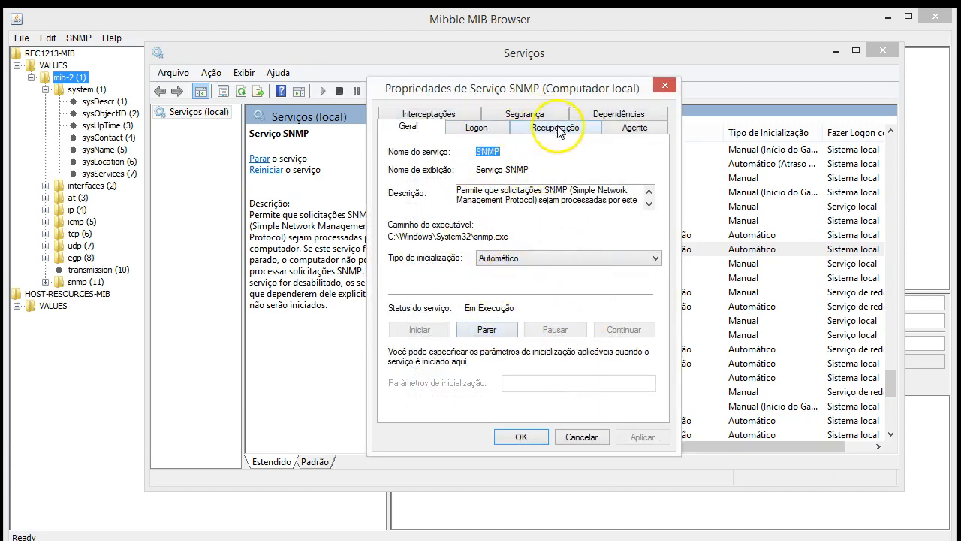
left_click(507, 115)
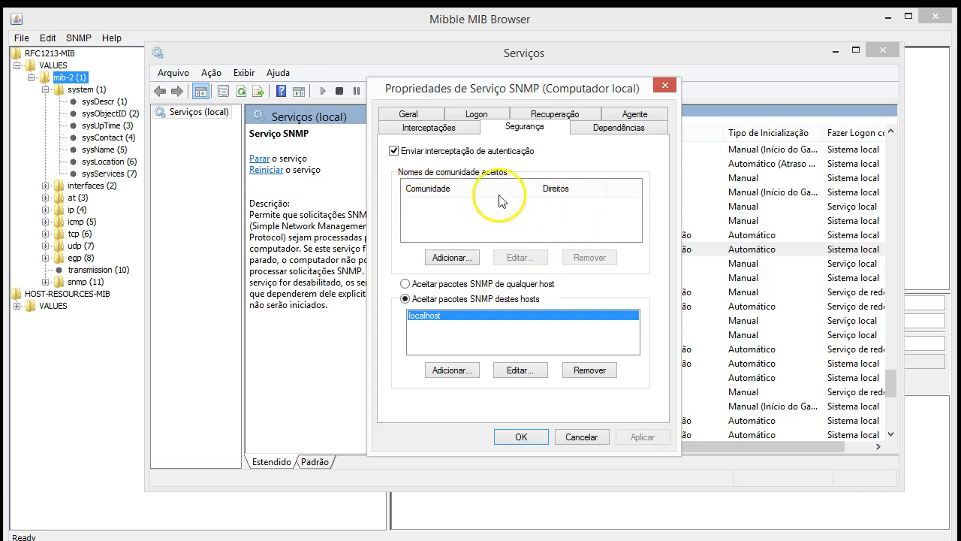
left_click(454, 258)
left_click(456, 295)
type("public")
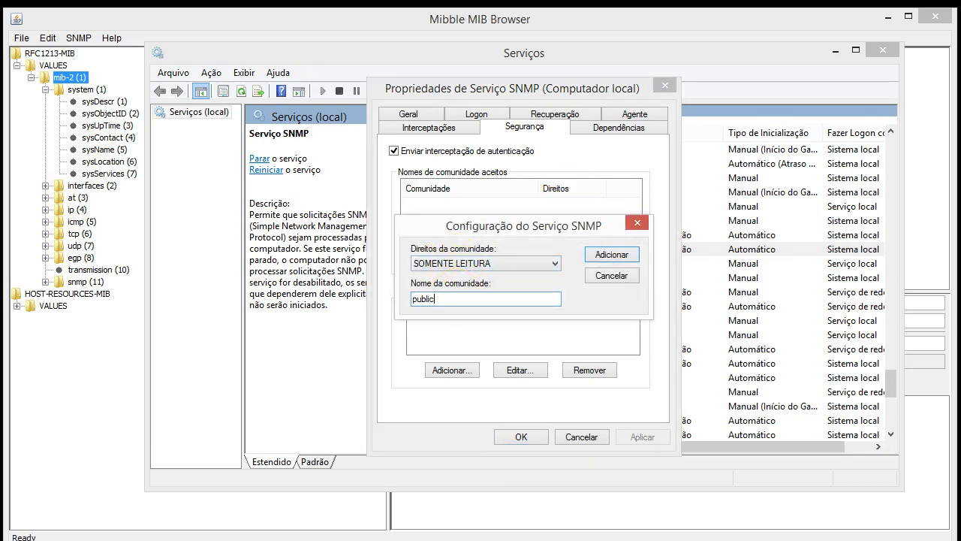
left_click(595, 253)
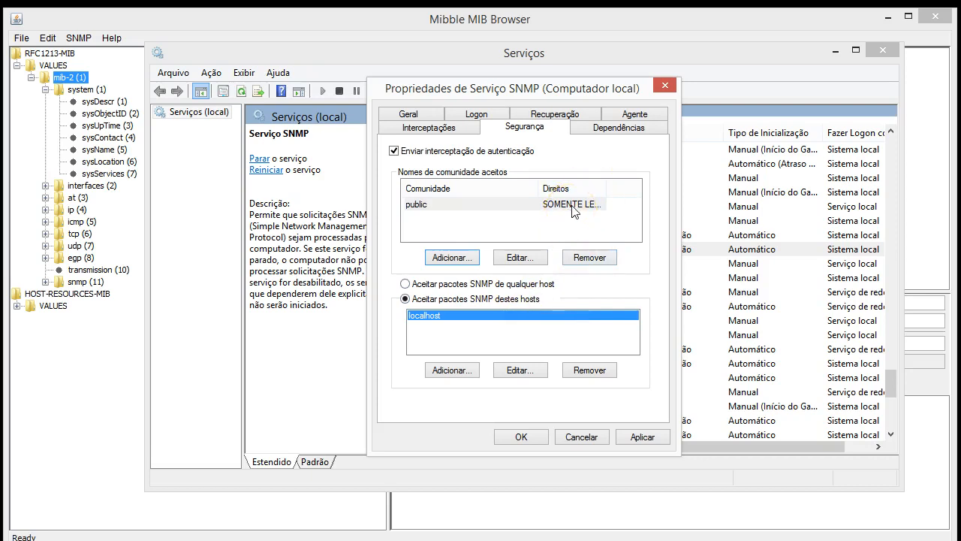
left_click_drag(614, 185, 636, 185)
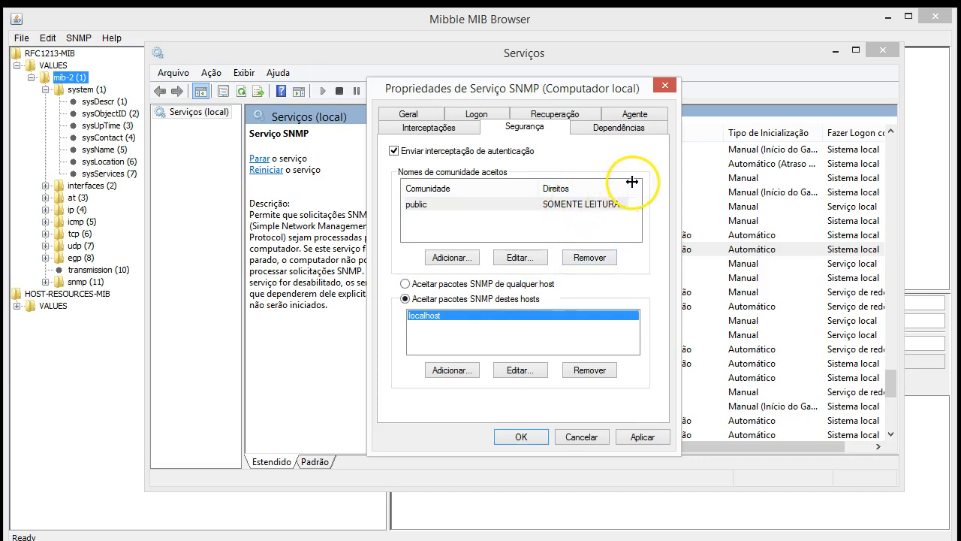
left_click(624, 201)
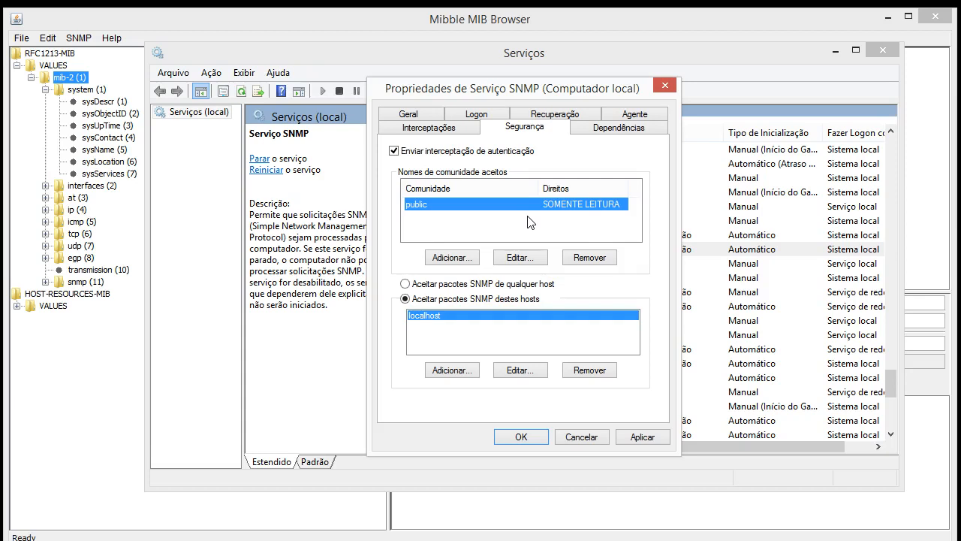
left_click(430, 318)
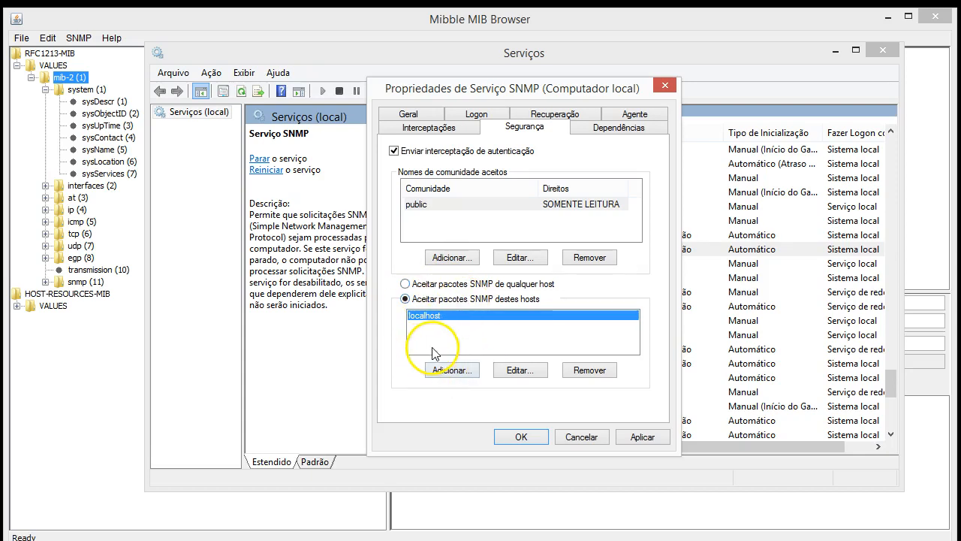
left_click(451, 370)
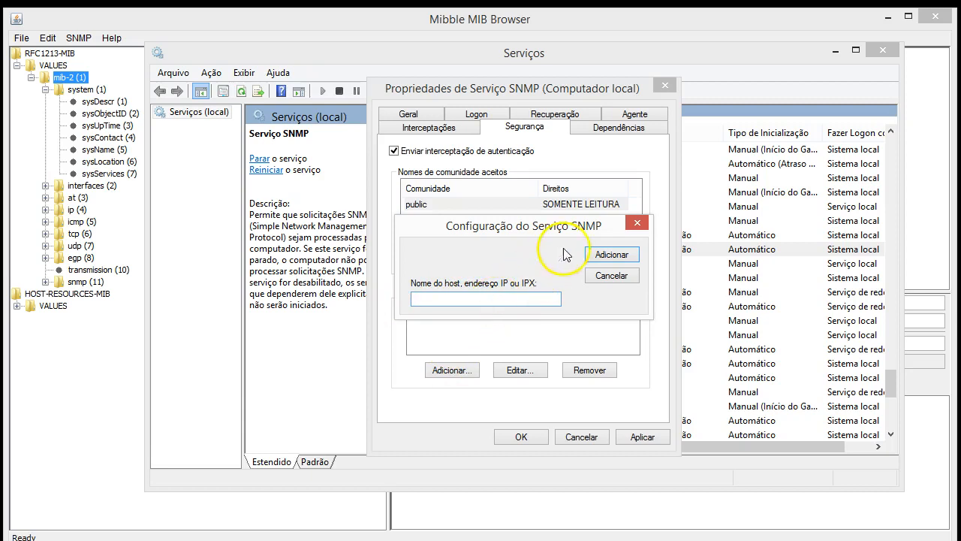
left_click(606, 276)
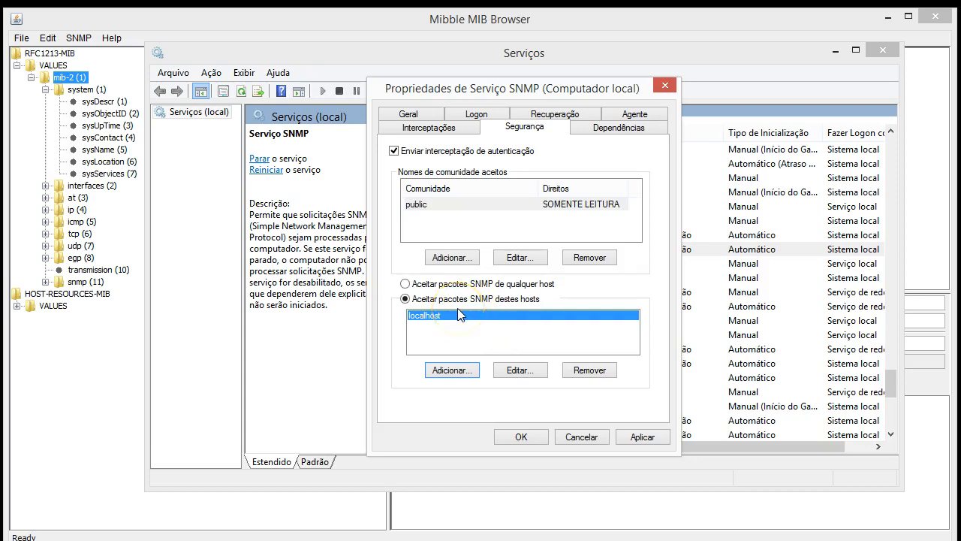
left_click(449, 287)
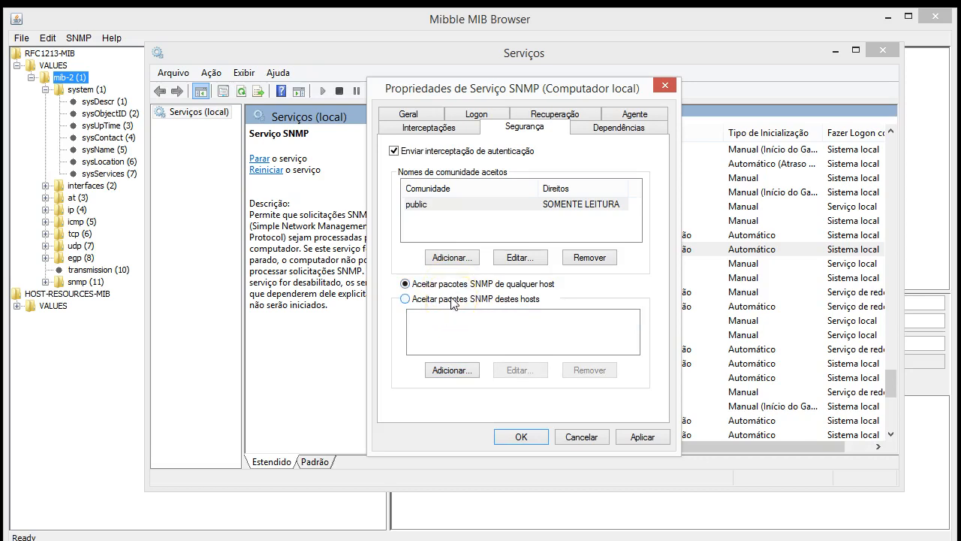
left_click(452, 303)
left_click(452, 369)
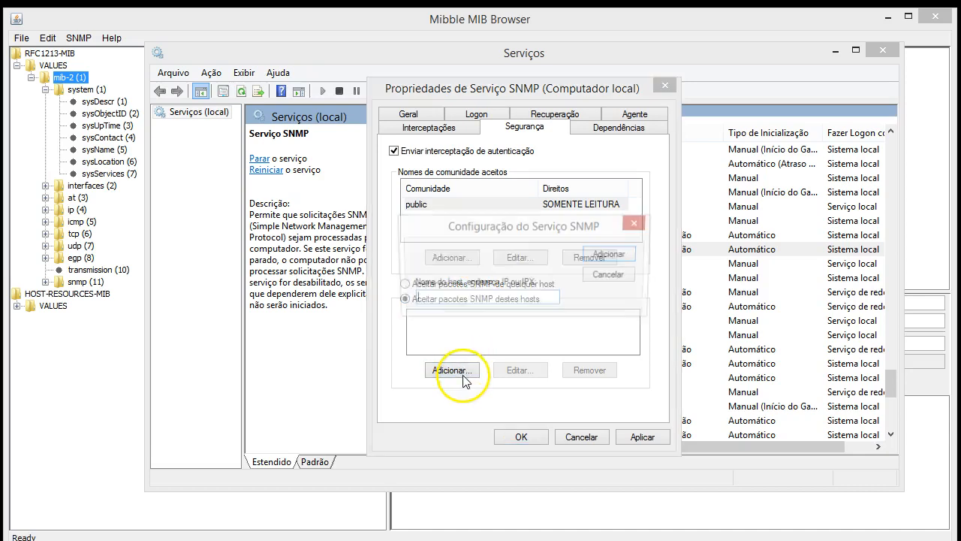
type("local")
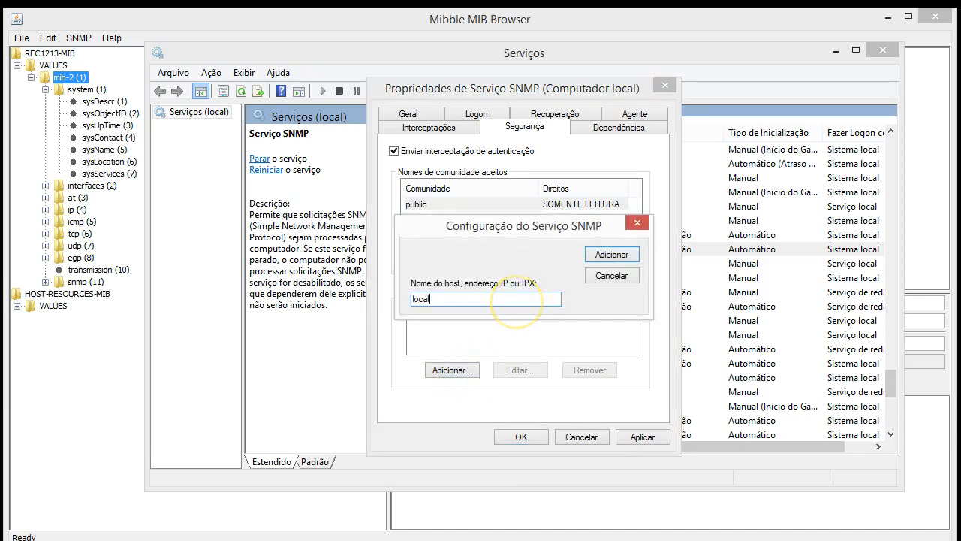
type("host")
key("Return")
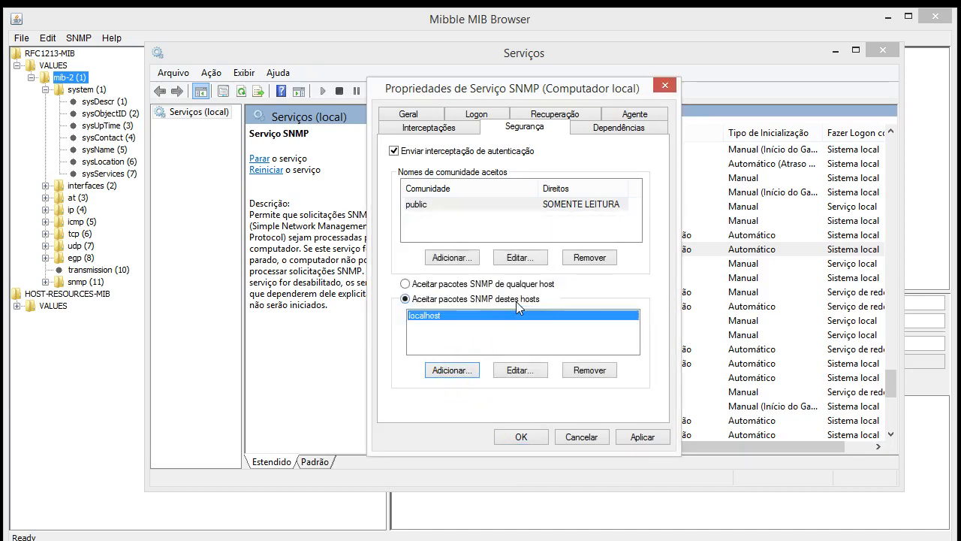
Tick the Físico and Vínculo de dados e sub-rede services on the SNMP Agente tab
left_click(647, 117)
left_click(426, 292)
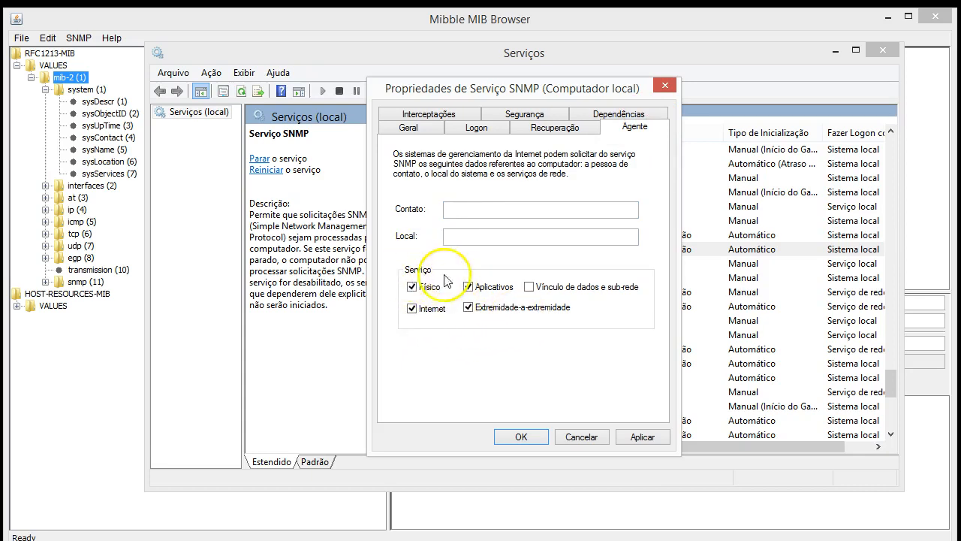
left_click(567, 287)
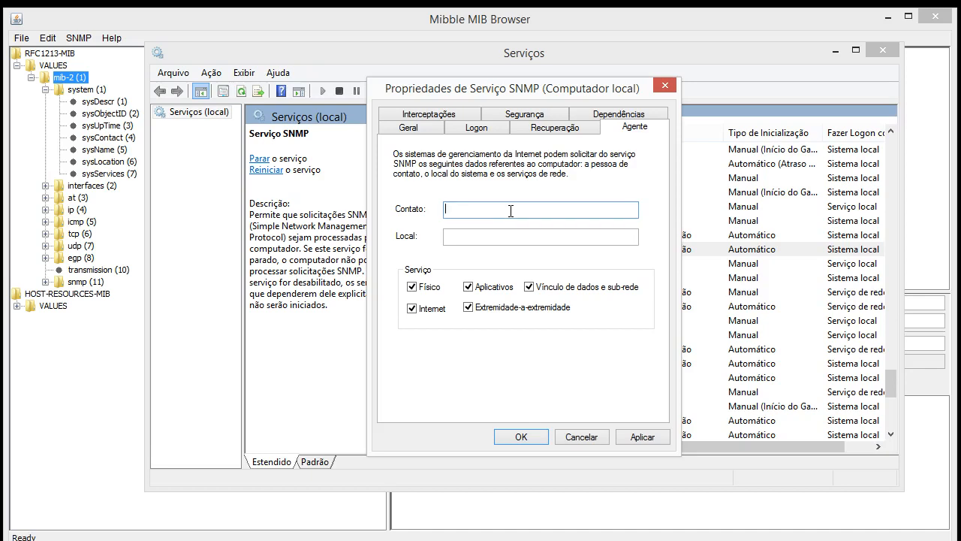
Enter the contact e-mail address and location 'Sala 306', and apply the agent settings
key("Tab")
key("shift+Tab")
left_click(492, 209)
key("Delete")
key("Delete")
key("Delete")
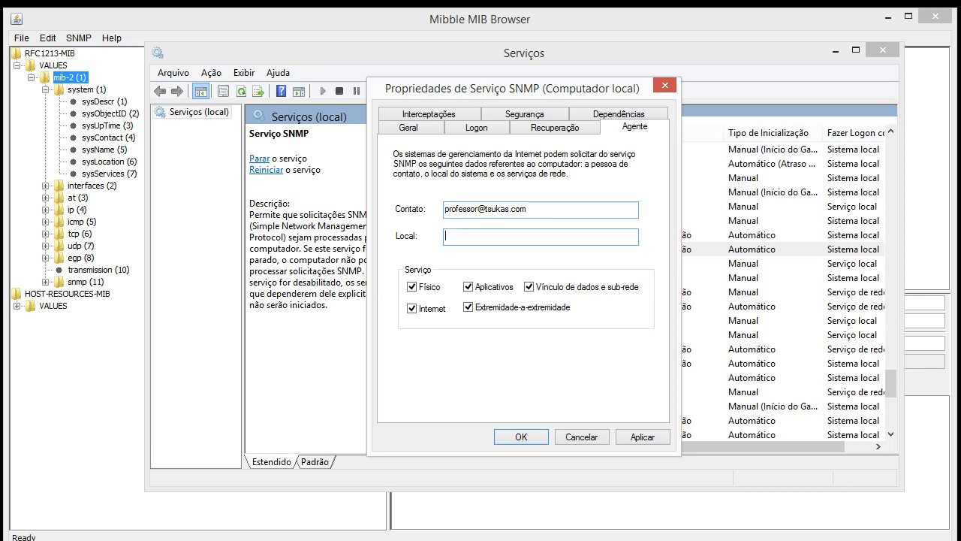
type("Sala 306")
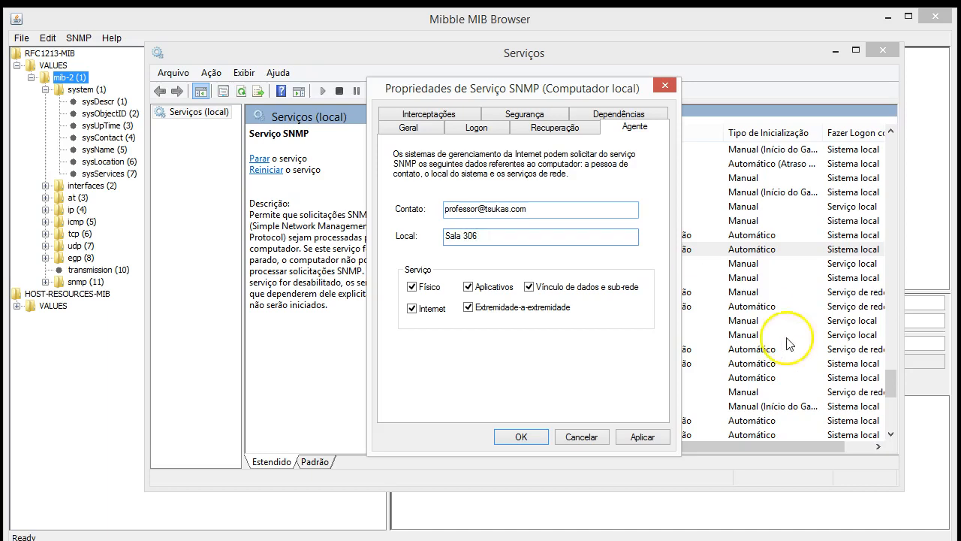
left_click(661, 439)
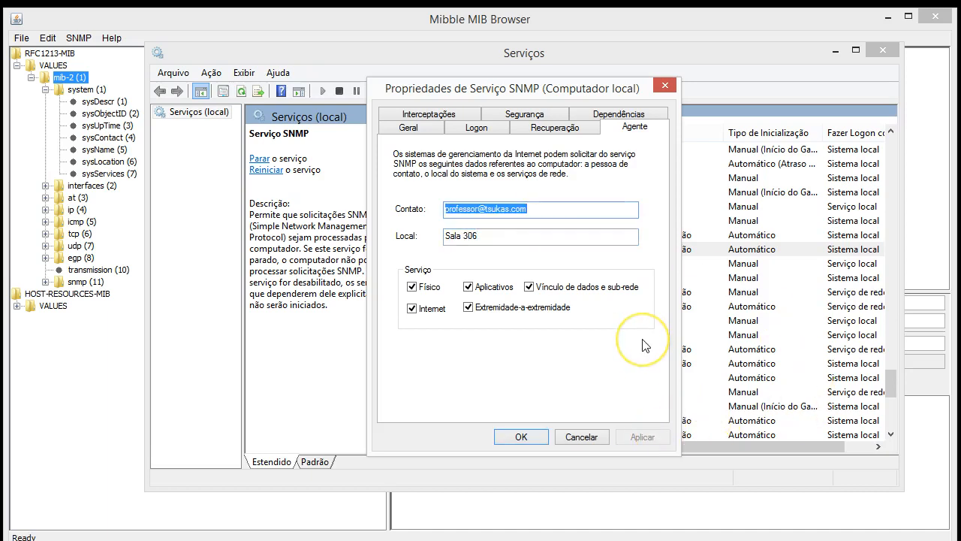
left_click(533, 11)
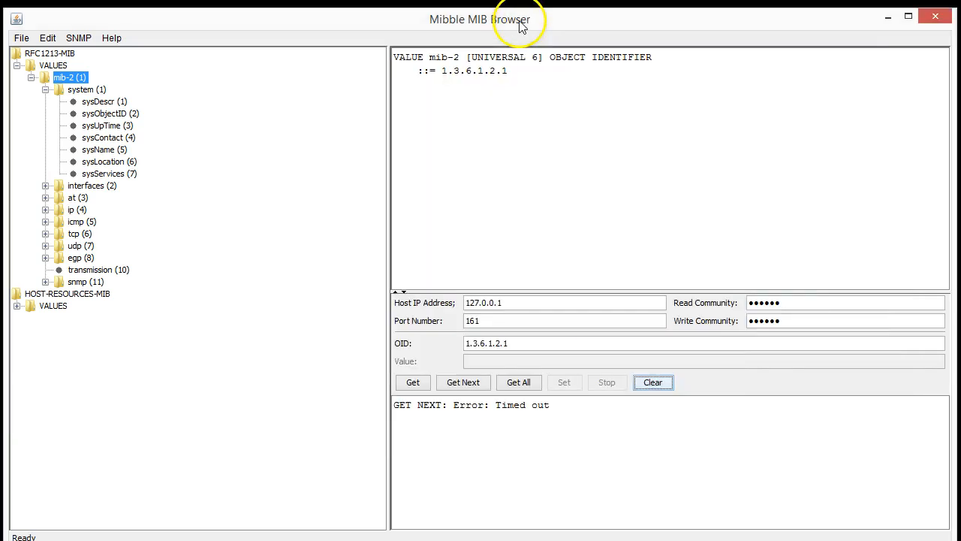
Get Next after mib-2 to retrieve sysDescr 1.3.6.1.2.1.1.1.0 and compare with its definition OID
left_click(473, 385)
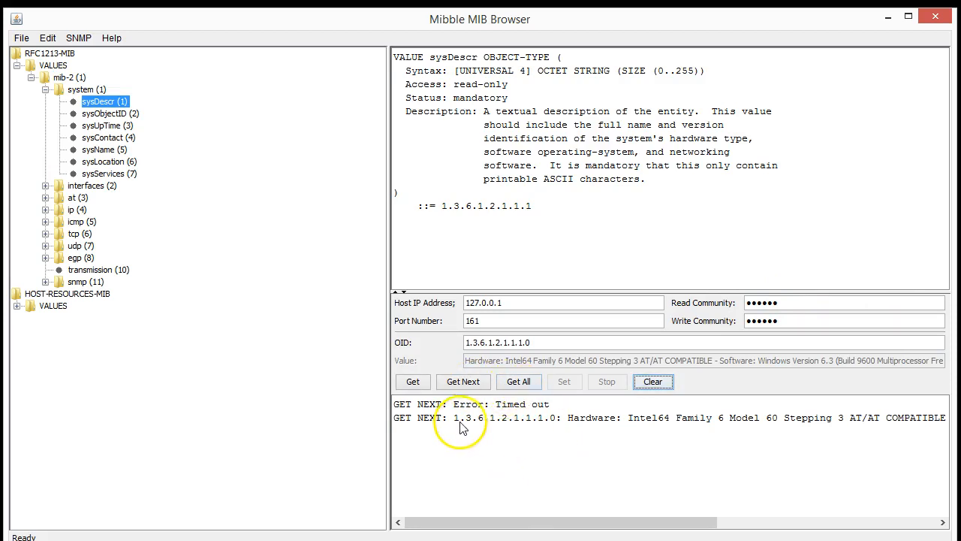
left_click_drag(452, 423, 555, 426)
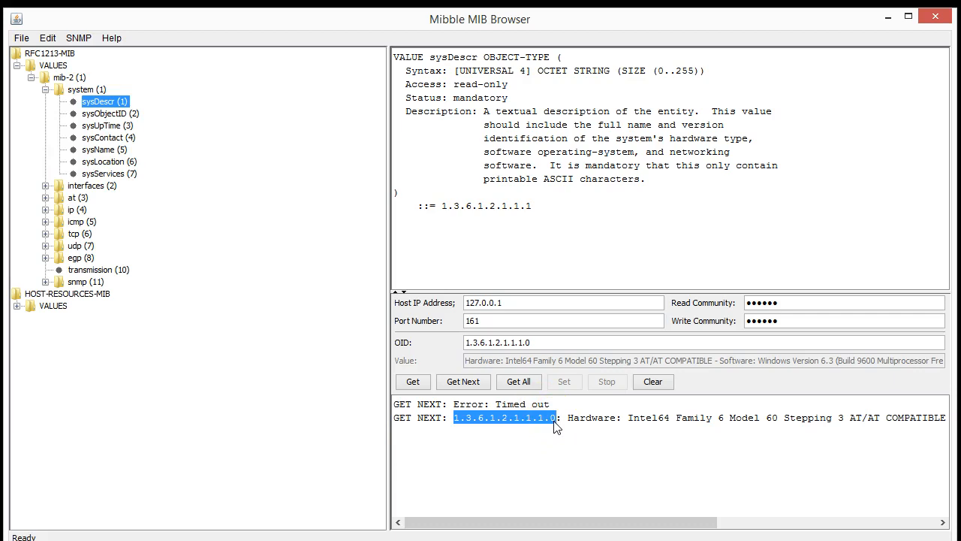
left_click_drag(533, 209, 442, 214)
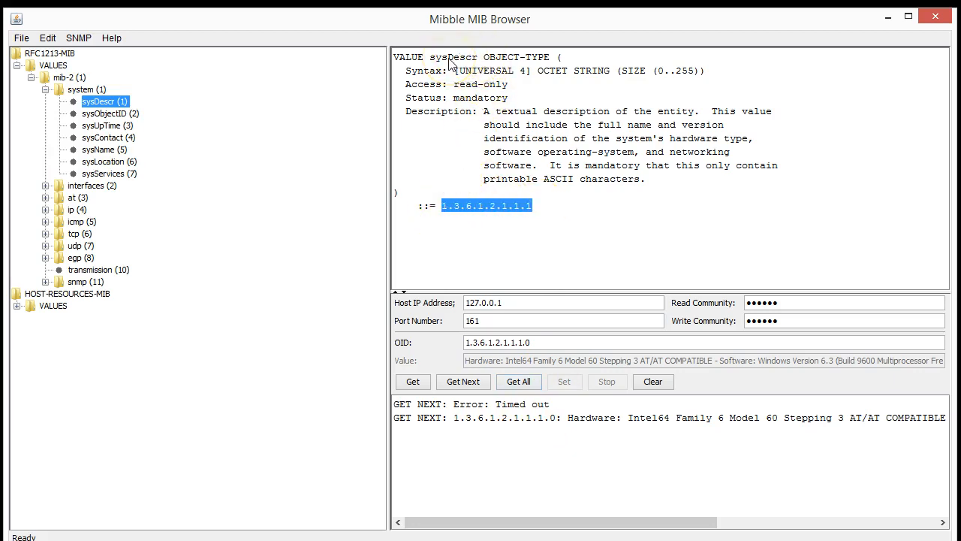
left_click(535, 343)
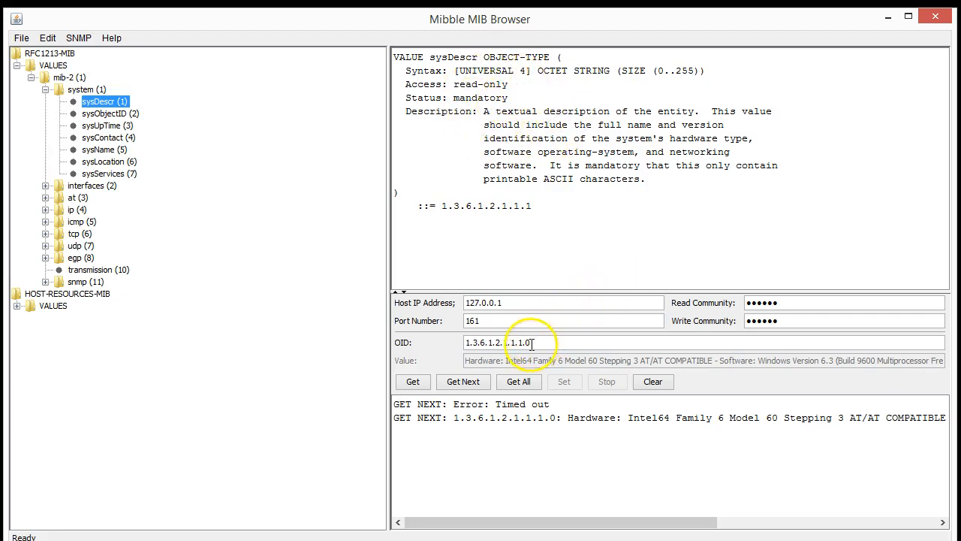
Reveal the full value (Intel64, Windows Version 6.3 Build 9600) and compare the OIDs again
left_click_drag(484, 360, 709, 381)
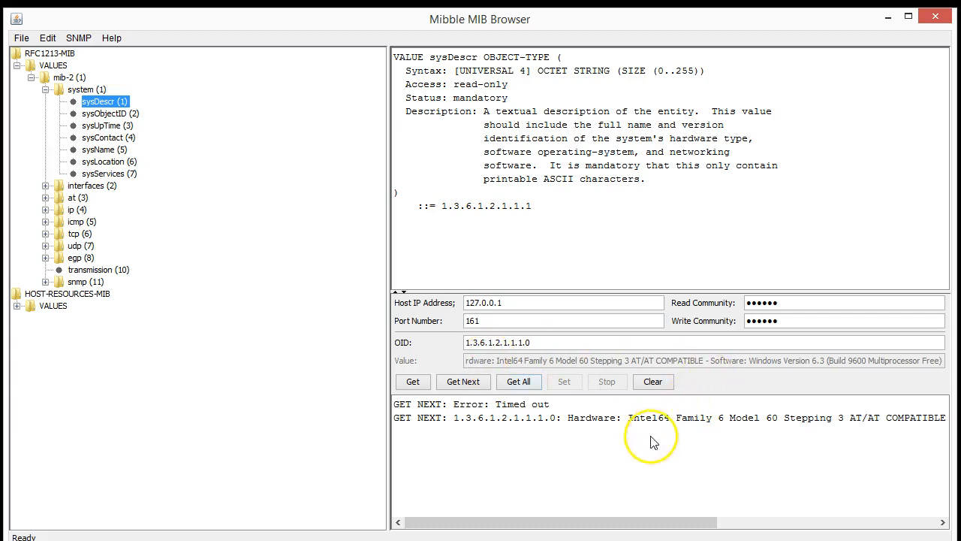
left_click_drag(679, 531, 879, 526)
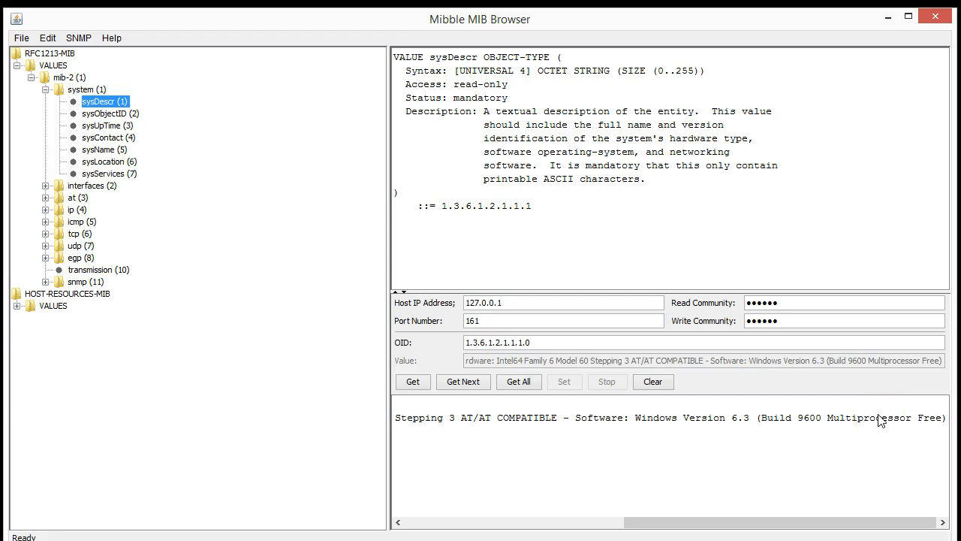
left_click_drag(848, 518, 595, 516)
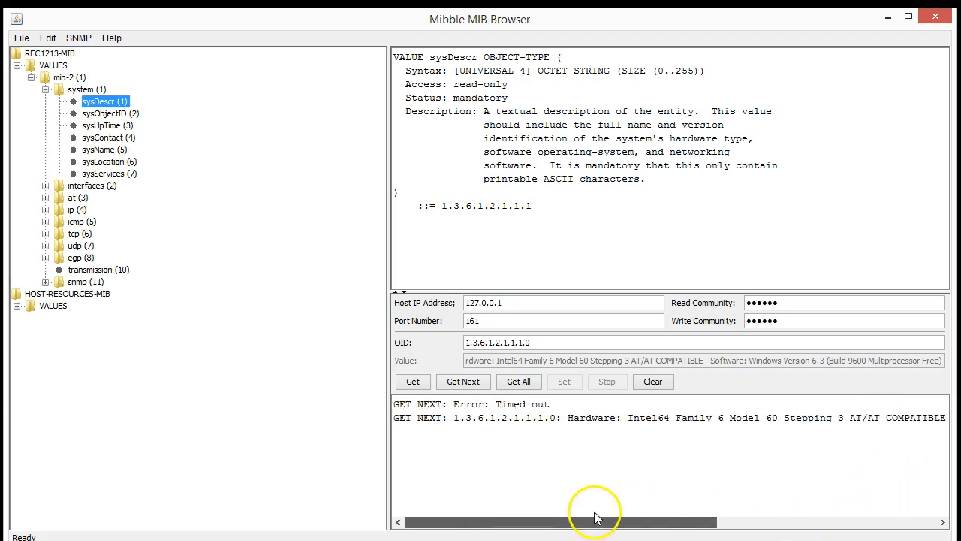
left_click_drag(533, 206, 442, 208)
left_click_drag(535, 342, 433, 338)
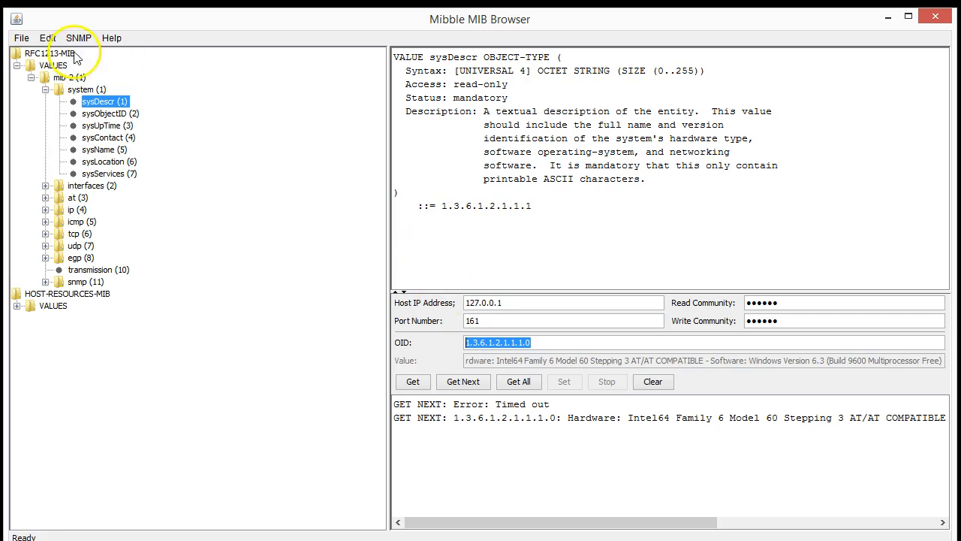
Get sysDescr at instance OID 1.3.6.1.2.1.1.1.0, returning the system description string
left_click(105, 113)
left_click(107, 102)
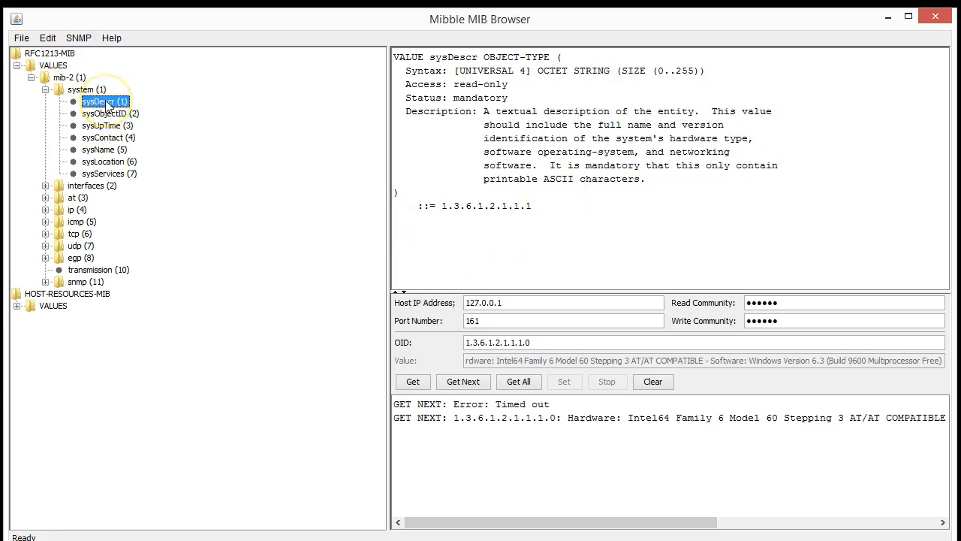
left_click(546, 344)
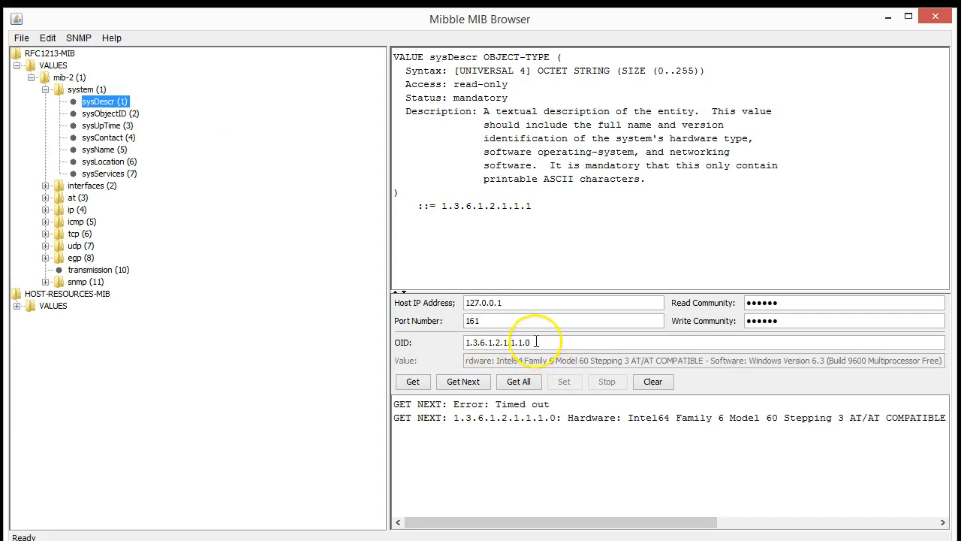
left_click(415, 382)
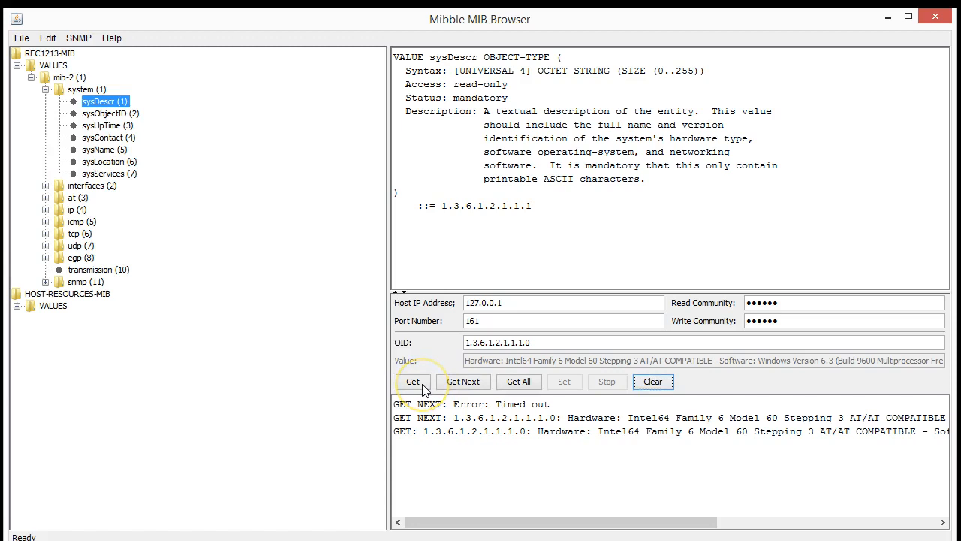
Drop the trailing .0 and get 1.3.6.1.2.1.1.1, producing 'No such name', then Get Next
left_click(548, 344)
key("BackSpace")
key("BackSpace")
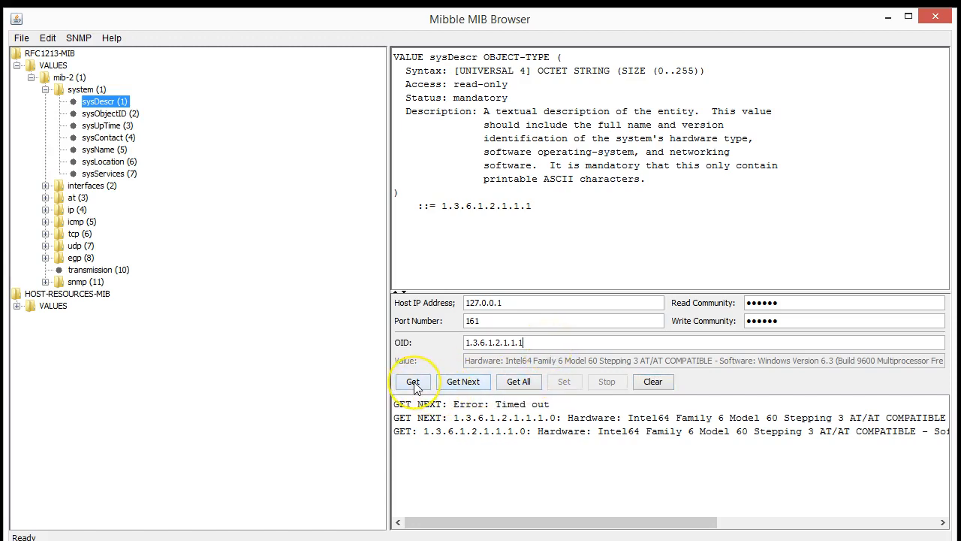
left_click(413, 383)
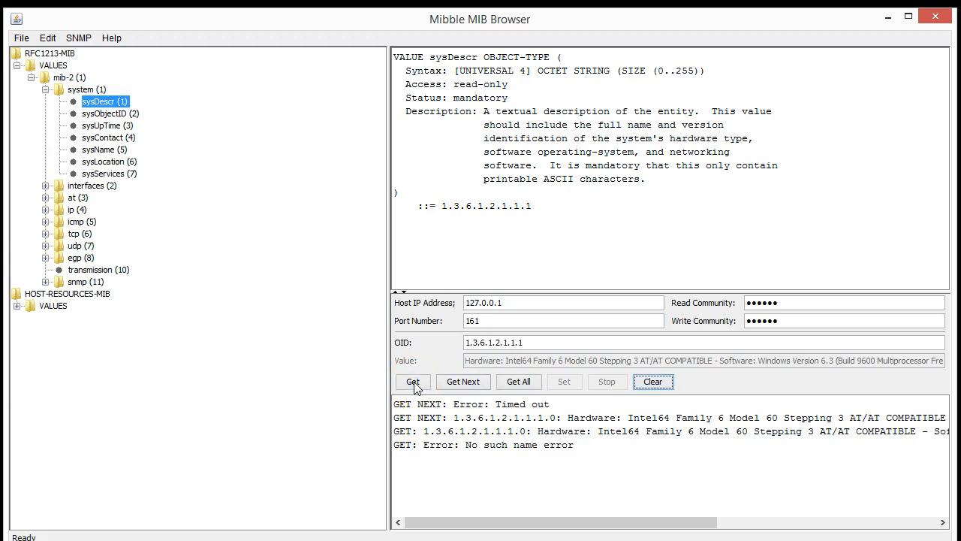
left_click(463, 382)
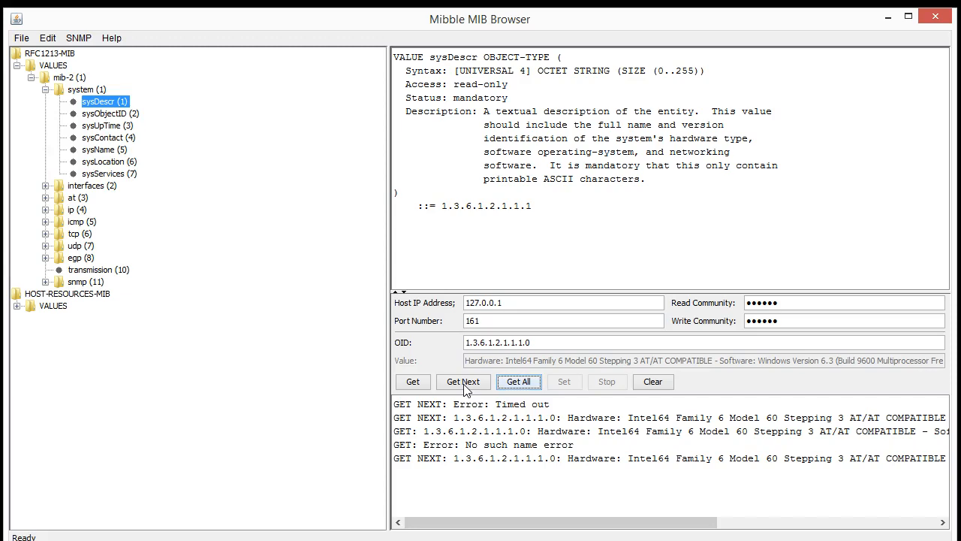
Select the requested OID, fetch the next object again, and highlight the OID minus its trailing 0
left_click_drag(536, 343, 432, 341)
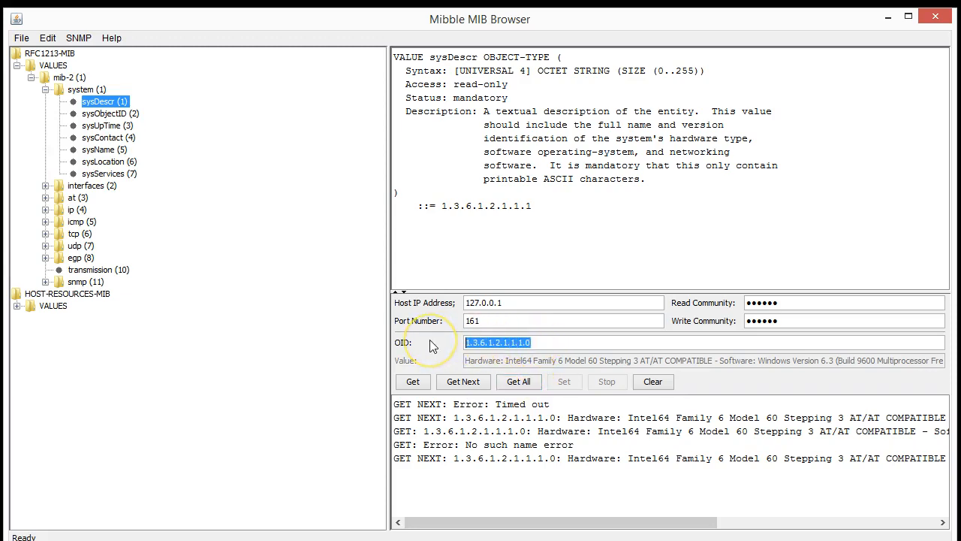
left_click(463, 381)
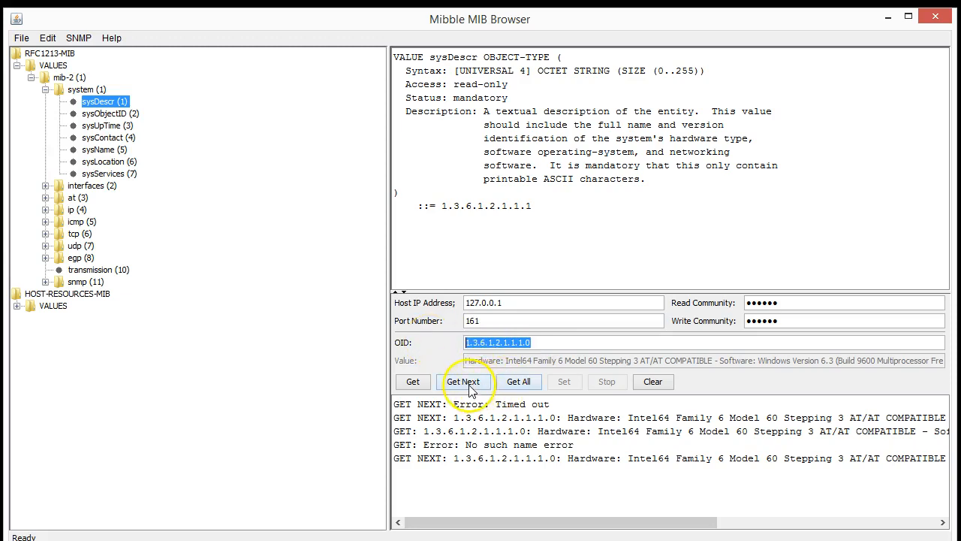
left_click(535, 342)
left_click_drag(524, 343, 426, 343)
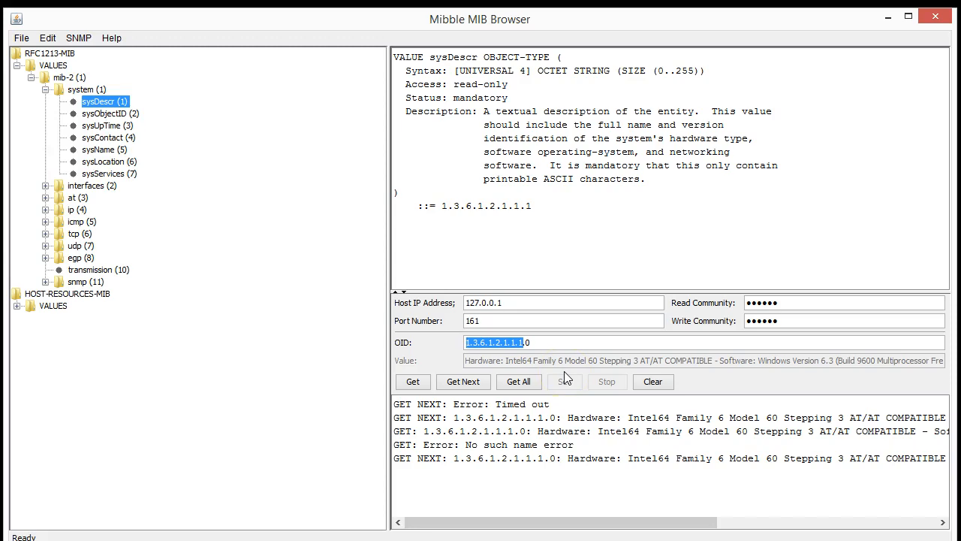
Get Next from sysUpTime to retrieve the sysContact e-mail and highlight it
left_click(105, 125)
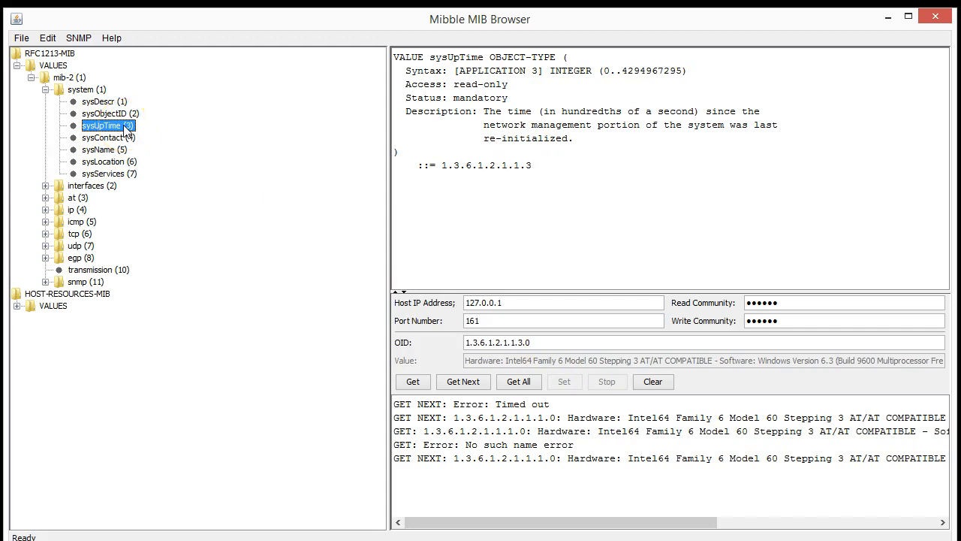
left_click(466, 382)
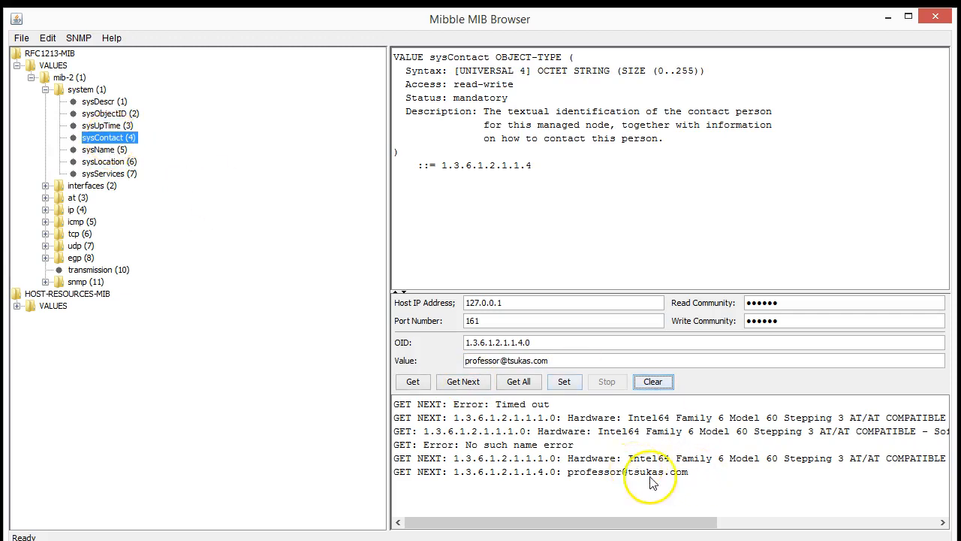
left_click_drag(691, 473, 564, 476)
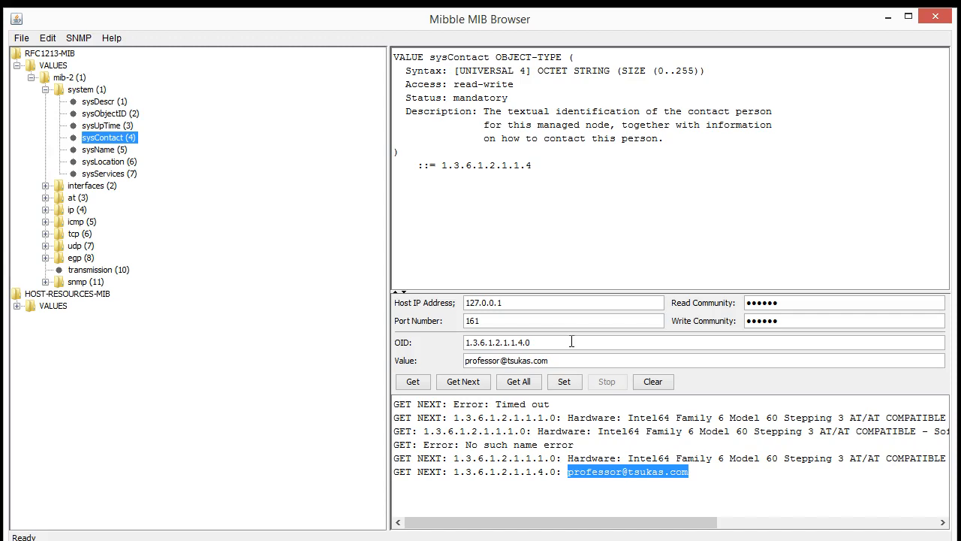
Get Next from sysName to retrieve sysLocation, highlighting its STRING syntax and trailing .0 suffix
left_click(111, 150)
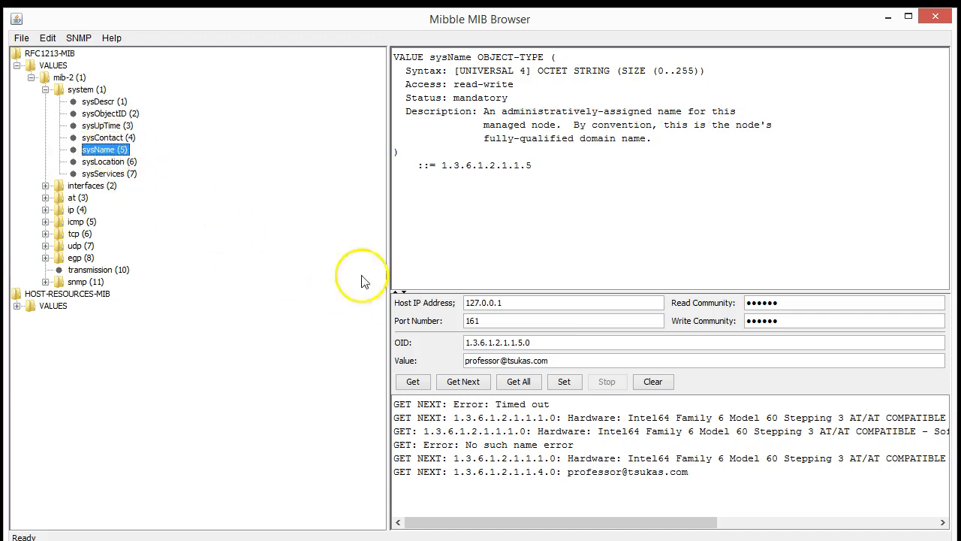
left_click(466, 382)
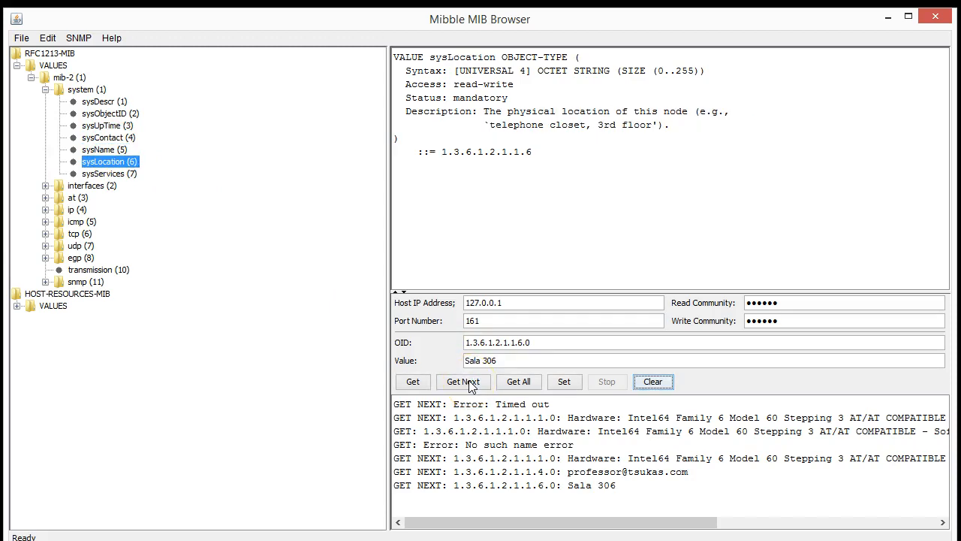
left_click_drag(610, 72, 575, 74)
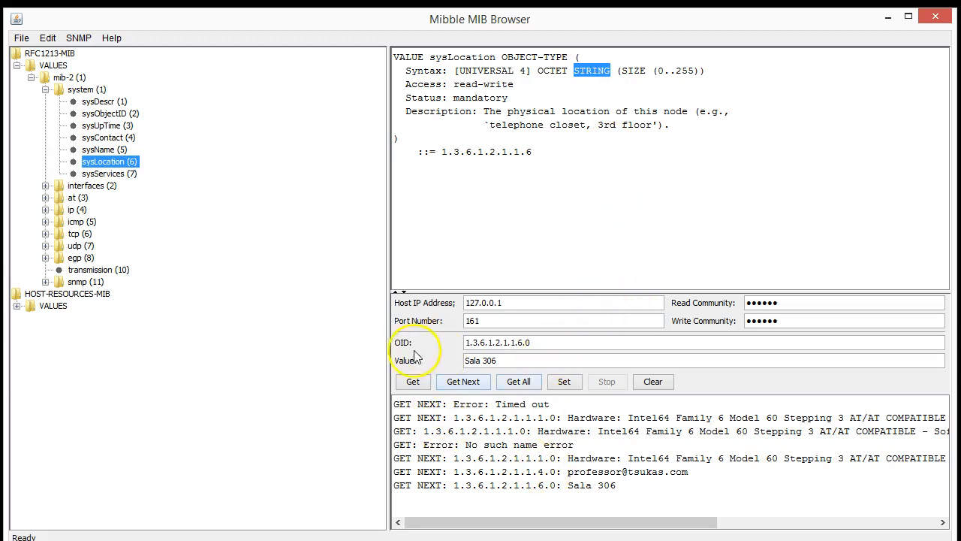
left_click_drag(553, 342, 365, 311)
left_click_drag(551, 345, 523, 341)
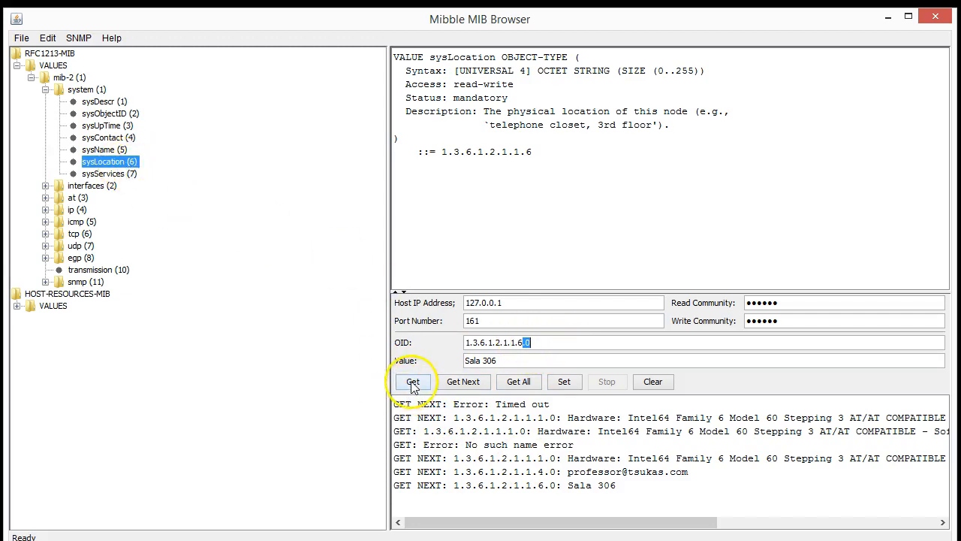
Get 1.3.6.1.2.1.1.6.0 directly to read Sala 306, then try Get All and Get Next
left_click(112, 162)
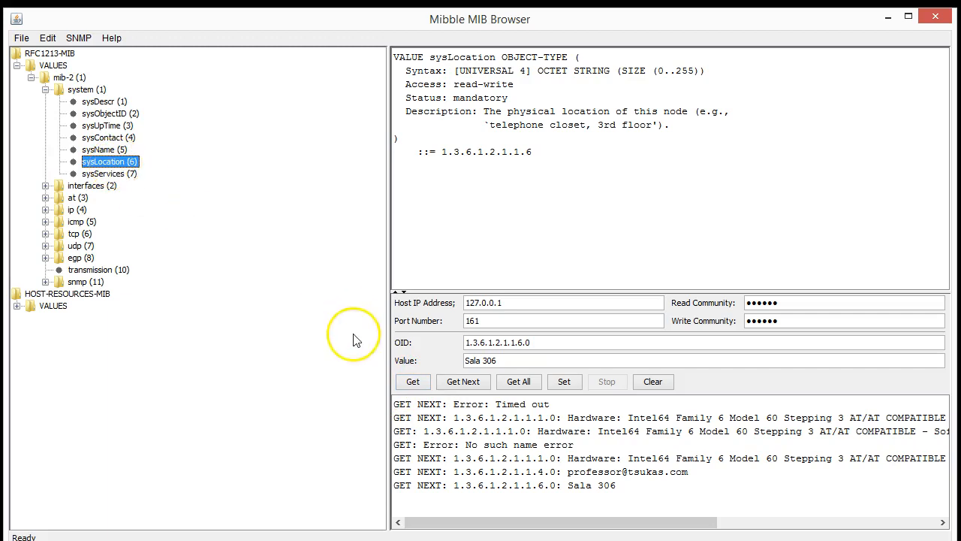
left_click(413, 382)
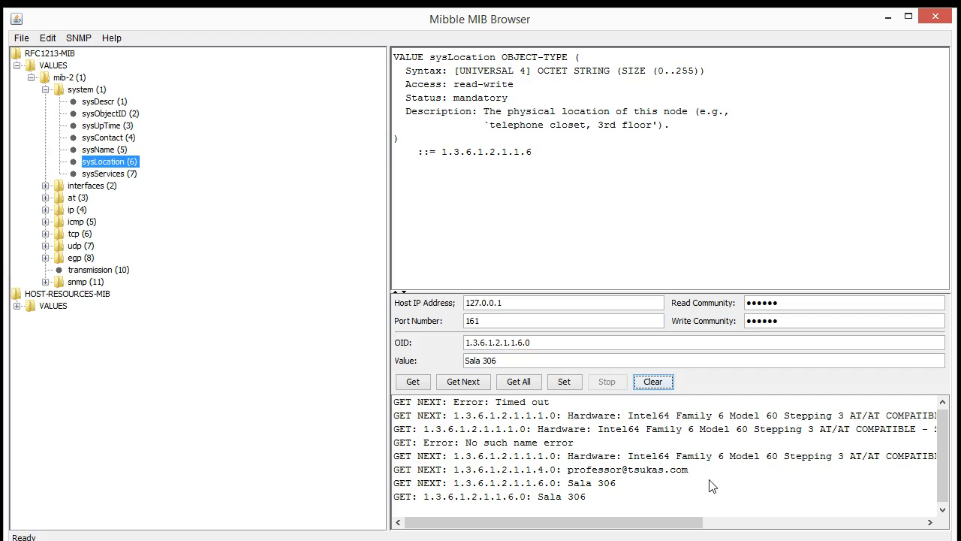
left_click(537, 344)
left_click(468, 342)
left_click(517, 342)
left_click(527, 382)
left_click(453, 383)
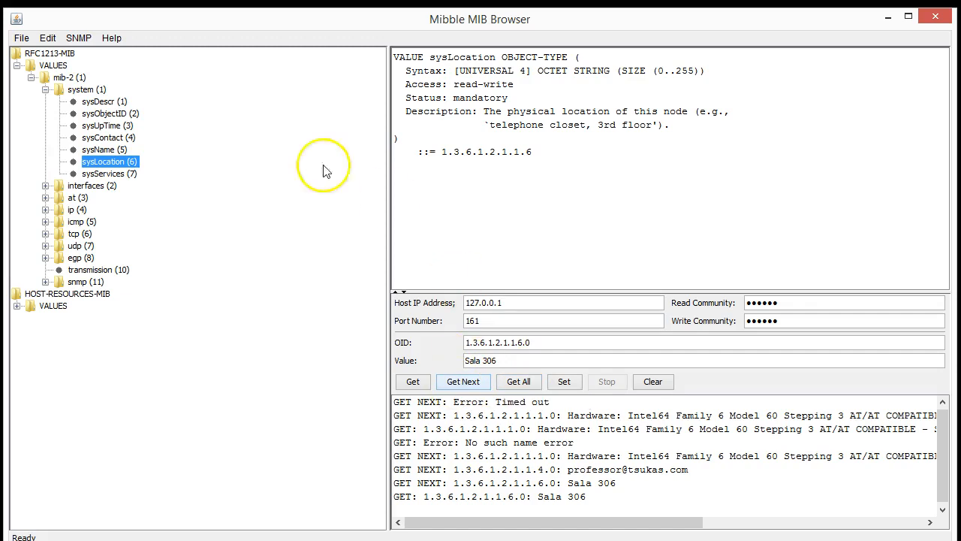
Select mib-2, enlarge the results pane, clear it, and walk with Get All, stopping after ifIndex 25
left_click(66, 79)
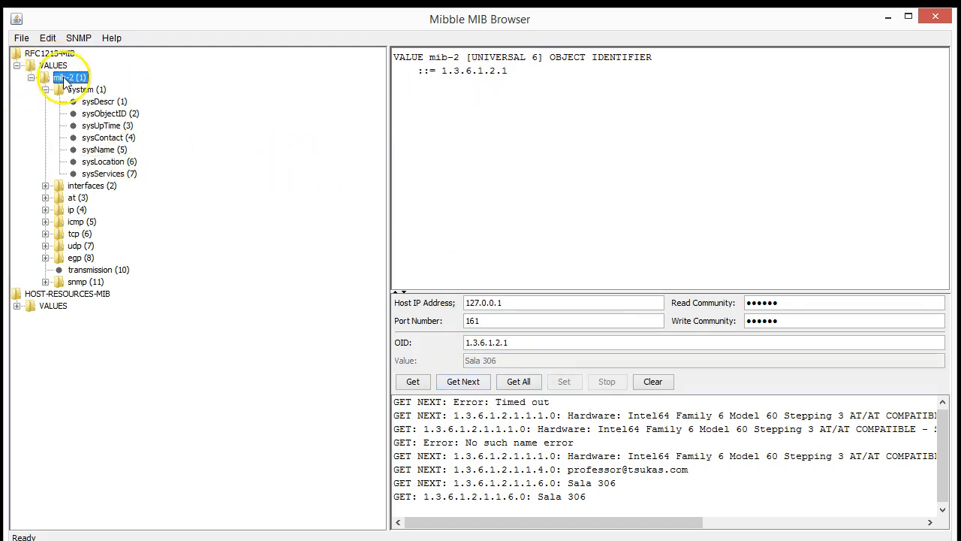
left_click_drag(388, 162, 253, 167)
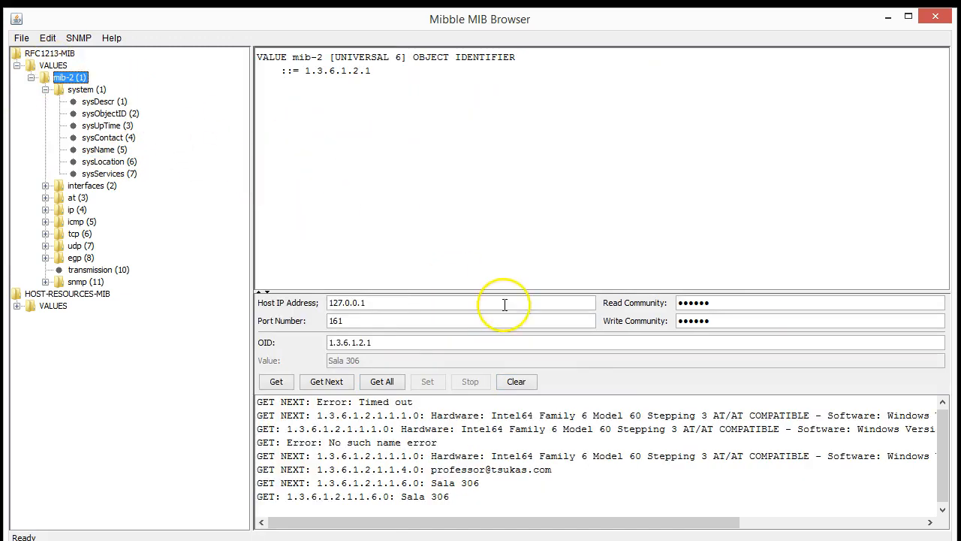
left_click_drag(506, 291, 515, 134)
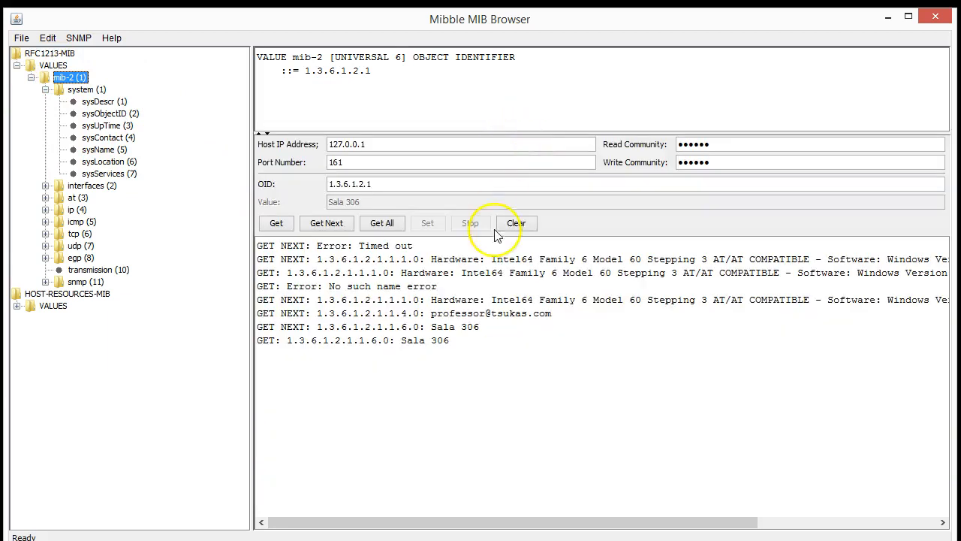
left_click(518, 225)
left_click(385, 225)
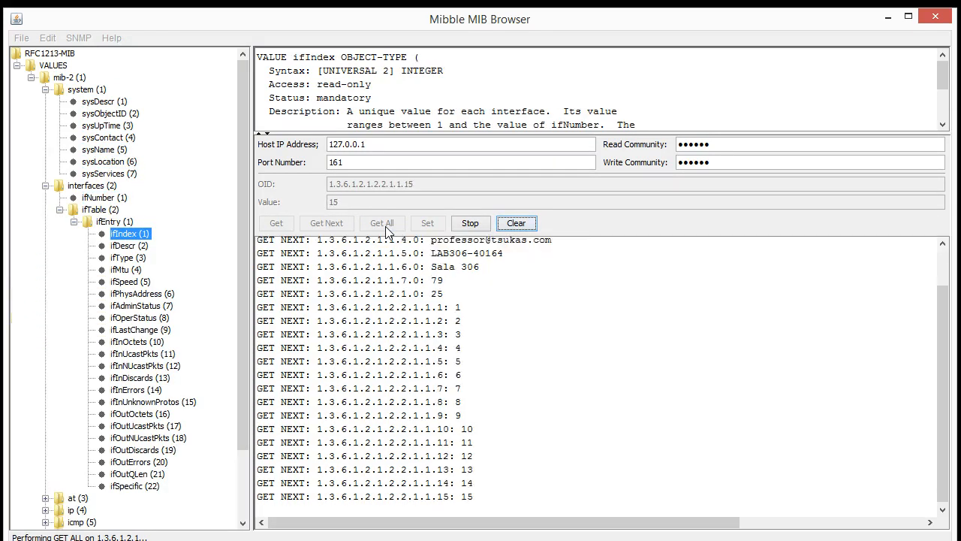
left_click(470, 223)
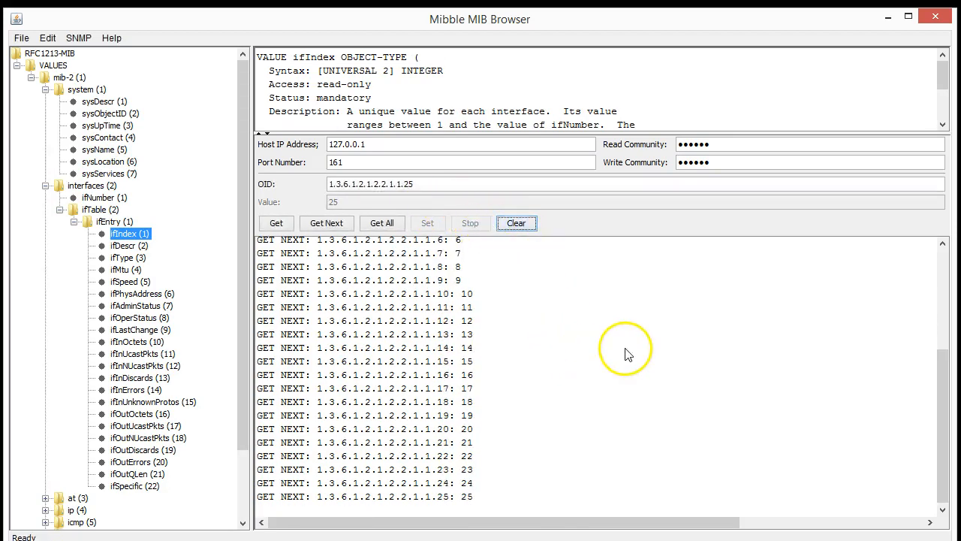
scroll(617, 368, "up", 6)
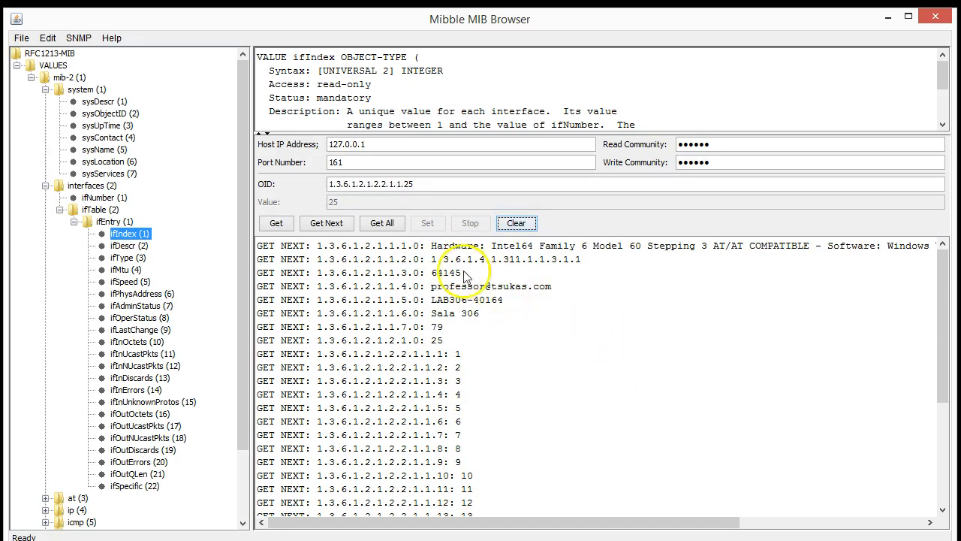
left_click(403, 255)
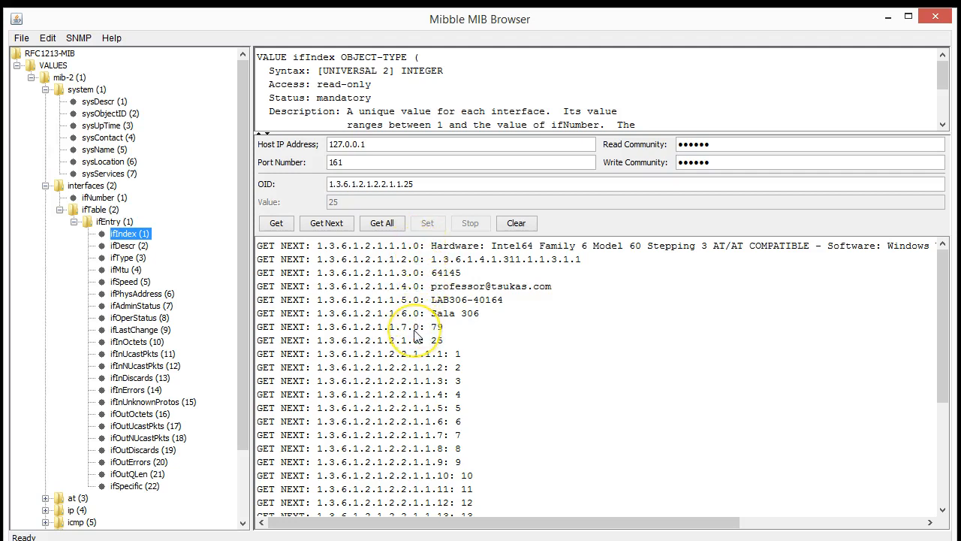
Select ifDescr (OID 1.3.6.1.2.1.2.2.1.2) under ifTable > ifEntry in the MIB tree
left_click(135, 235)
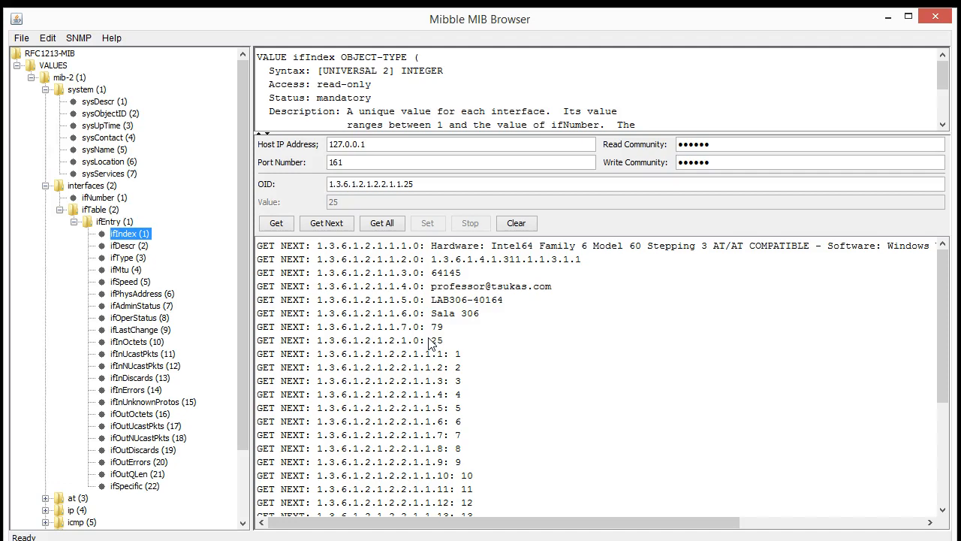
left_click_drag(424, 303, 414, 302)
left_click(143, 247)
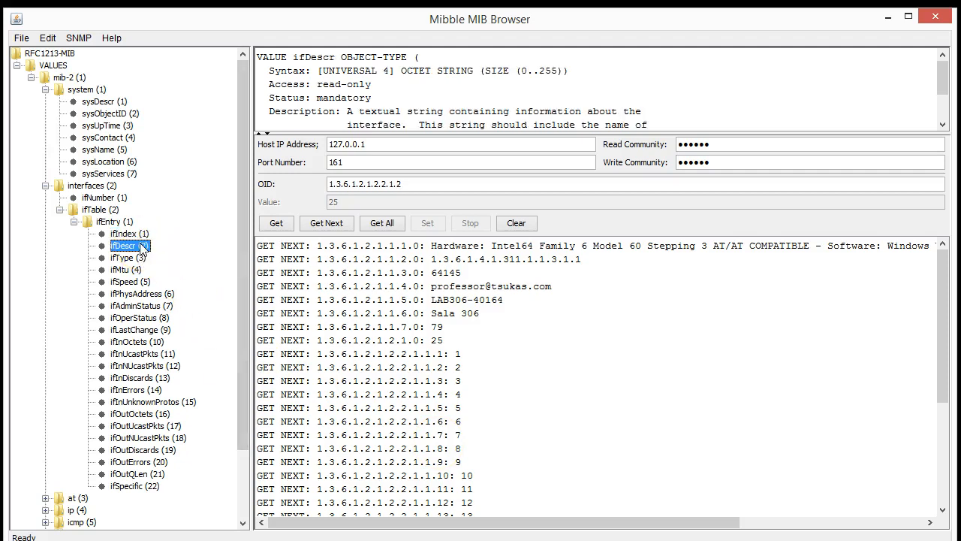
Clear the log and walk ifDescr with Get All to list all interface descriptions
left_click(517, 225)
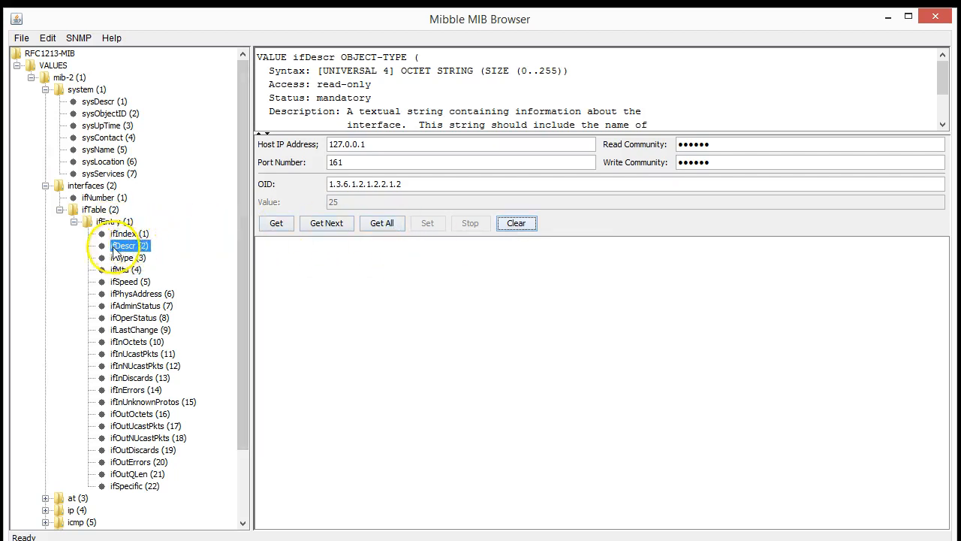
mouse_move(107, 250)
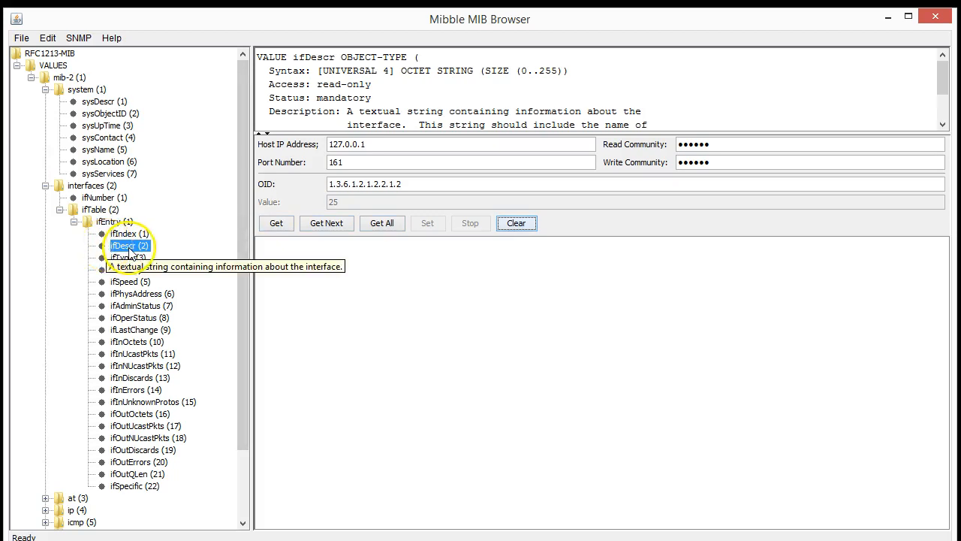
left_click(129, 248)
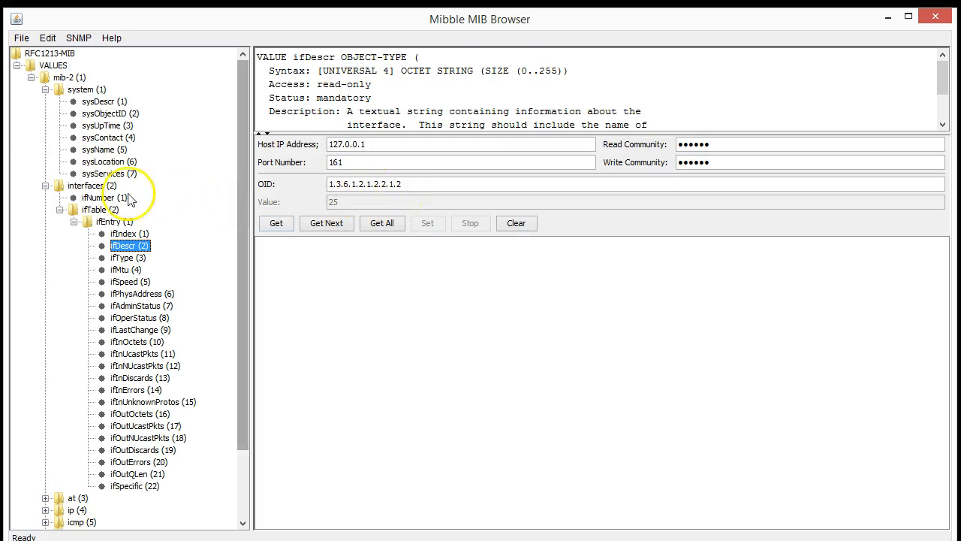
left_click(382, 223)
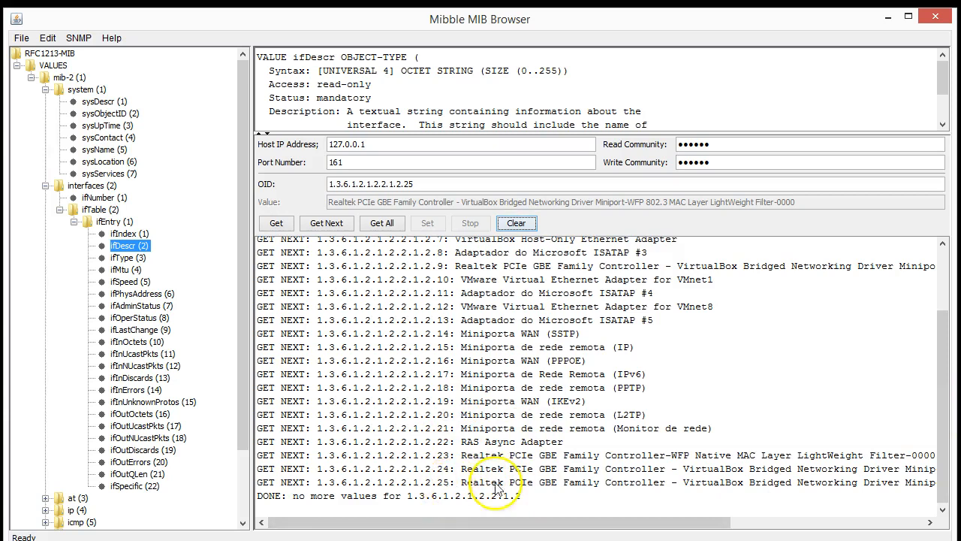
Review the results, highlighting Software Loopback Interface 1, Realtek and ISATAP descriptions
left_click_drag(943, 386, 944, 323)
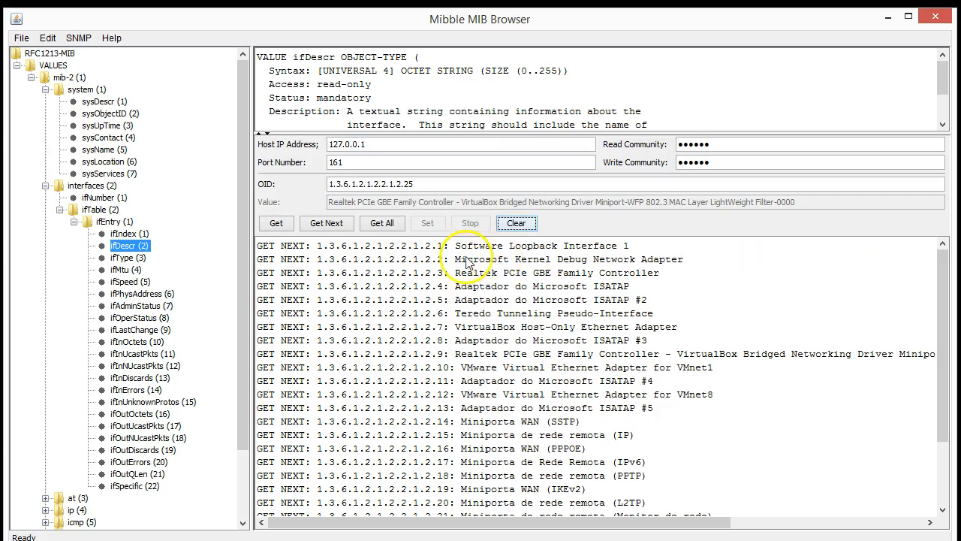
left_click_drag(455, 248, 633, 250)
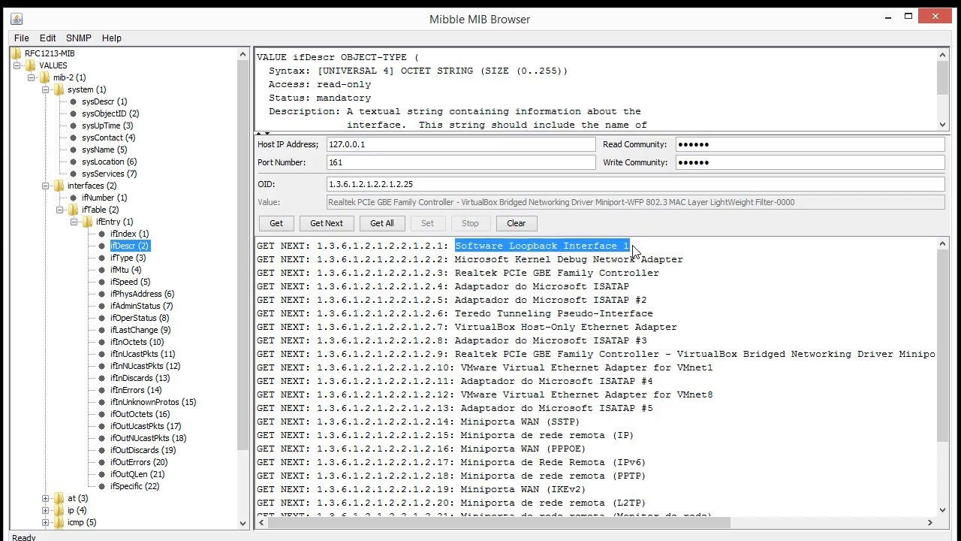
double_click(384, 143)
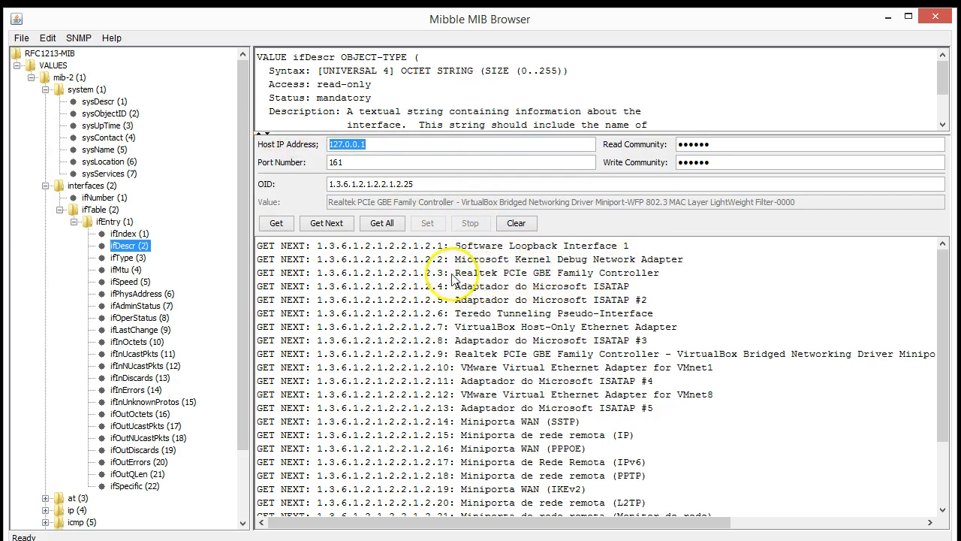
left_click_drag(459, 272, 612, 280)
left_click(617, 276)
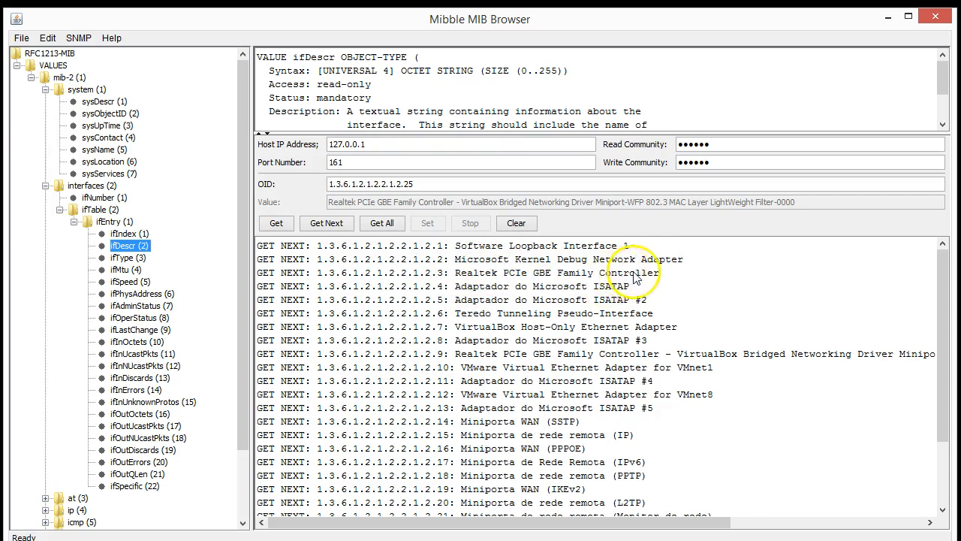
left_click_drag(456, 274, 661, 283)
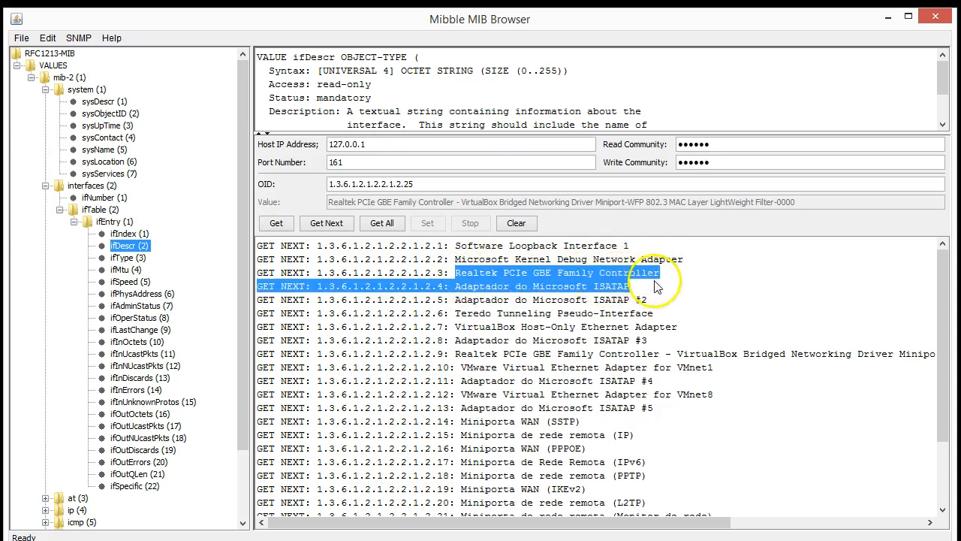
left_click(595, 296)
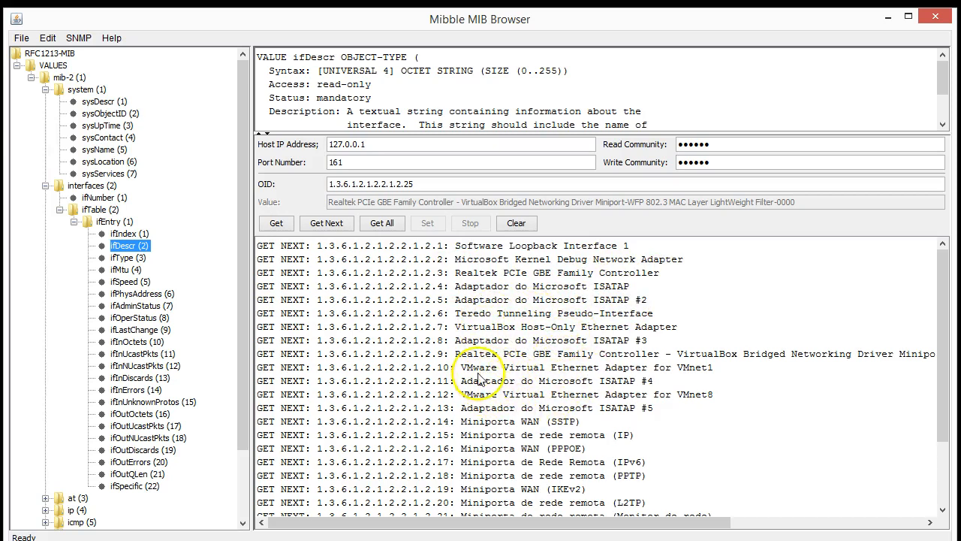
scroll(574, 390, "down", 3)
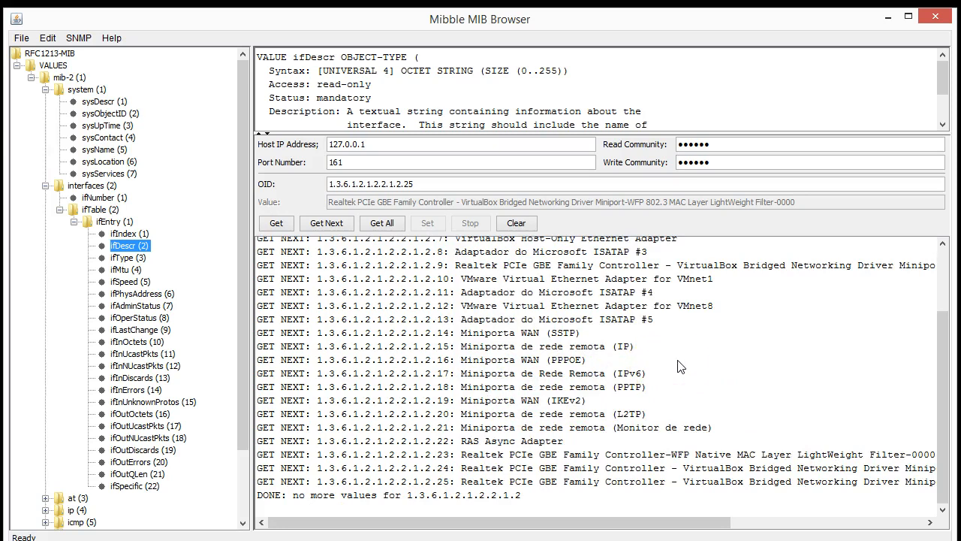
scroll(678, 366, "up", 2)
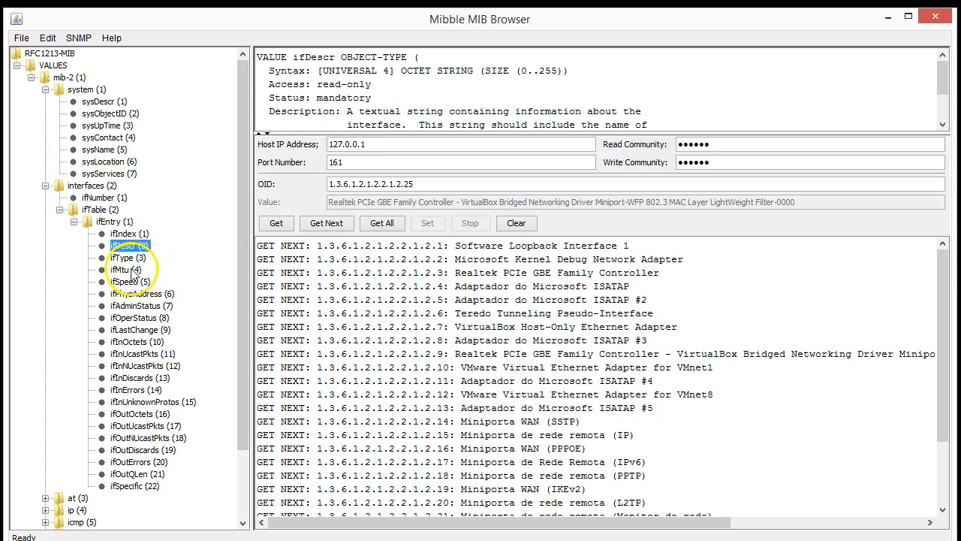
Select ifPhysAddress, clear and walk it, check interface 3's address, then clear and walk again
left_click(166, 295)
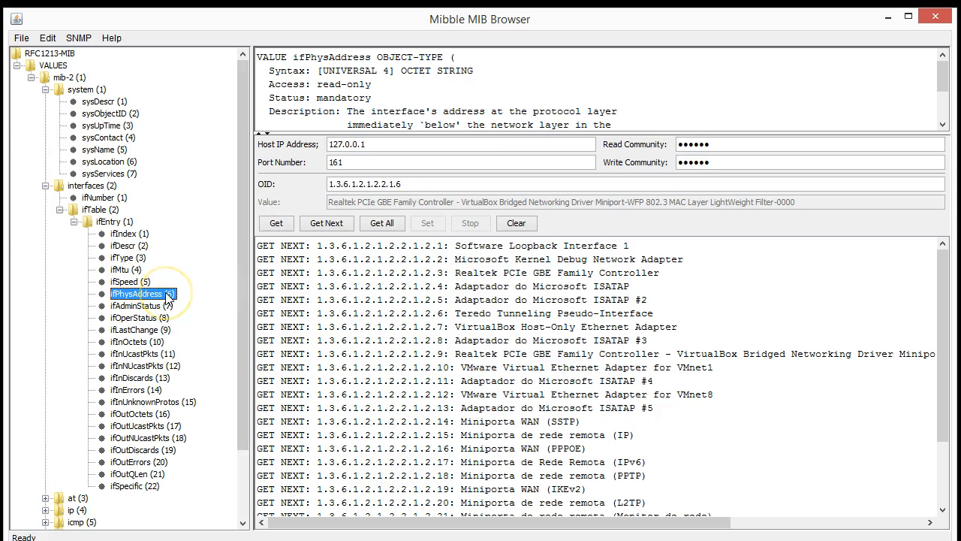
left_click(516, 223)
left_click(387, 224)
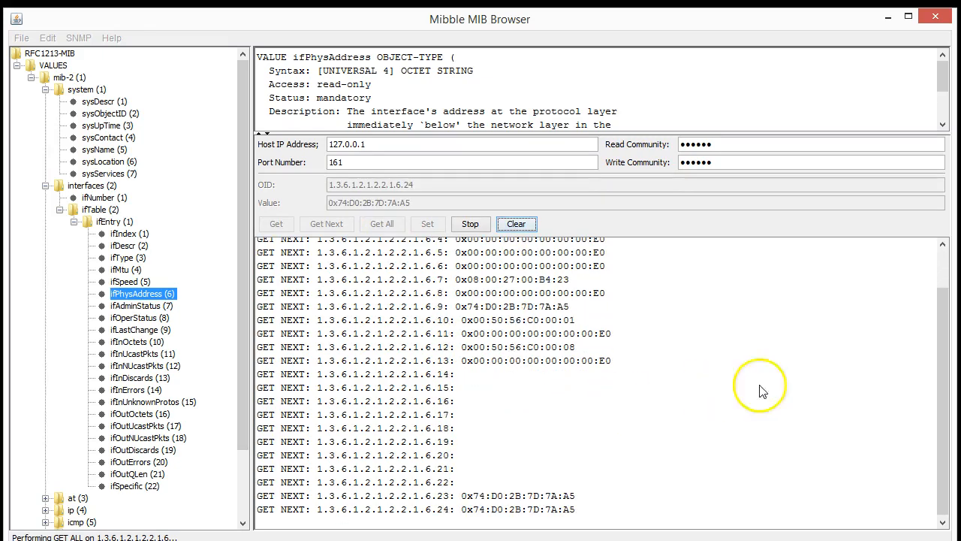
scroll(833, 443, "up", 2)
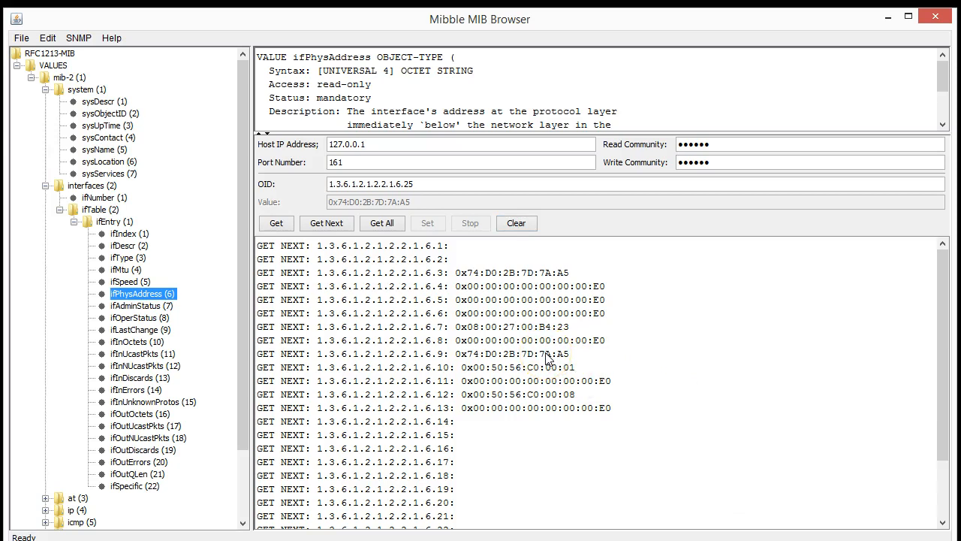
left_click_drag(473, 277, 574, 277)
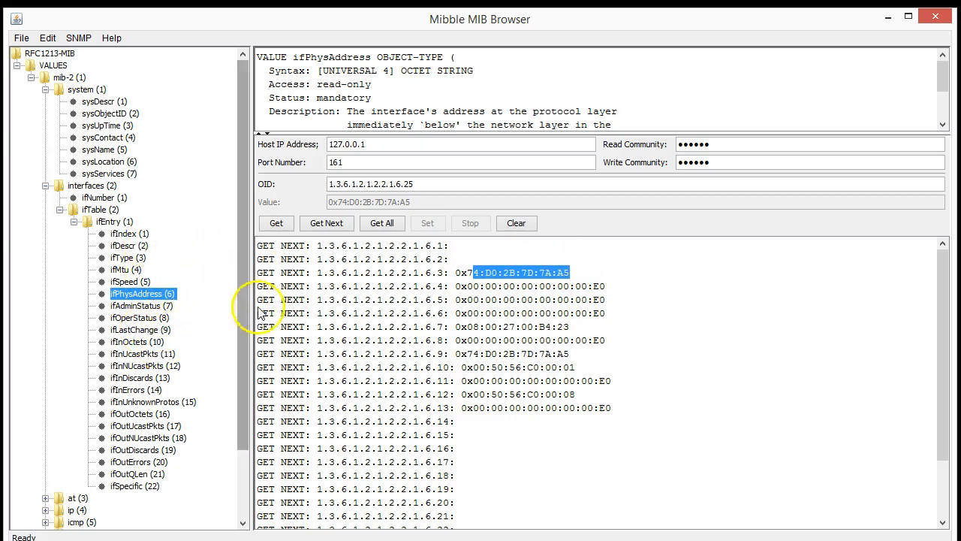
left_click(516, 223)
left_click(381, 224)
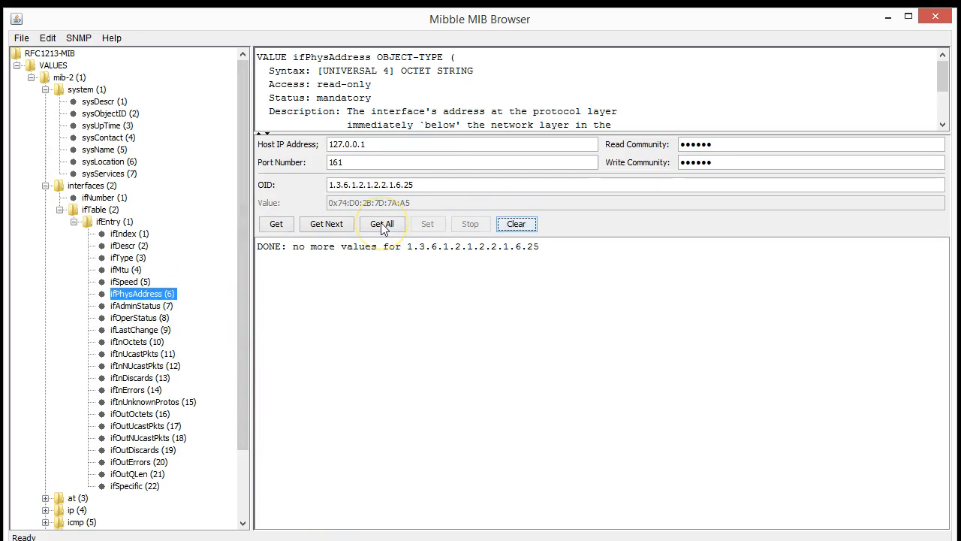
Clear the log and walk OID 1.3.6.1.2.1.2.2.1.6 to list every interface's physical address
left_click(529, 228)
left_click(452, 184)
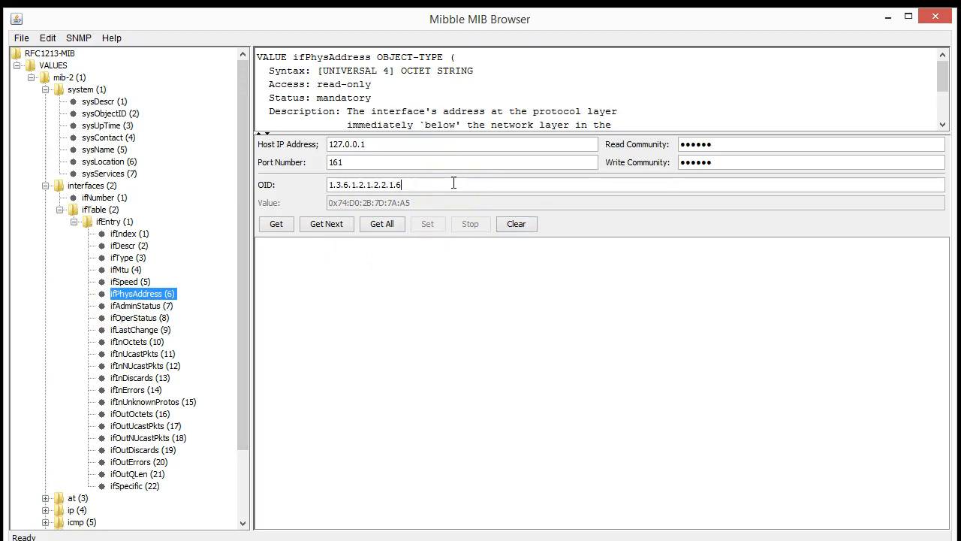
left_click(395, 229)
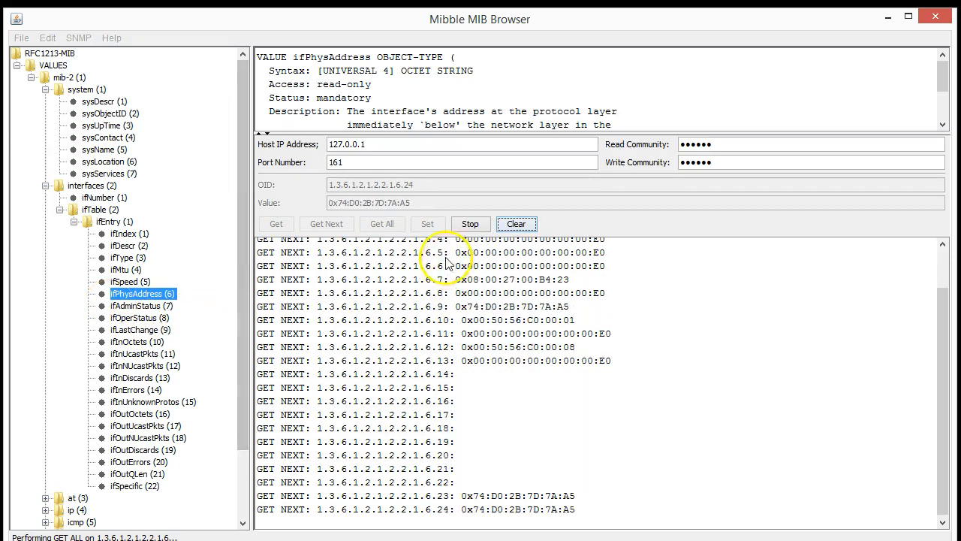
Select ifDescr in the tree and walk all interface descriptions with Get All
left_click(129, 234)
left_click(126, 245)
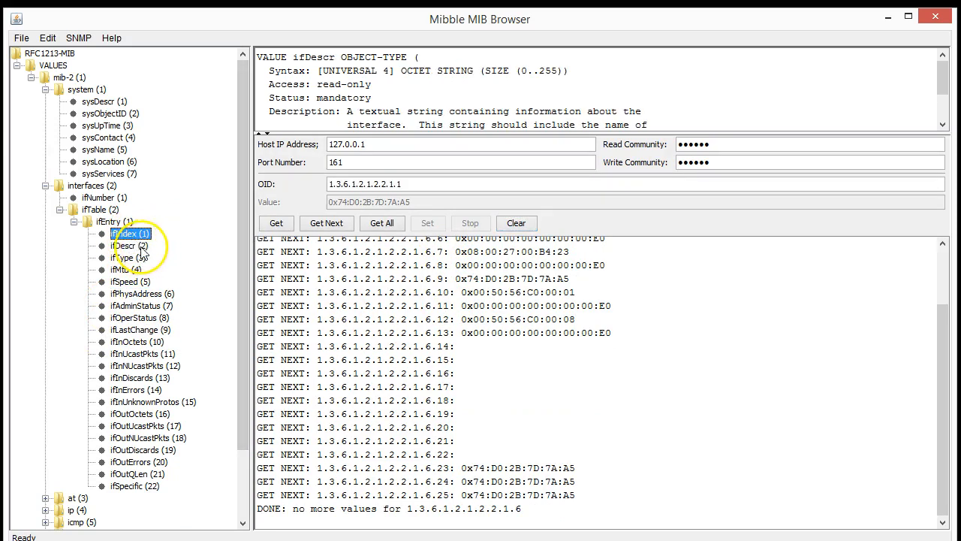
left_click(382, 224)
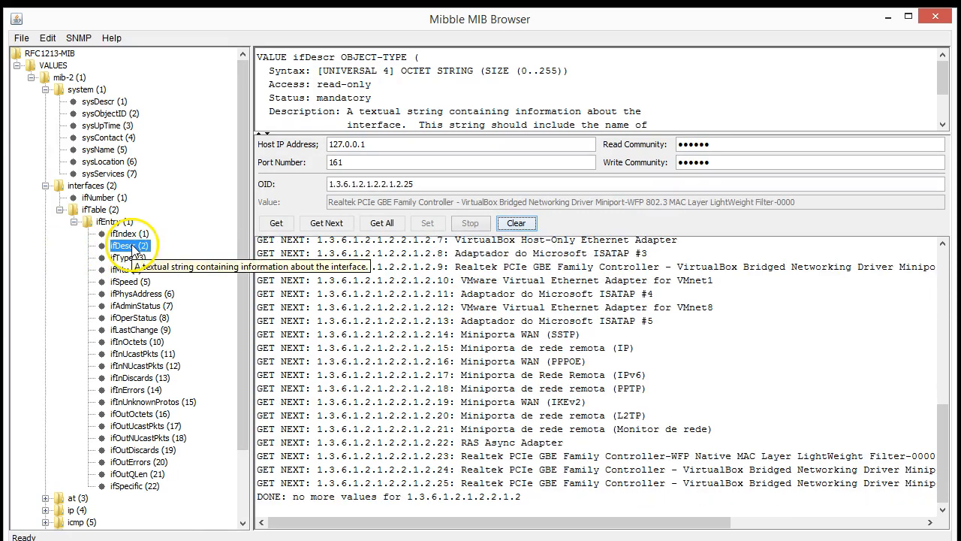
Scroll the results, marking MAC 0x74:D0:2B:7D:7A:A5 and the VirtualBox Host-Only Ethernet Adapter name
scroll(492, 372, "up", 3)
left_click_drag(455, 307, 660, 308)
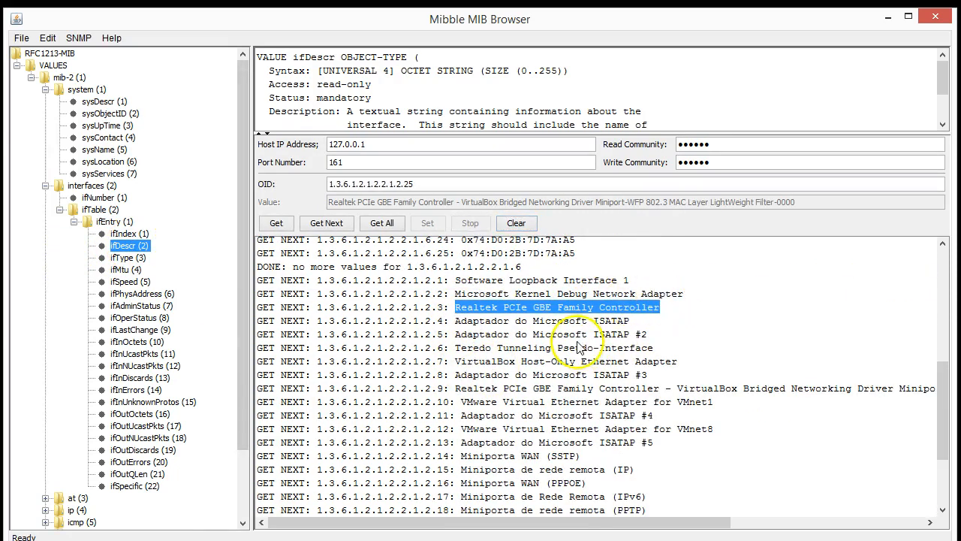
scroll(595, 353, "up", 8)
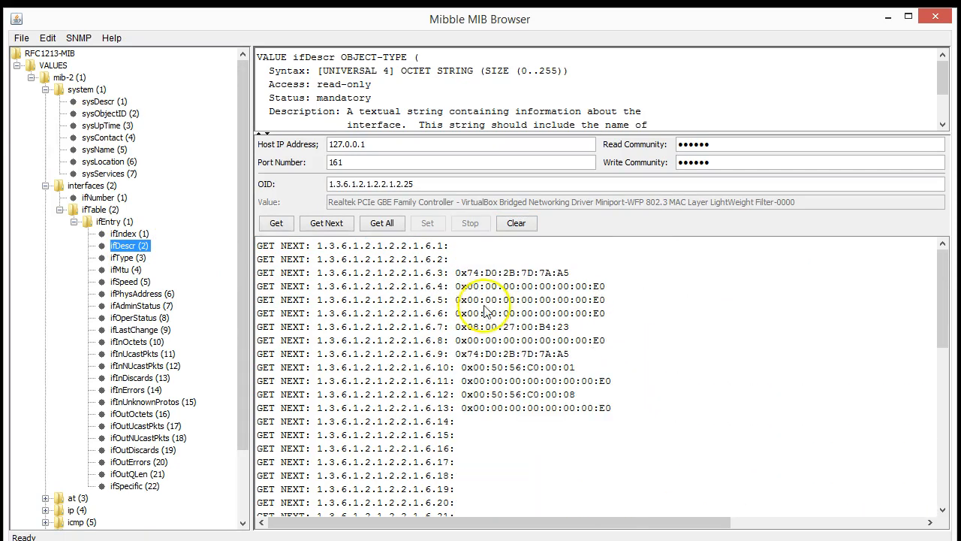
left_click_drag(454, 274, 575, 274)
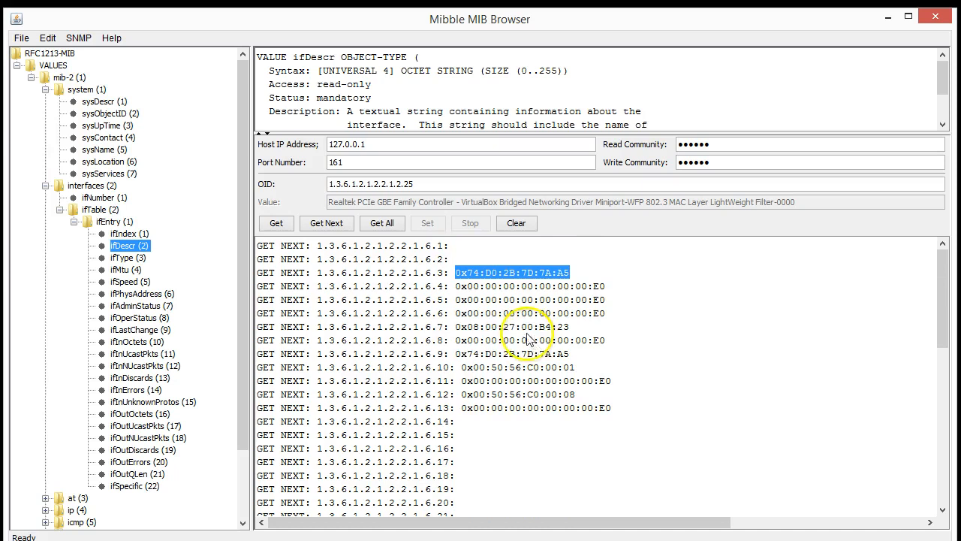
scroll(528, 344, "down", 6)
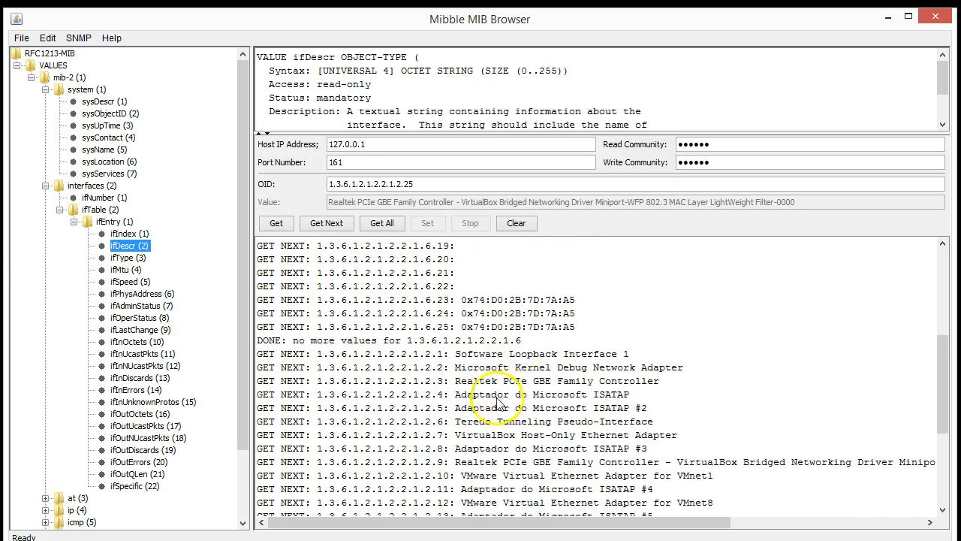
left_click_drag(450, 435, 698, 443)
left_click(695, 443)
Mark the MAC addresses of interfaces 7 and 12 and the VMware VMnet8 adapter entry
scroll(691, 440, "up", 6)
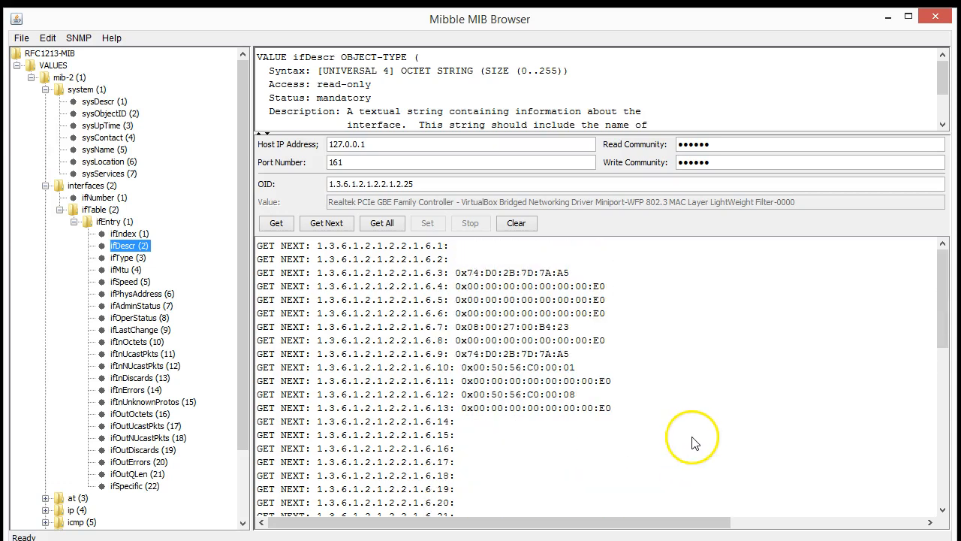
left_click_drag(438, 328, 571, 328)
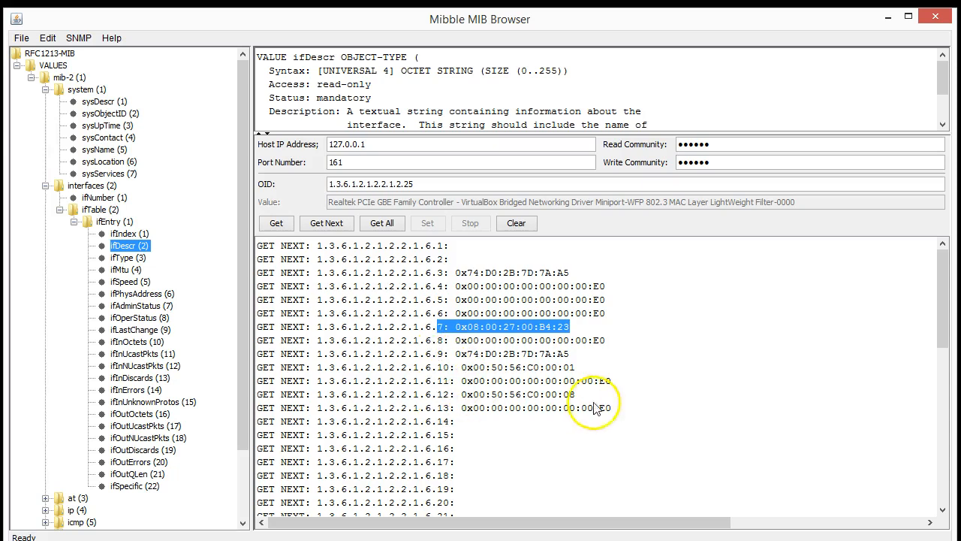
left_click_drag(439, 395, 650, 404)
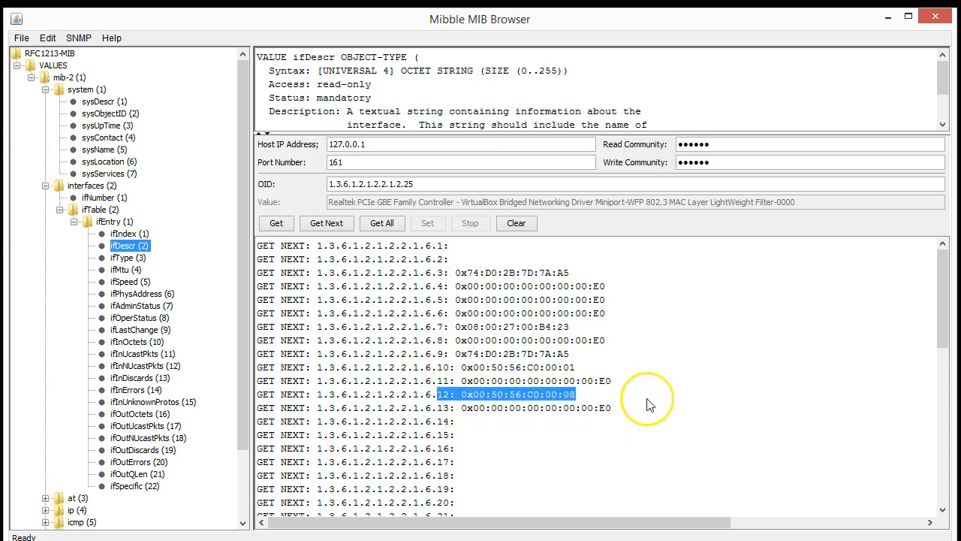
scroll(651, 406, "down", 9)
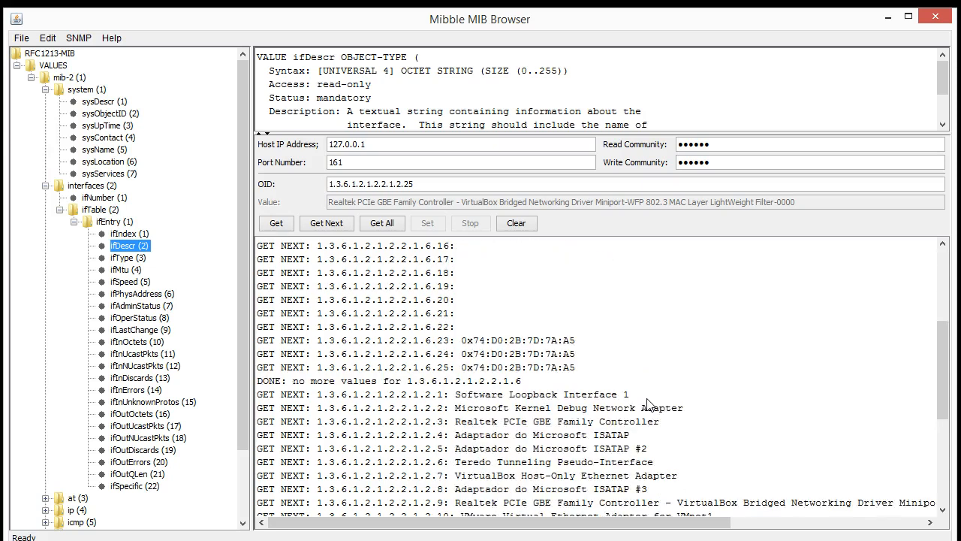
left_click_drag(434, 389, 714, 392)
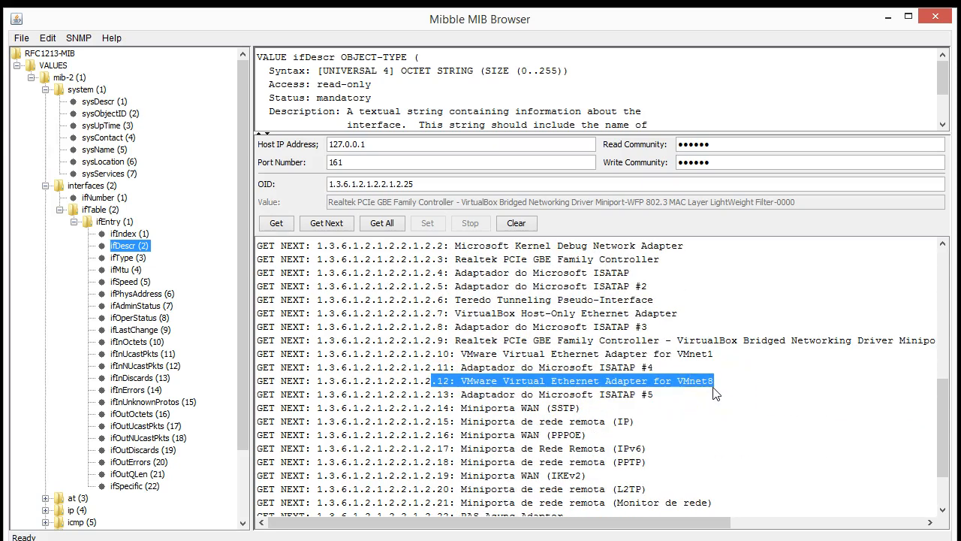
scroll(642, 404, "up", 7)
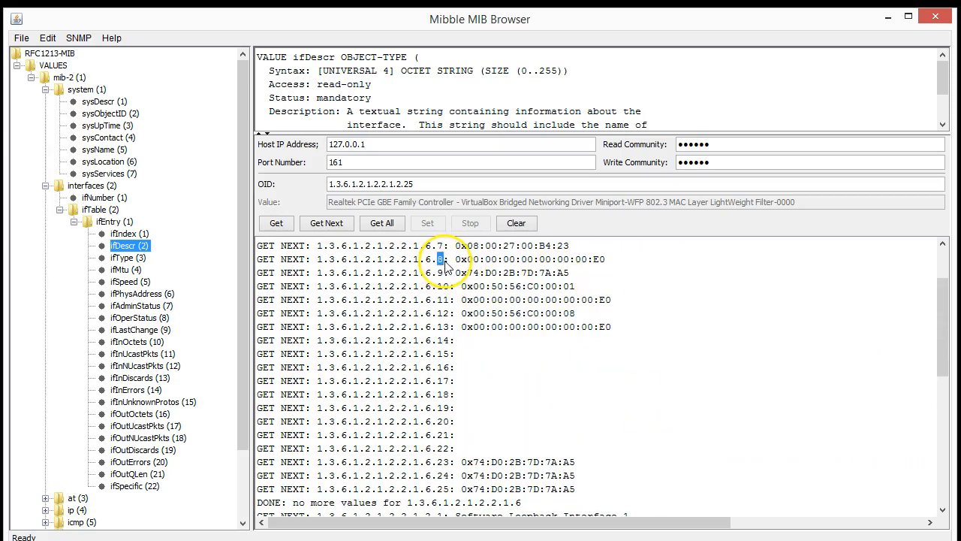
left_click(146, 248)
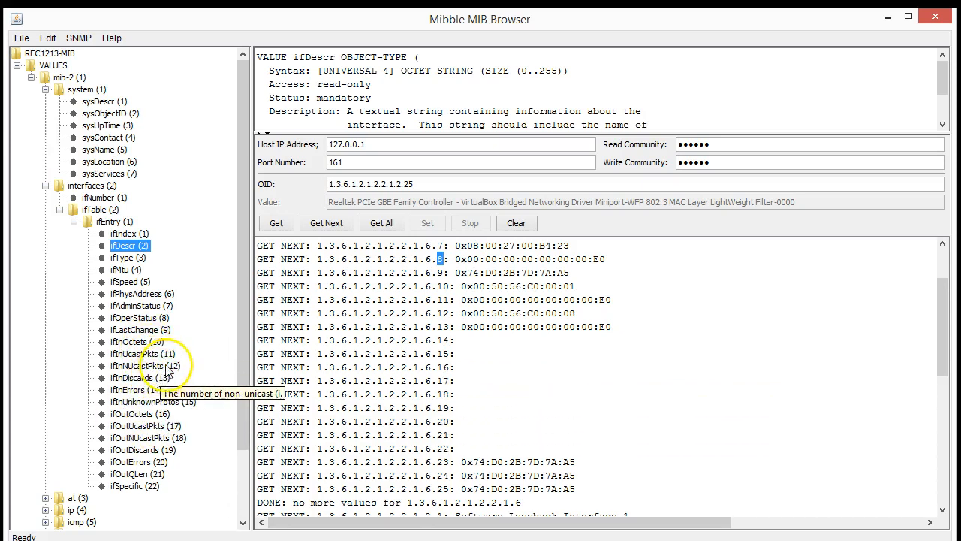
Select ifInOctets (10) and walk it for interfaces 1–25, e.g. 146681729 on interface 3
left_click(153, 343)
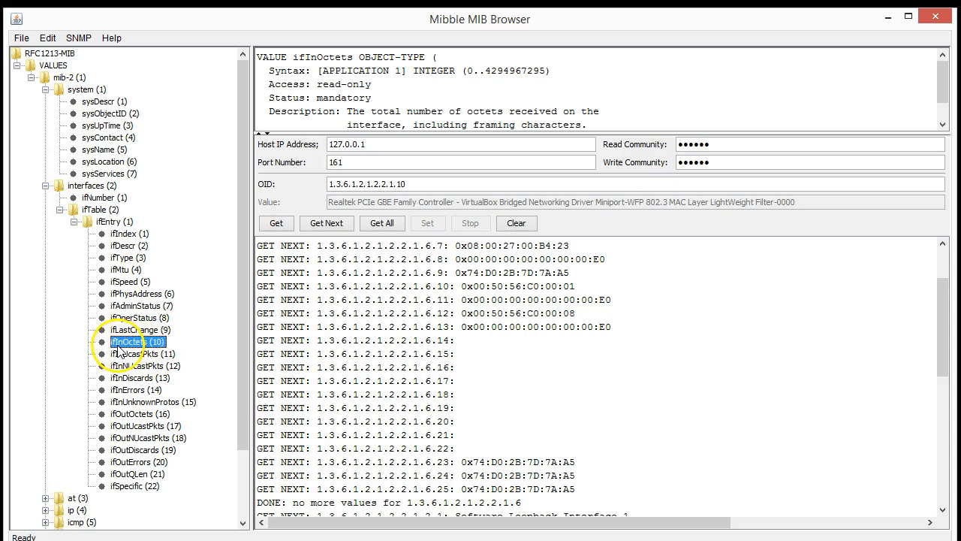
left_click(381, 223)
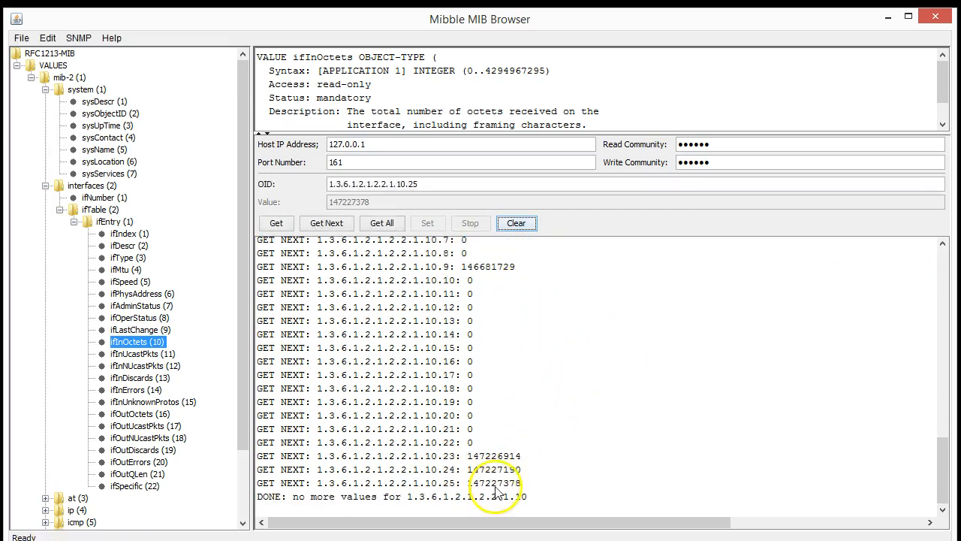
scroll(485, 406, "up", 4)
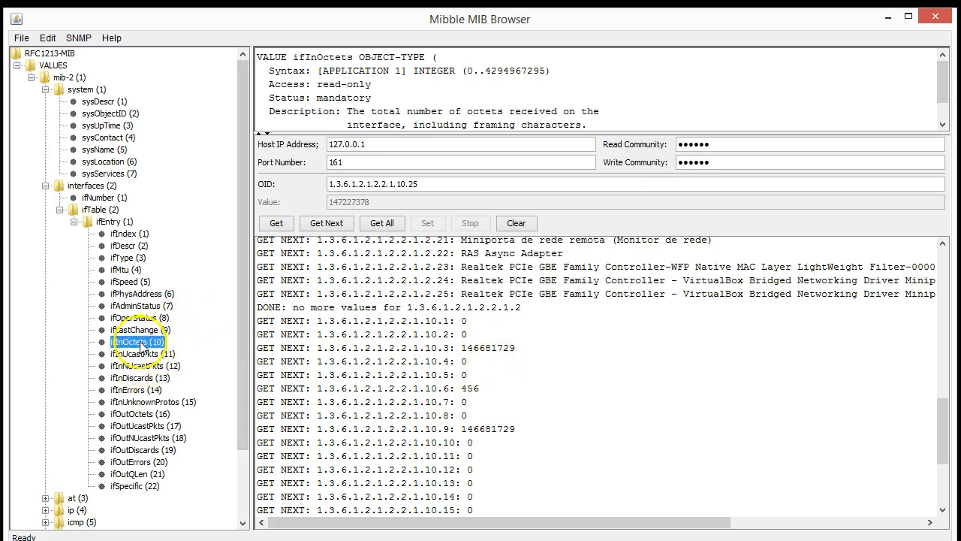
Select ifOutOctets (16) and walk it for interfaces 1–25, e.g. 637604706 on interface 3
left_click(140, 415)
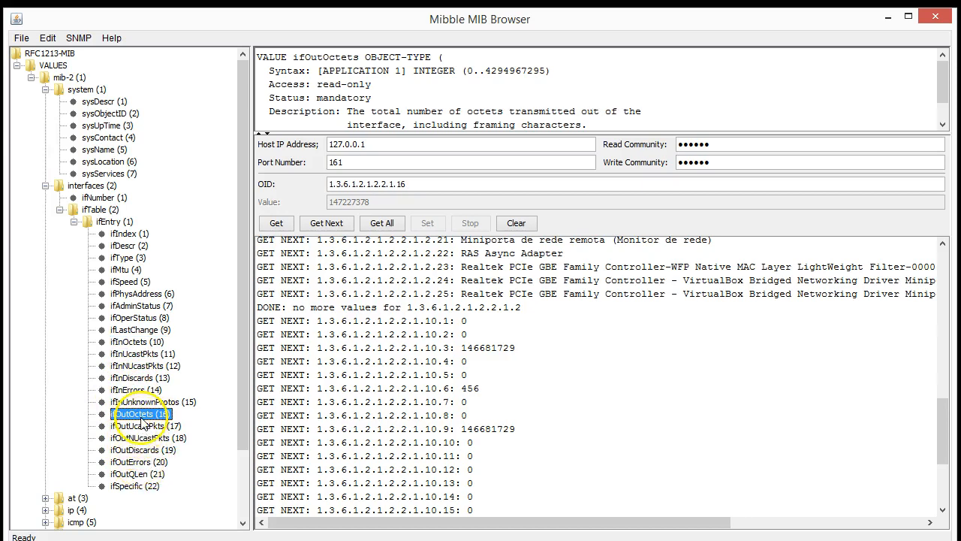
left_click(397, 229)
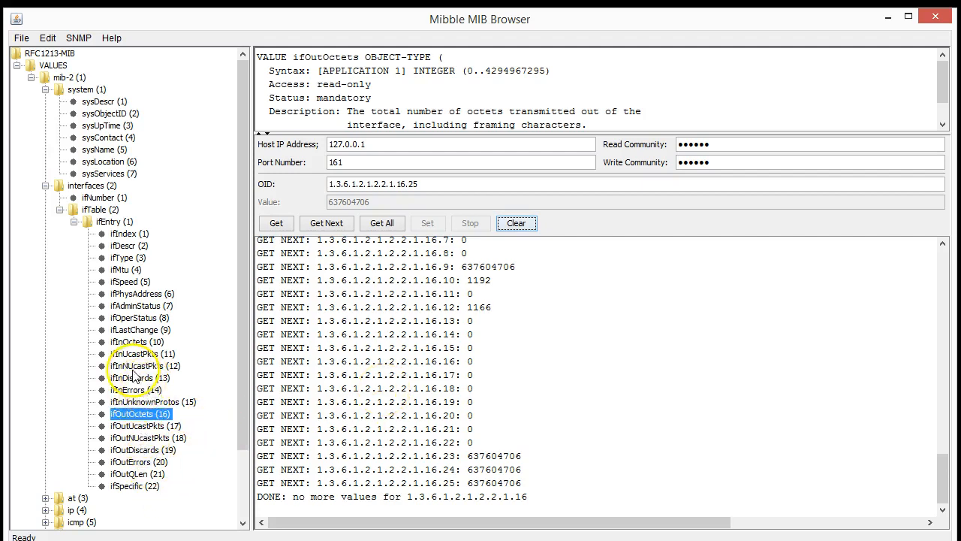
left_click(136, 390)
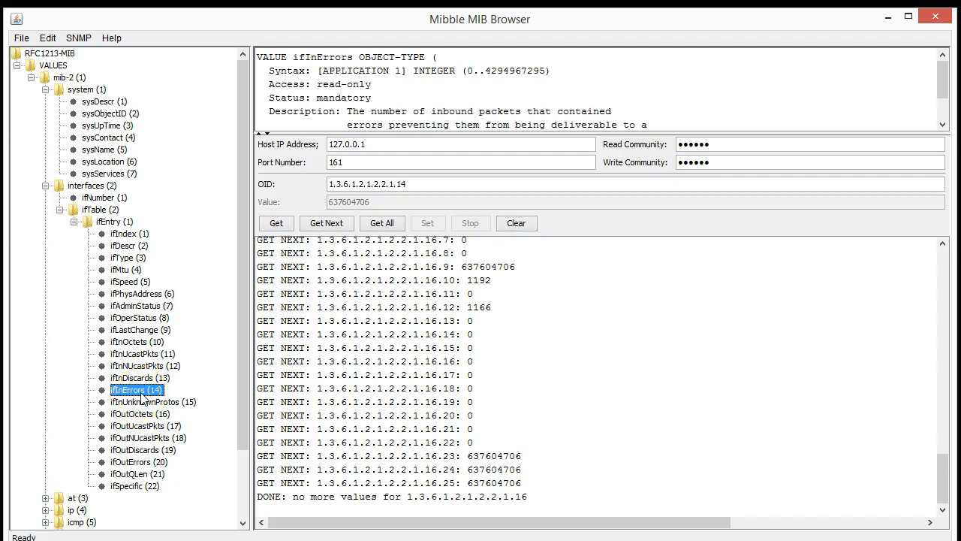
Walk ifInDiscards for all interfaces, which reports 0 discards on every interface through index 25
left_click(150, 354)
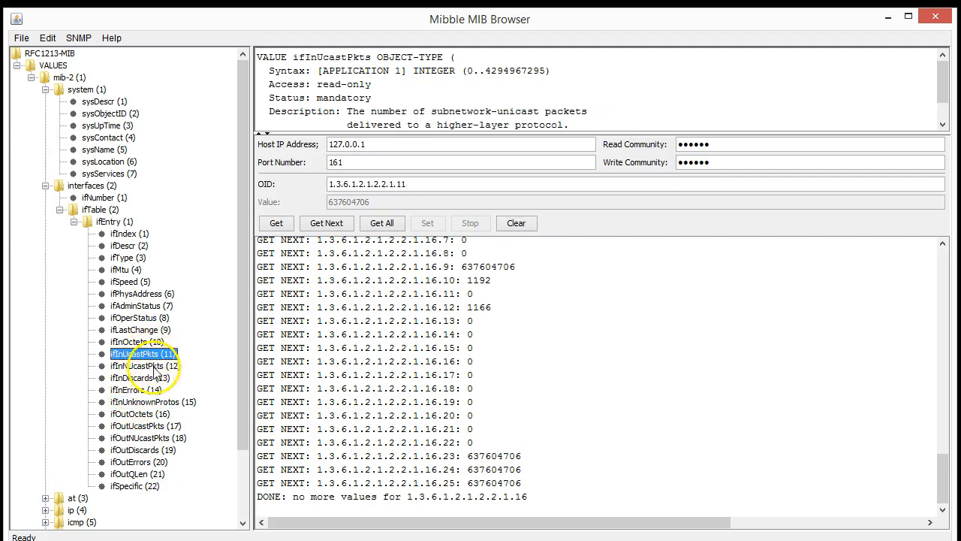
left_click(158, 366)
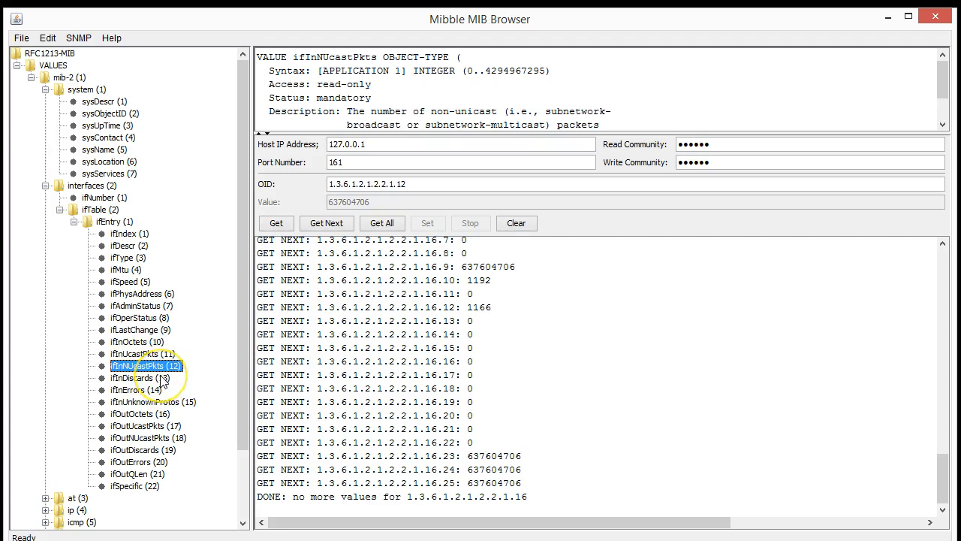
left_click(161, 378)
left_click(388, 224)
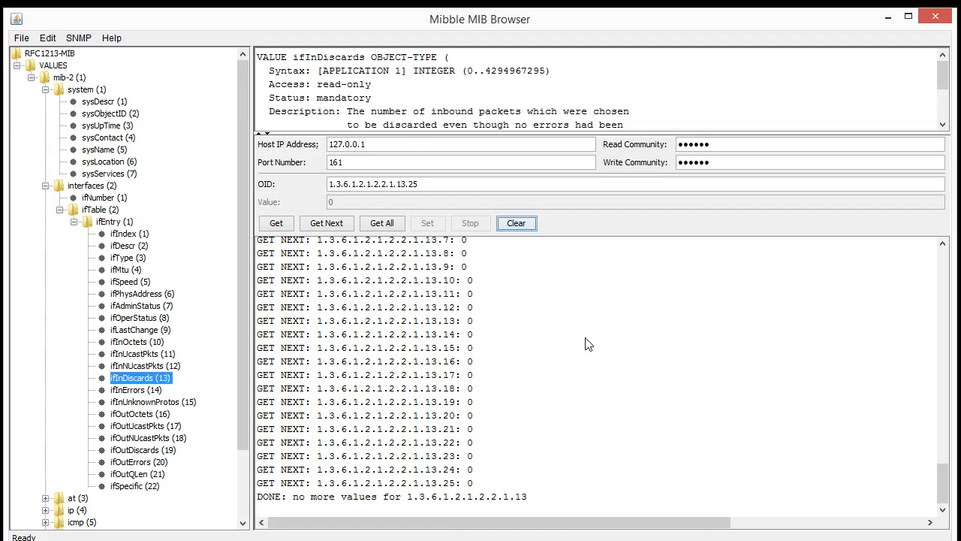
Review the ifDescr, ifPhysAddress and ifIndex definitions, then collapse the interfaces branch
left_click(139, 247)
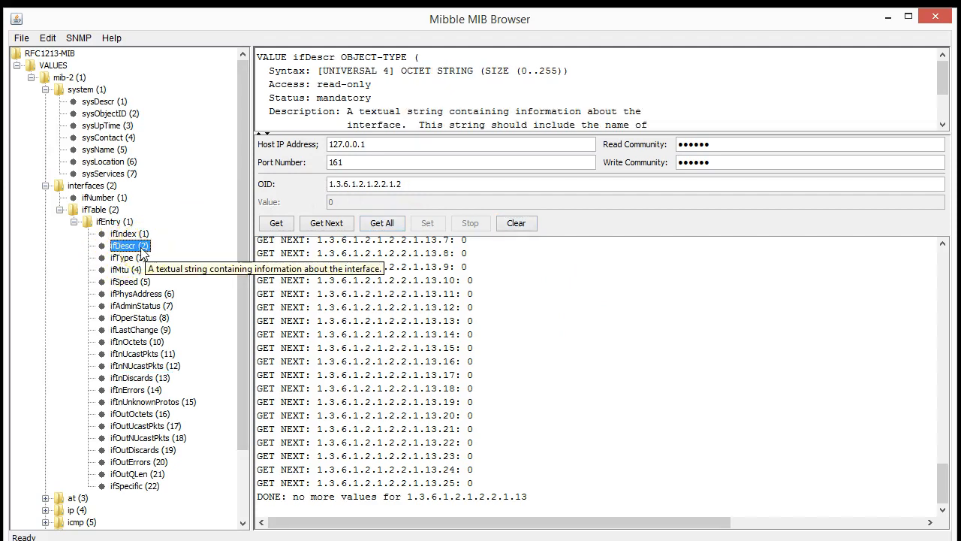
left_click(159, 296)
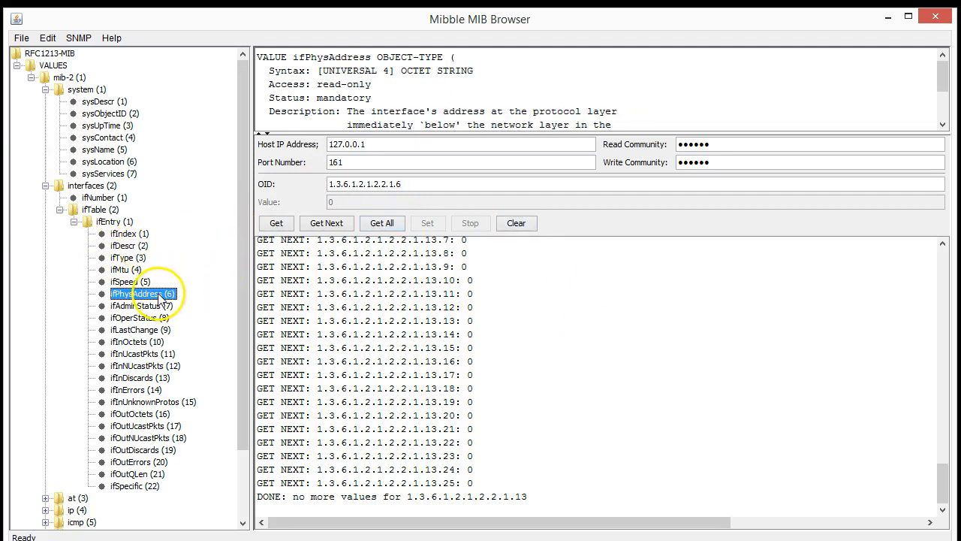
left_click(126, 235)
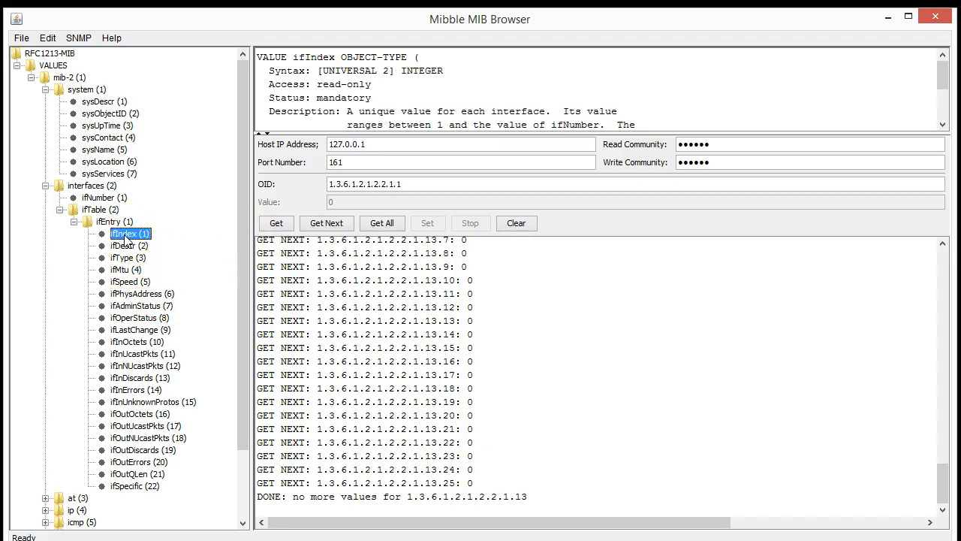
left_click(45, 185)
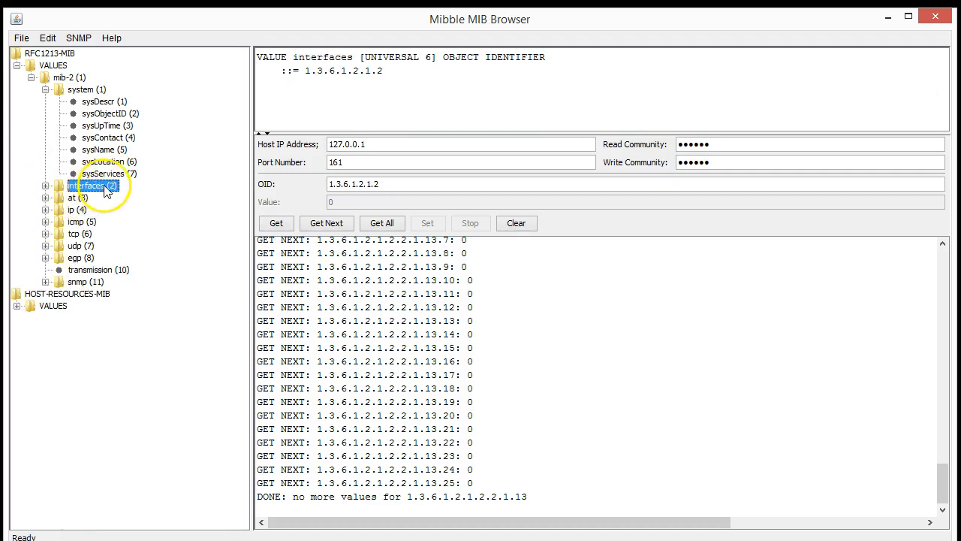
Clear the results log and make mib-2 (1.3.6.1.2.1) the query target
left_click(523, 229)
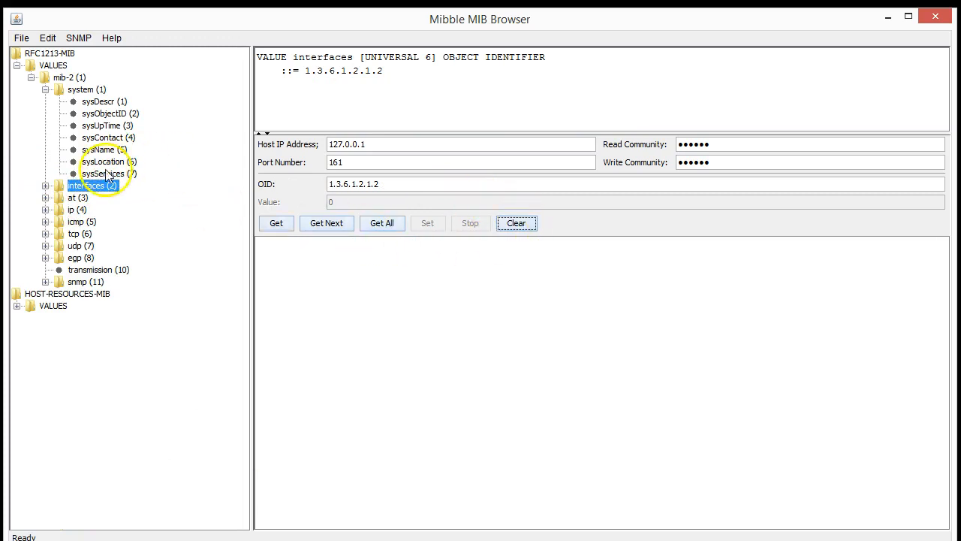
left_click(45, 90)
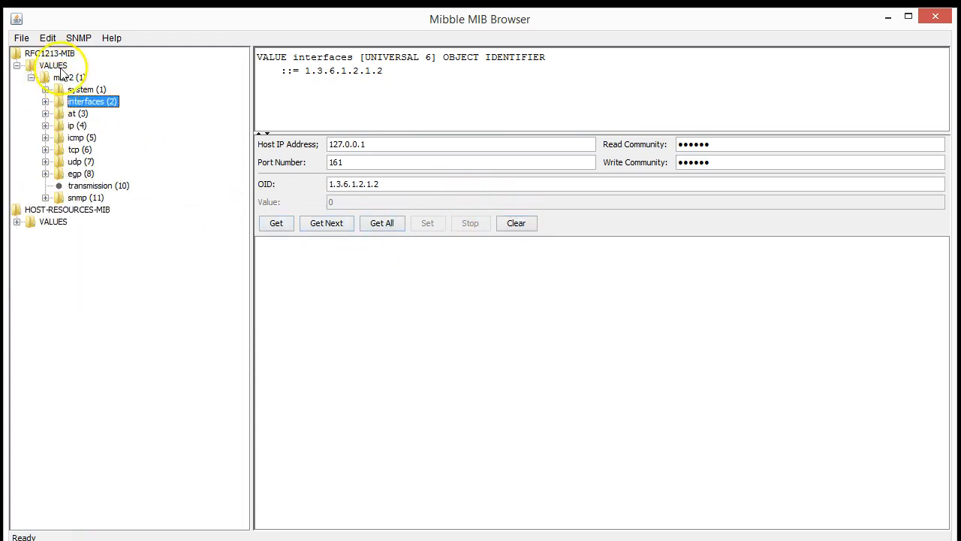
left_click(78, 79)
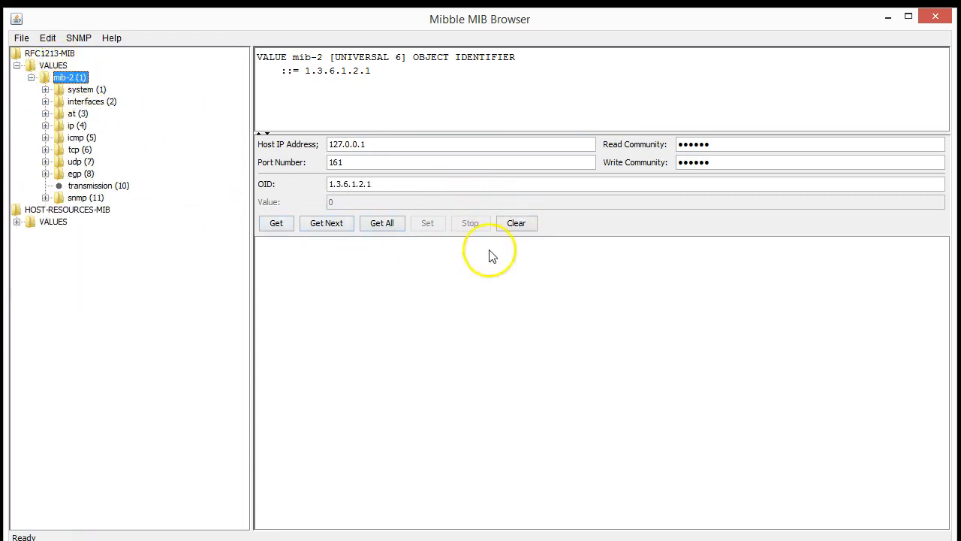
Walk all mib-2 values, stopping the walk at 1.3.6.1.2.1.2.2.1.11.3 in the interface counters
left_click(379, 223)
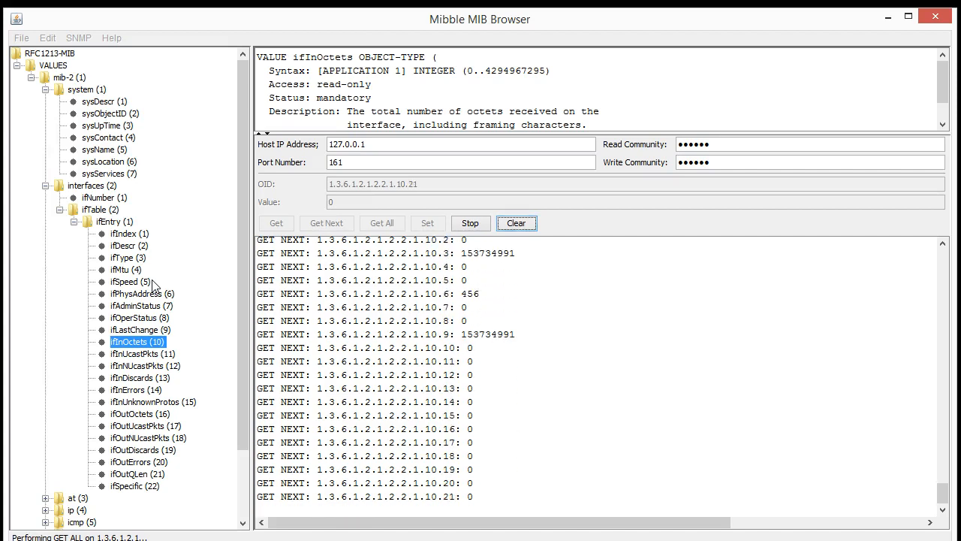
left_click(473, 227)
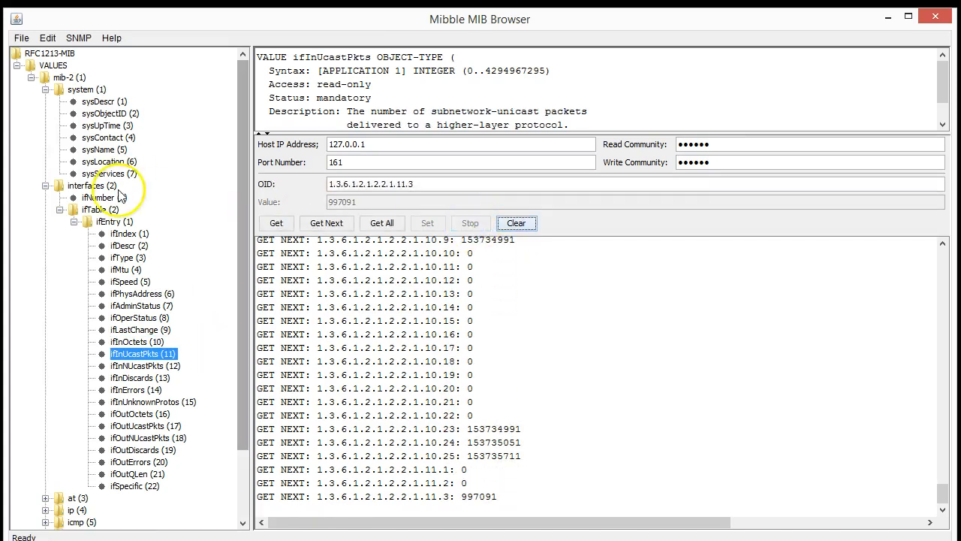
Select the at group and clear the previous walk results
left_click(45, 185)
left_click(78, 197)
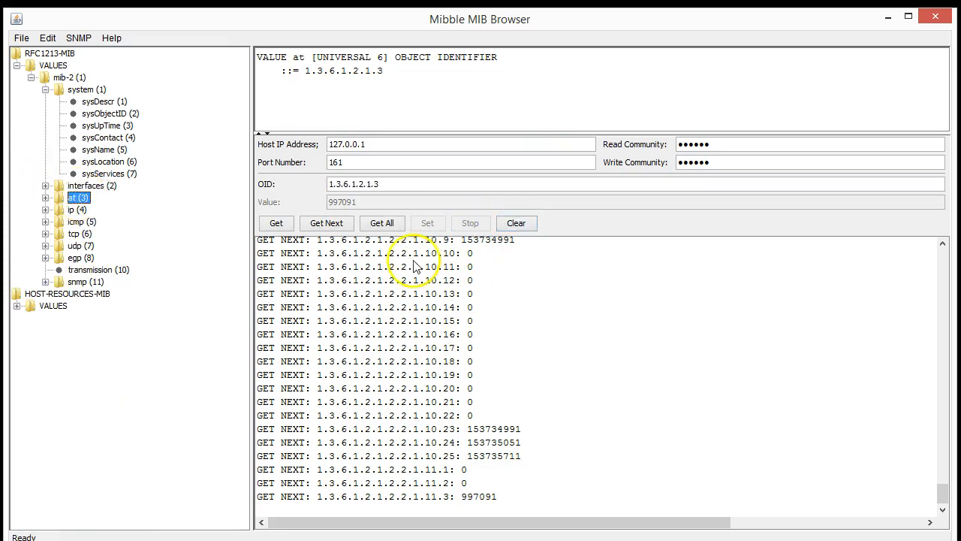
left_click(518, 223)
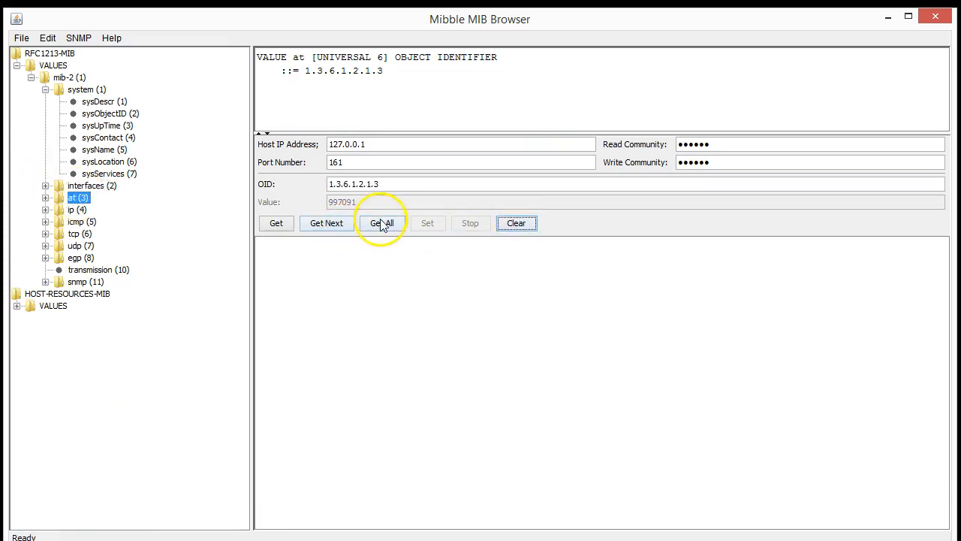
left_click(46, 186)
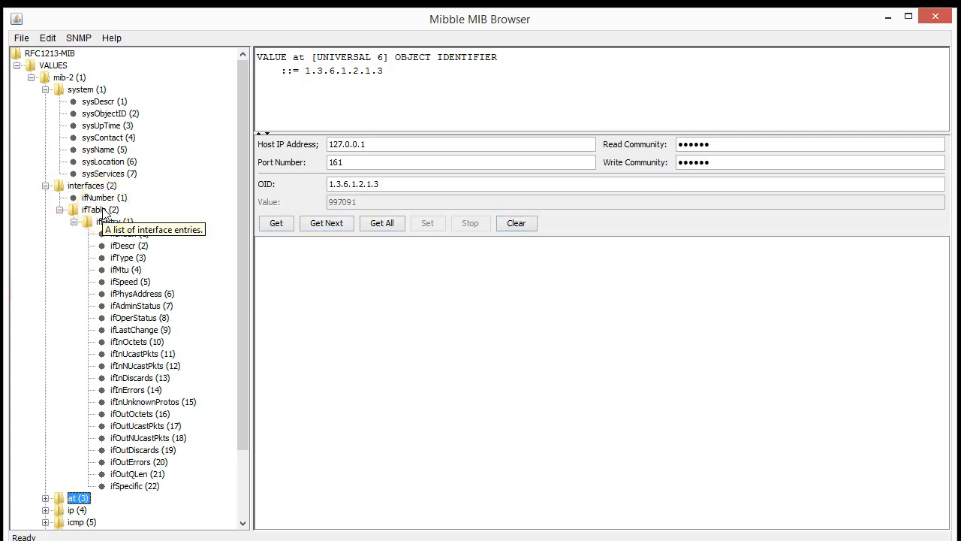
left_click(46, 186)
Walk the at group, which returns no values, then select ip (1.3.6.1.2.1.4)
left_click(76, 211)
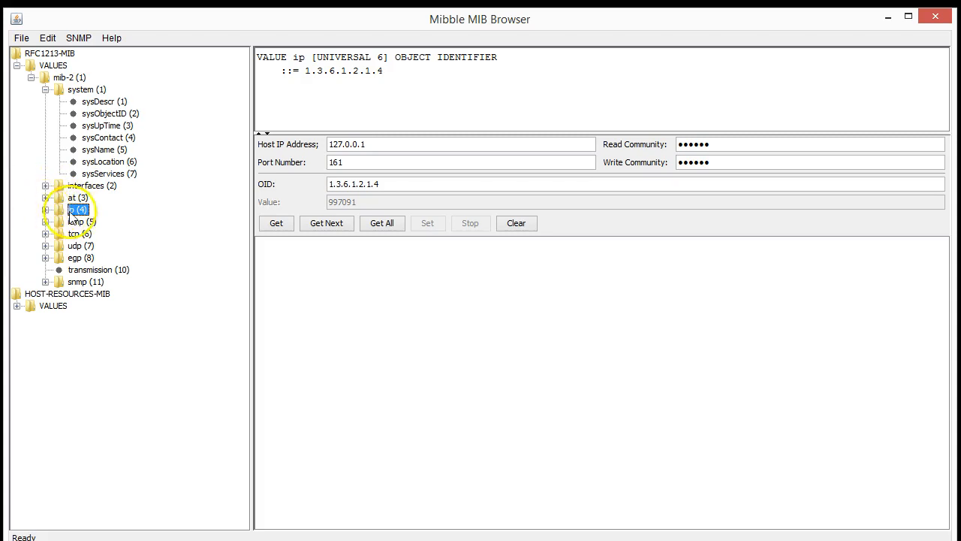
left_click(78, 198)
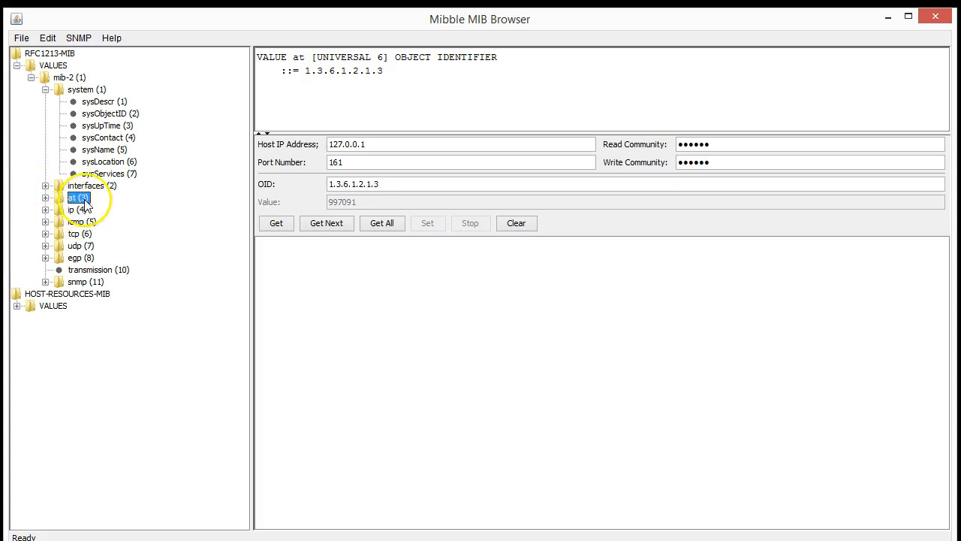
left_click(385, 226)
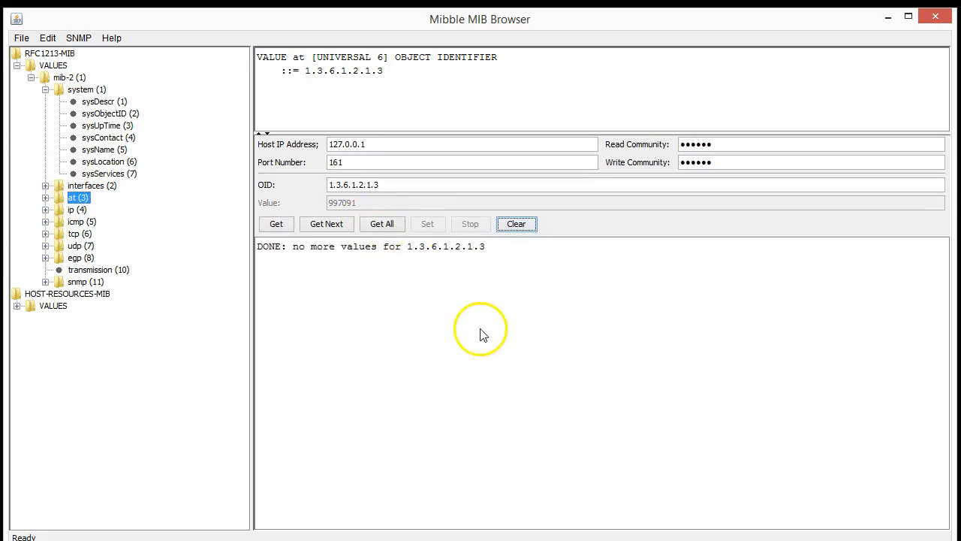
left_click(382, 223)
left_click(76, 209)
Clear the log and walk the ip group, stopping in the route table at 224.0.0.0
left_click(528, 229)
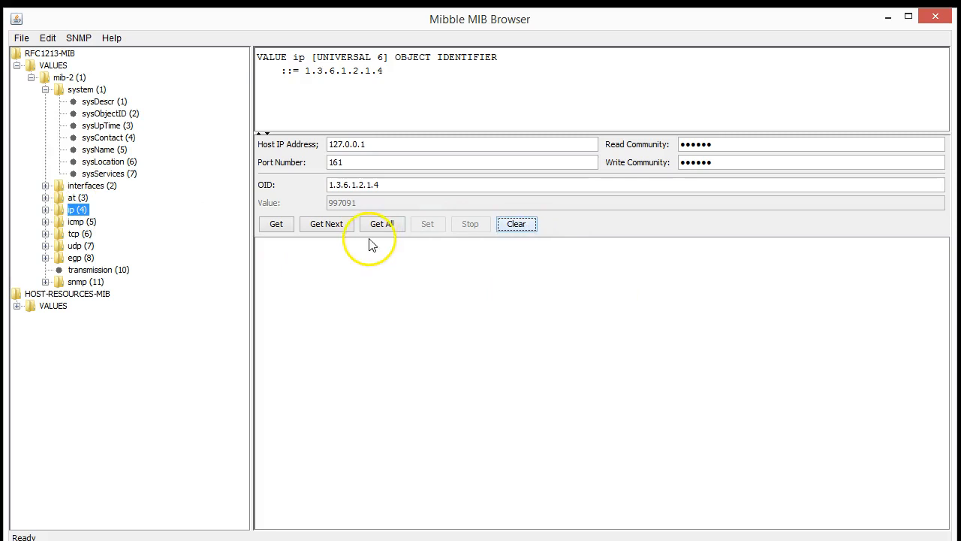
left_click(385, 223)
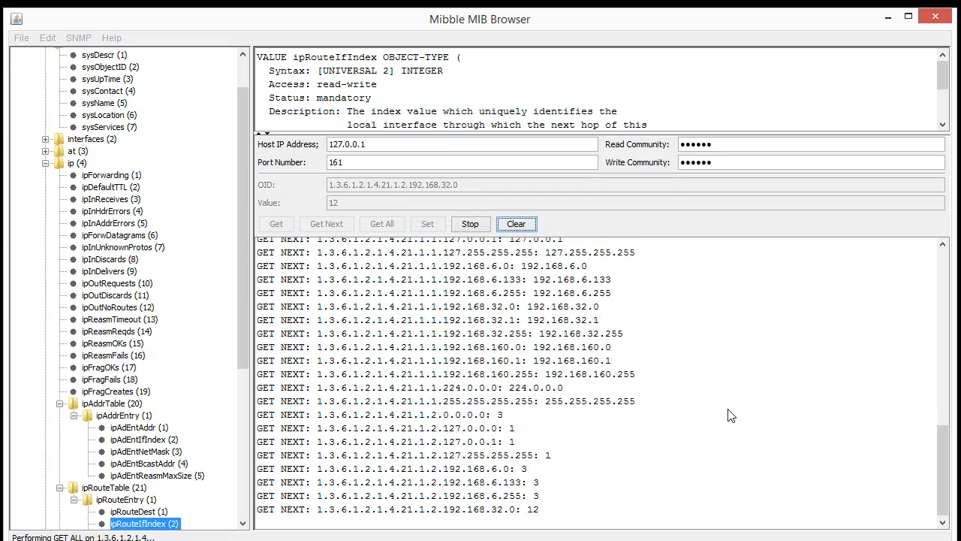
left_click_drag(245, 128, 270, 277)
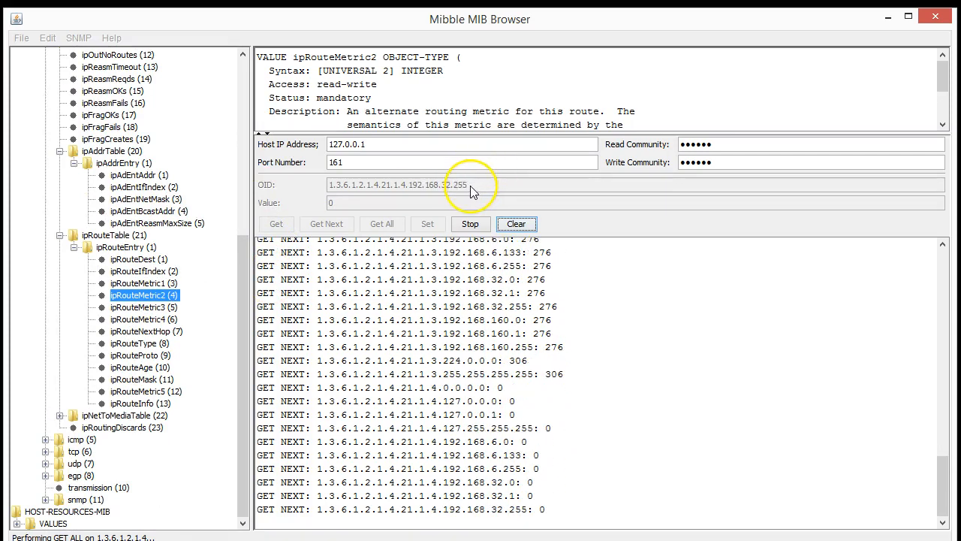
left_click(470, 225)
Select ipAdEntAddr, just below ipAddrEntry, as the next query target
left_click_drag(244, 260, 277, 161)
left_click(139, 329)
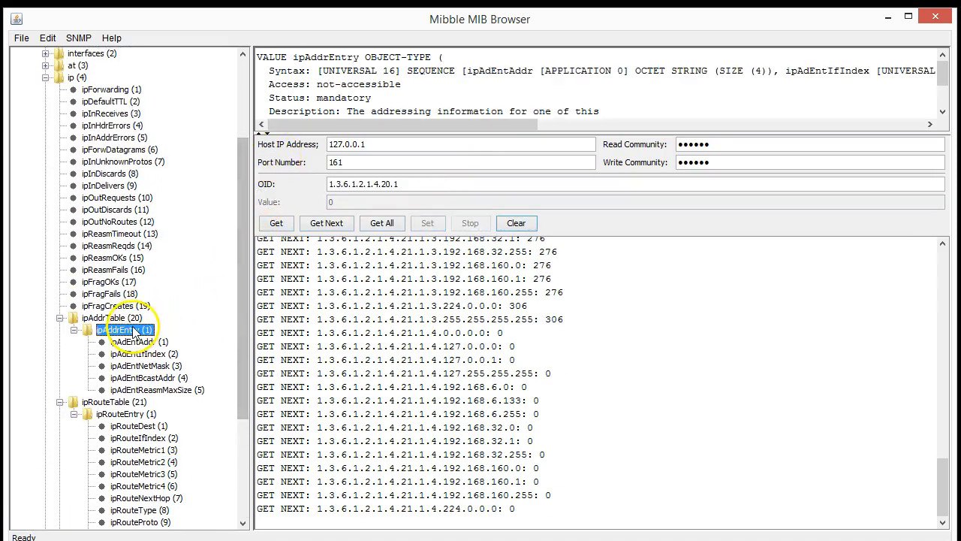
key("Down")
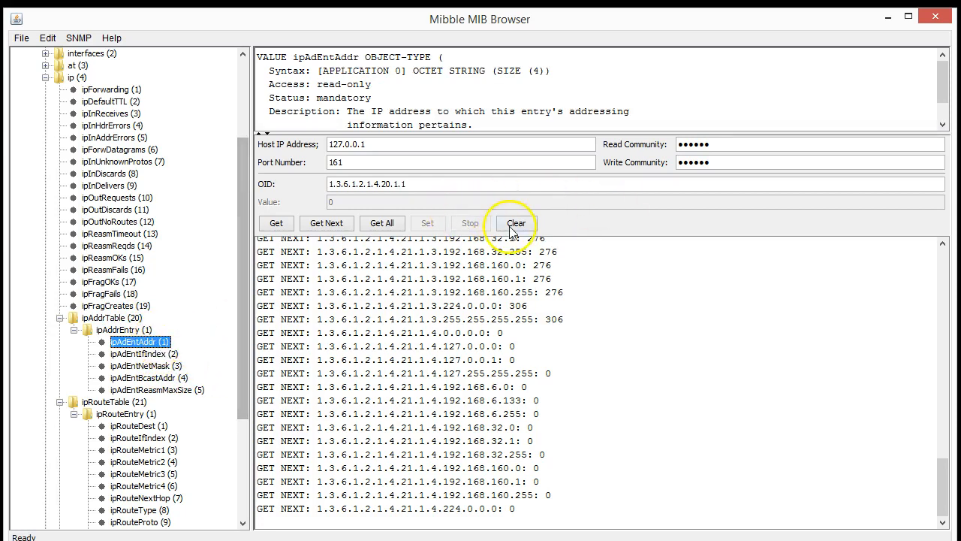
Walk ipAdEntAddr on a cleared log, returning 127.0.0.1, 192.168.6.133, 192.168.32.1 and 192.168.160.1
left_click_drag(371, 135, 382, 166)
left_click(516, 255)
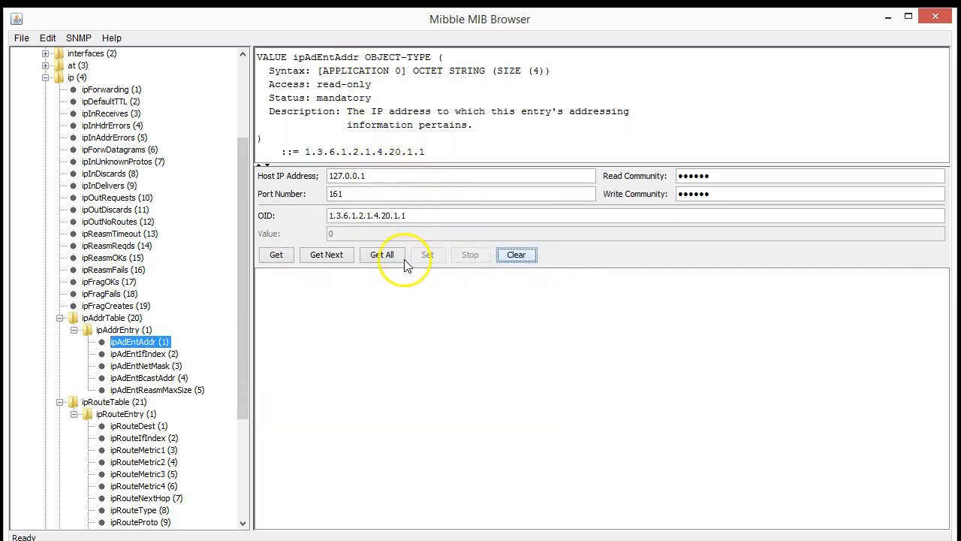
left_click(383, 256)
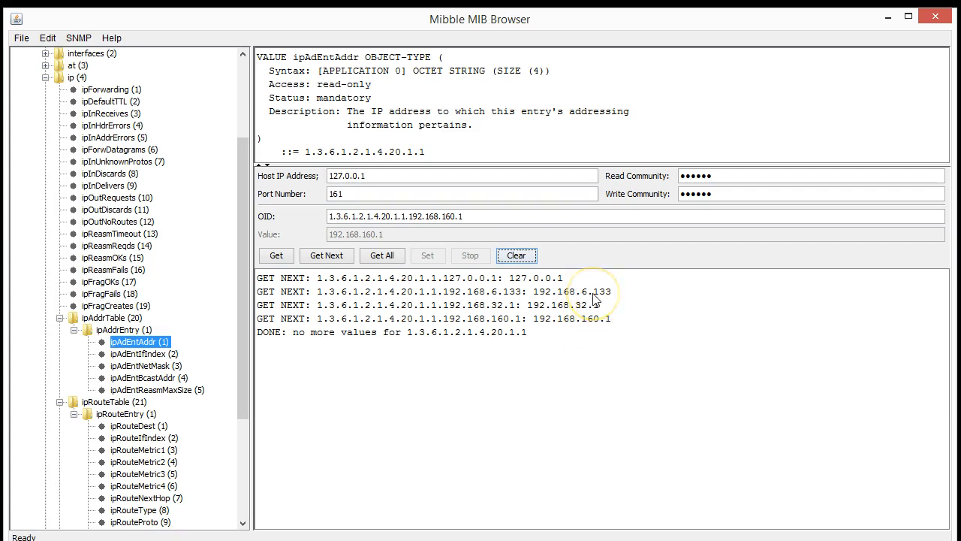
left_click(604, 319)
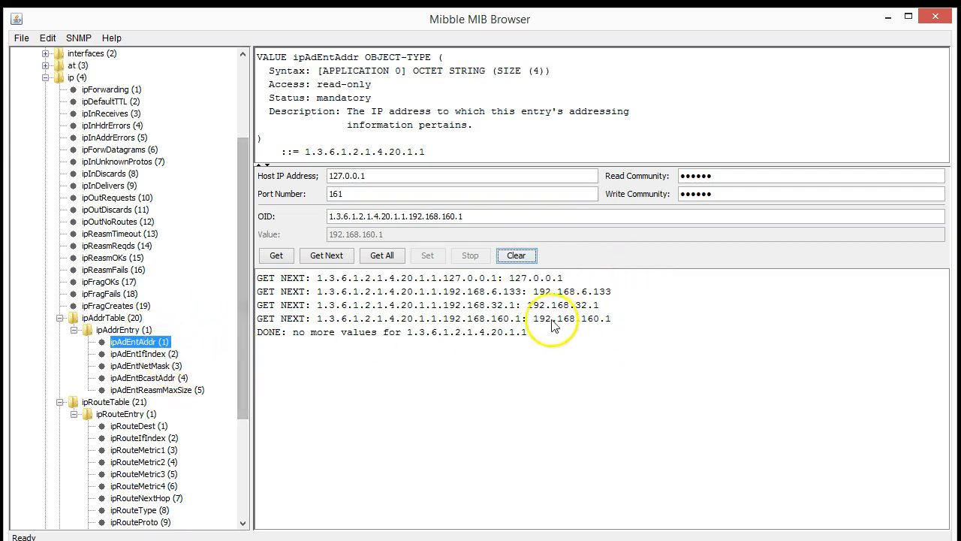
Walk ipAdEntIfIndex and highlight index 1 for 127.0.0.1 and the address 192.168.6.133
left_click(167, 354)
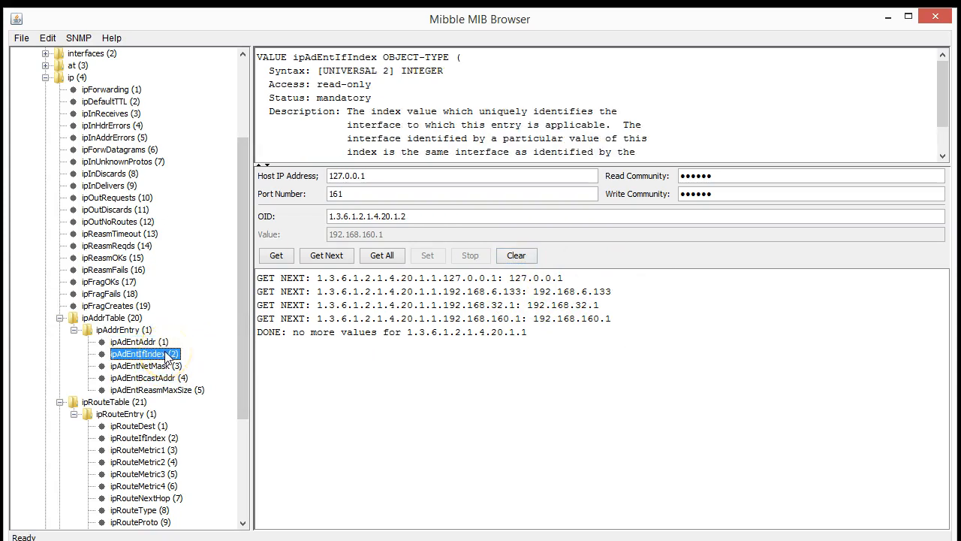
left_click(388, 255)
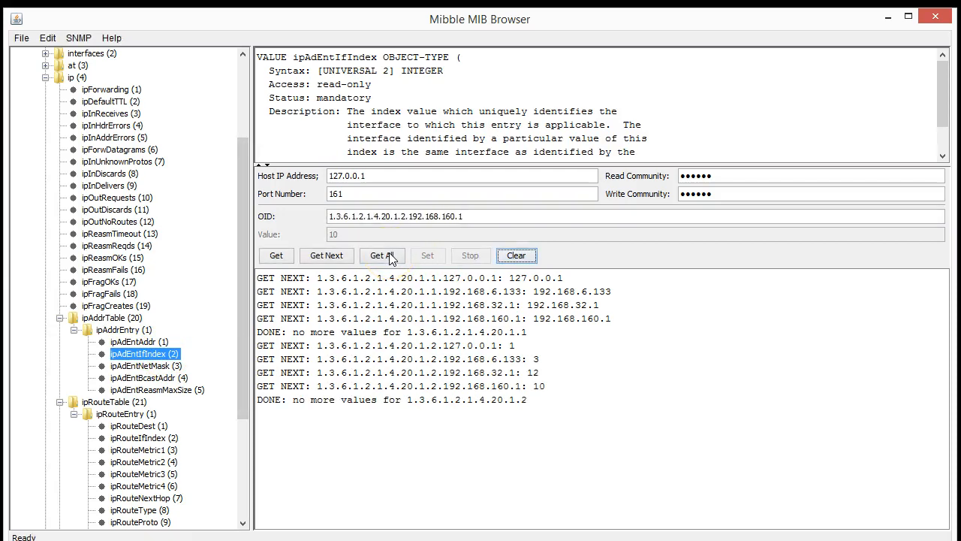
left_click_drag(507, 346, 525, 349)
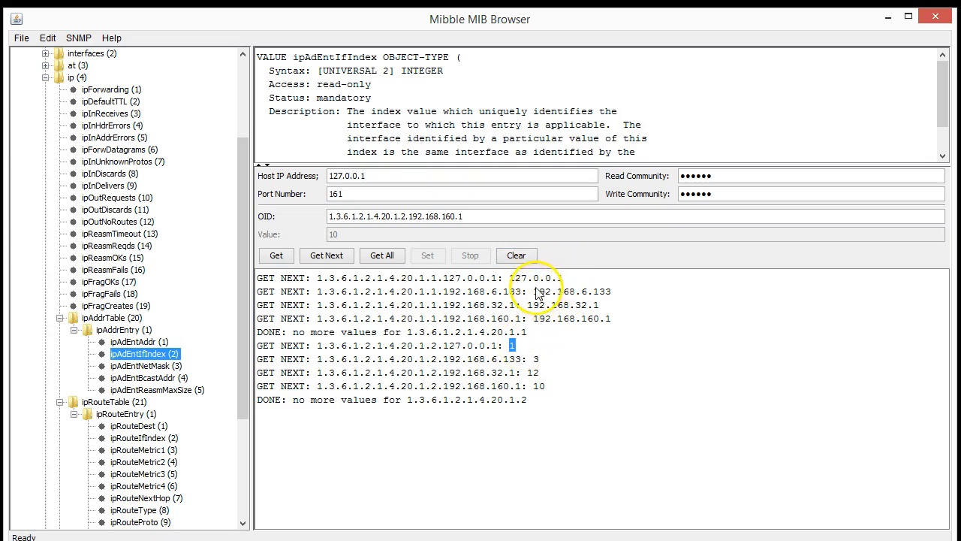
left_click_drag(535, 291, 611, 293)
Highlight 192.168.32.1 with index 12, 192.168.160.1 with index 10, and index 3 for 192.168.6.133
left_click(538, 363)
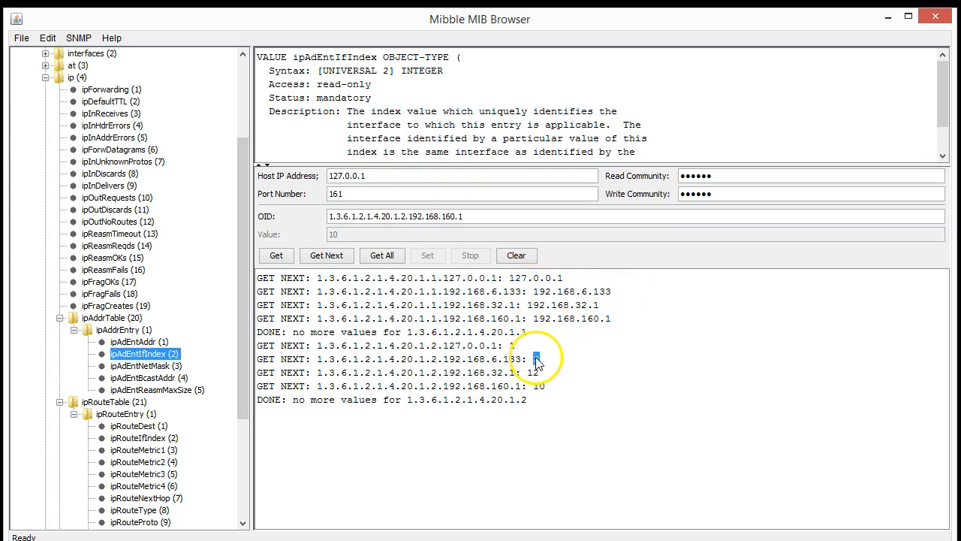
left_click_drag(601, 305, 530, 316)
left_click_drag(541, 373, 530, 374)
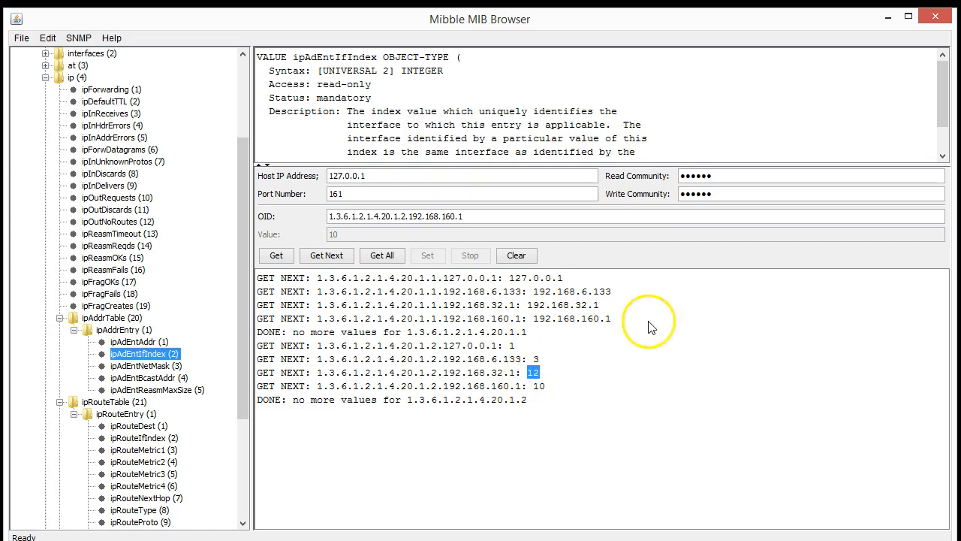
left_click_drag(613, 319, 532, 319)
left_click_drag(544, 387, 531, 387)
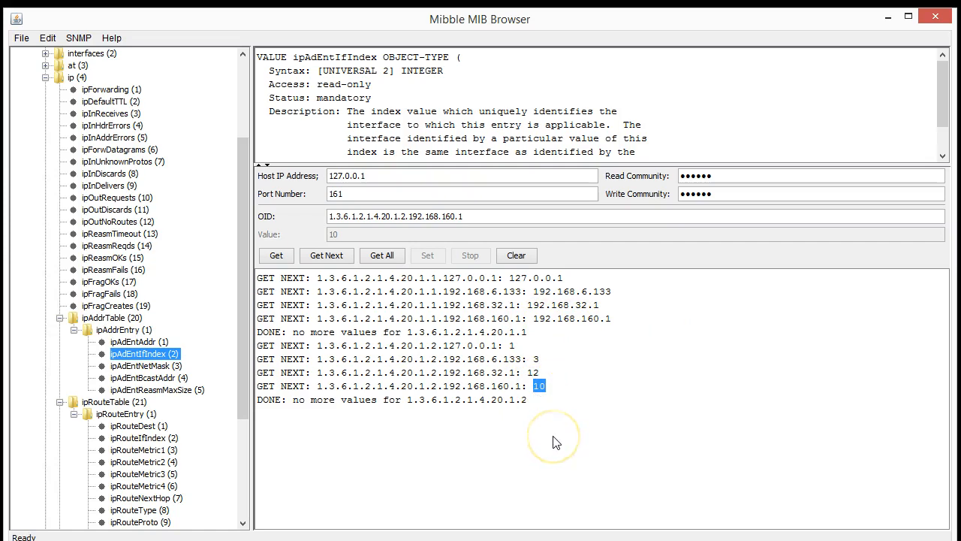
left_click(582, 366)
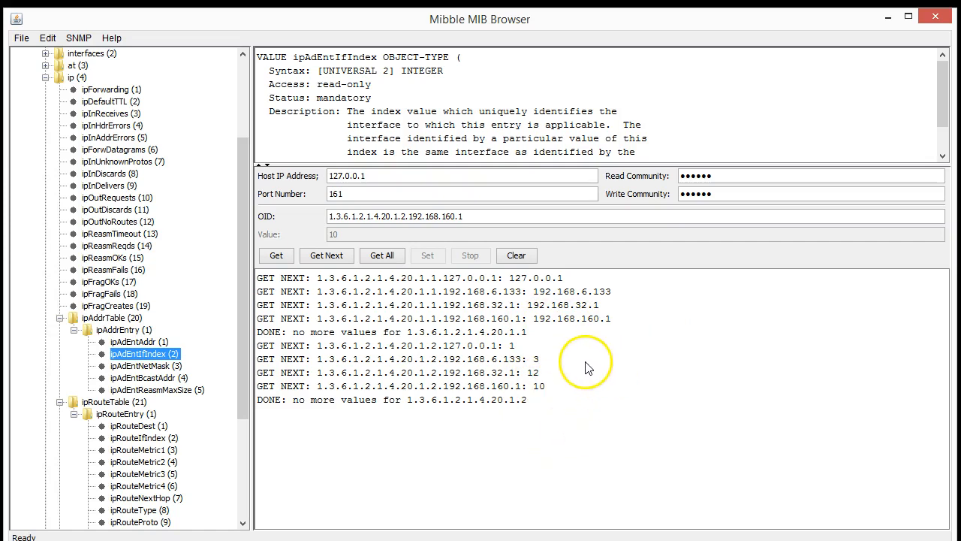
left_click_drag(544, 362, 536, 360)
Clear the log and walk ipRouteDest to list every route destination
left_click_drag(243, 255, 250, 339)
left_click(135, 297)
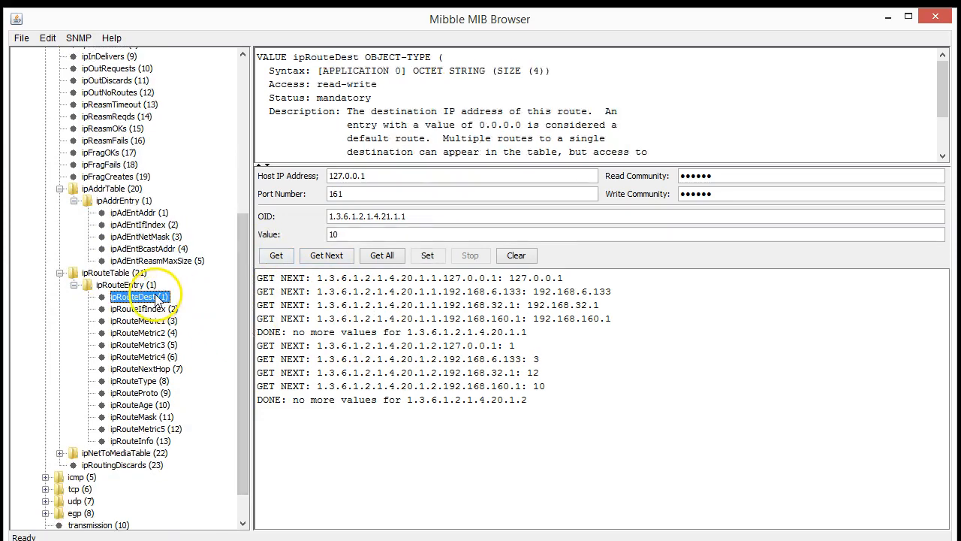
left_click(517, 256)
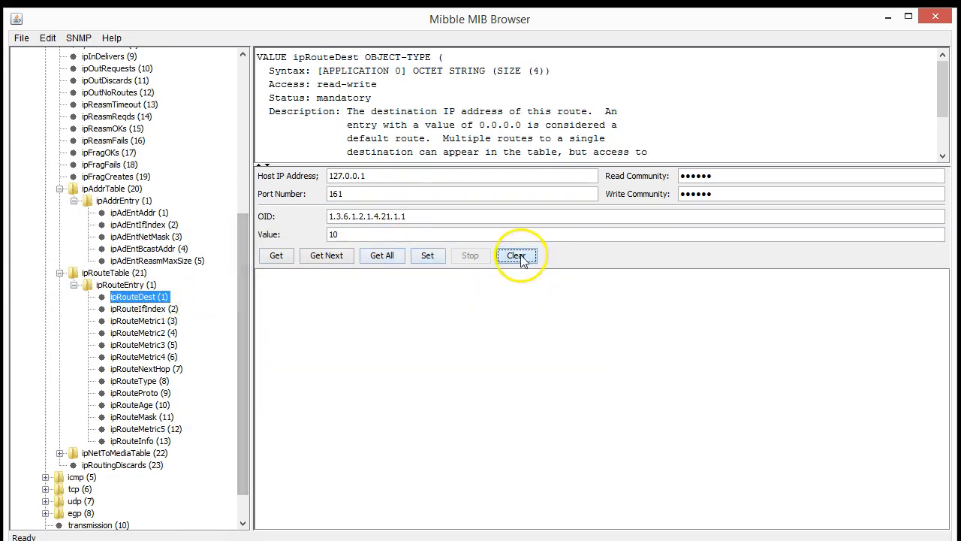
left_click(381, 255)
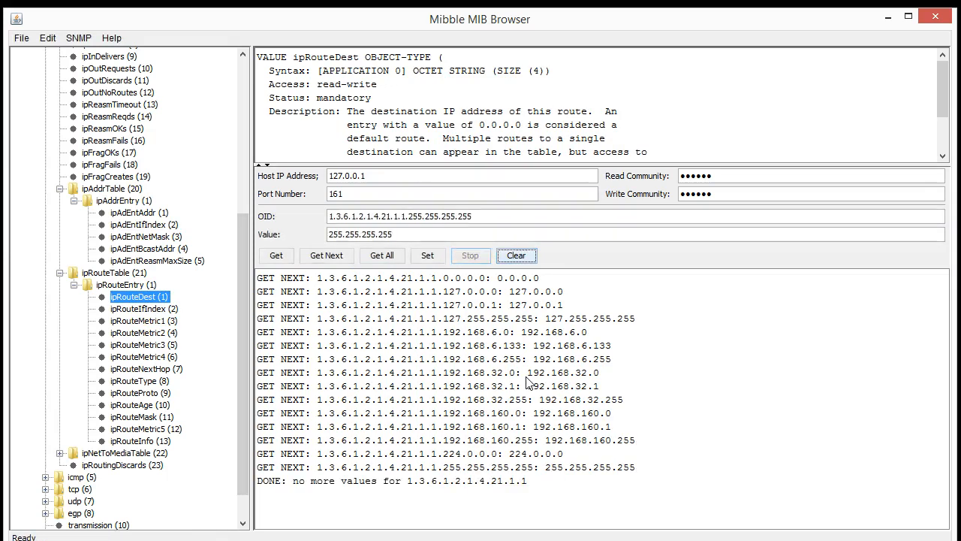
Walk ipRouteIfIndex for each route's interface, ending at 224.0.0.0 on interface 1
left_click(142, 309)
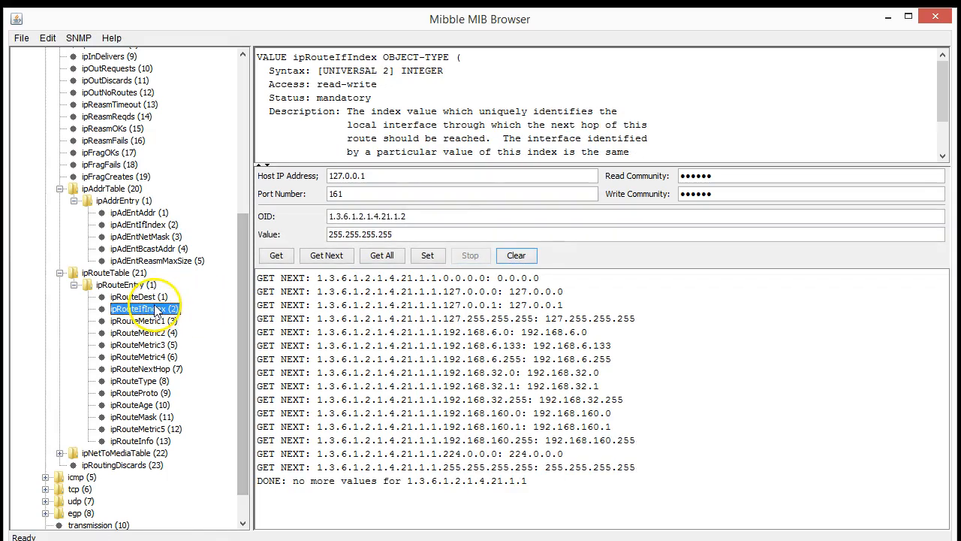
left_click(385, 256)
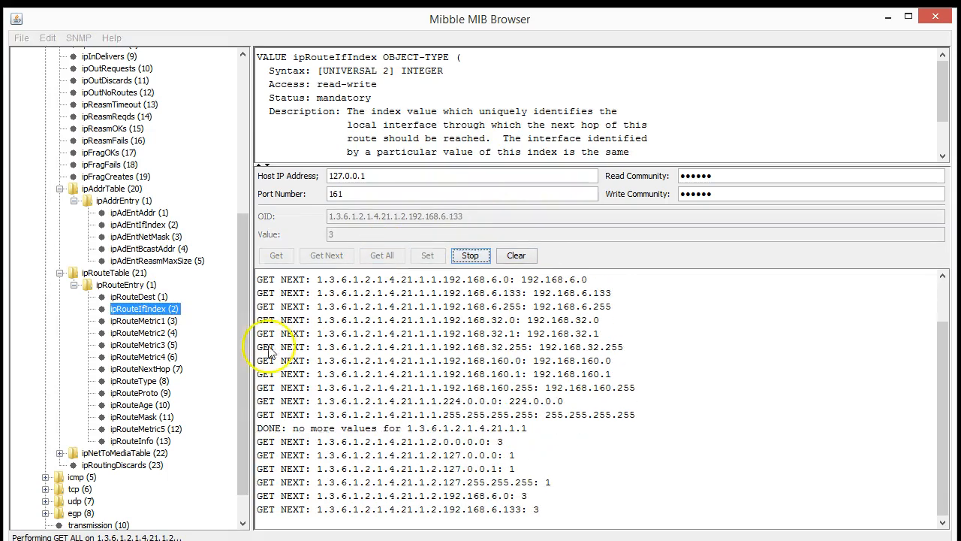
left_click(161, 370)
Walk ipRouteNextHop and highlight next hops 192.168.6.1 for 0.0.0.0 and 127.0.0.1 for 127.0.0.0
left_click(381, 254)
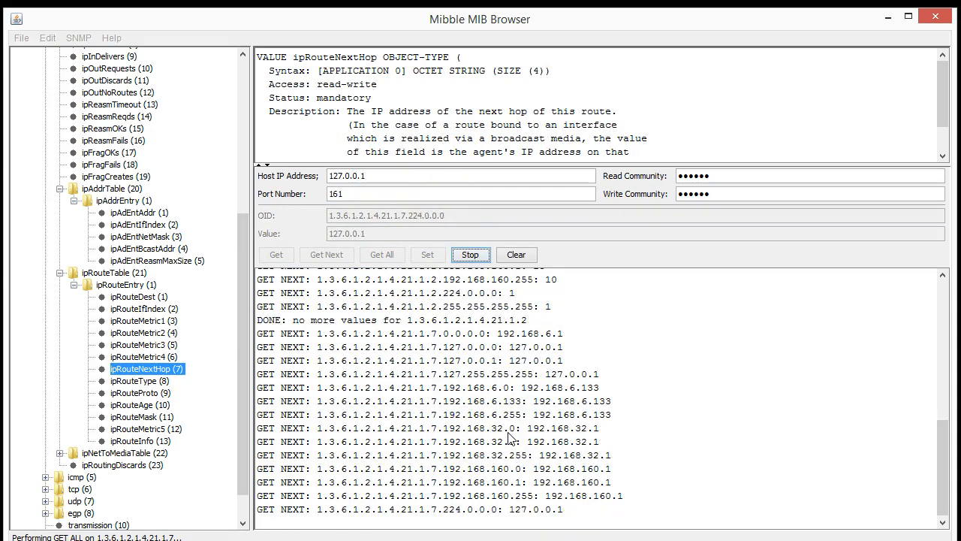
scroll(621, 423, "up", 1)
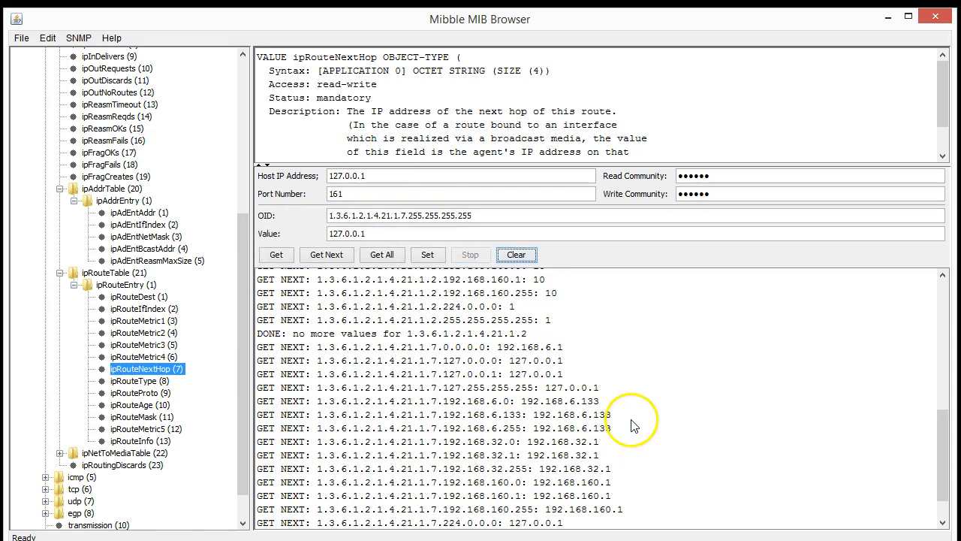
left_click_drag(487, 350, 444, 354)
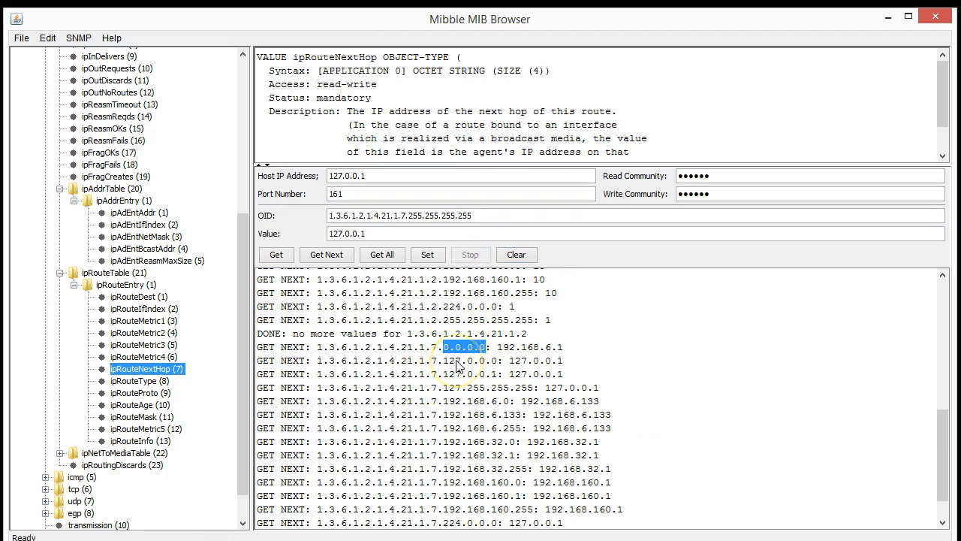
left_click_drag(563, 347, 496, 352)
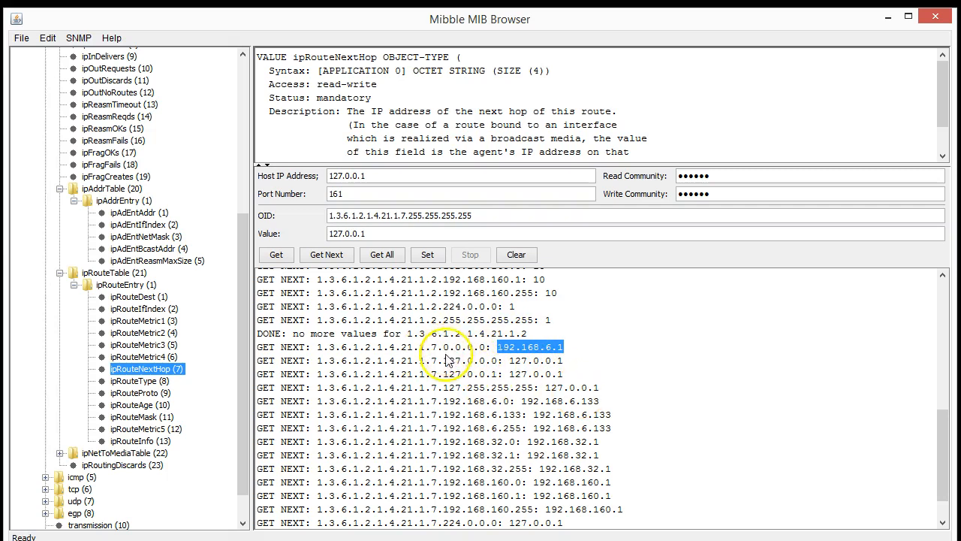
mouse_move(449, 362)
left_mouse_down()
mouse_move(509, 363)
mouse_move(445, 366)
left_mouse_up()
left_click_drag(510, 362, 564, 362)
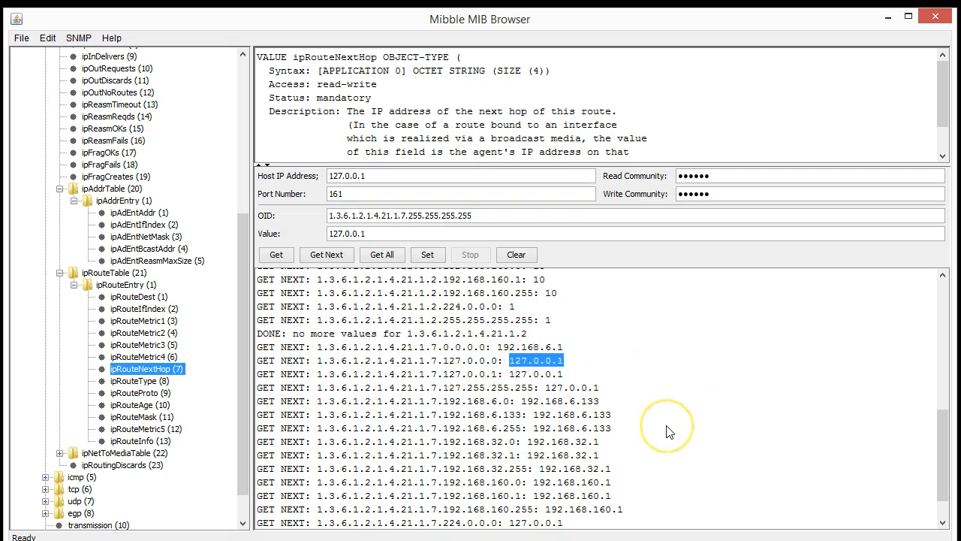
Highlight next hop 192.168.32.1 for the 192.168.32.0 route, then select the icmp group
scroll(668, 432, "down", 1)
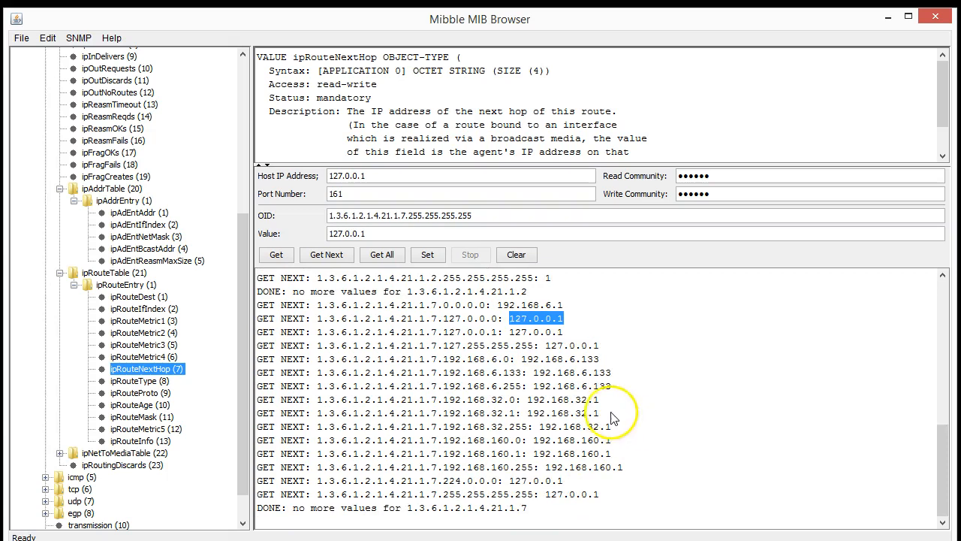
left_click_drag(522, 399, 443, 403)
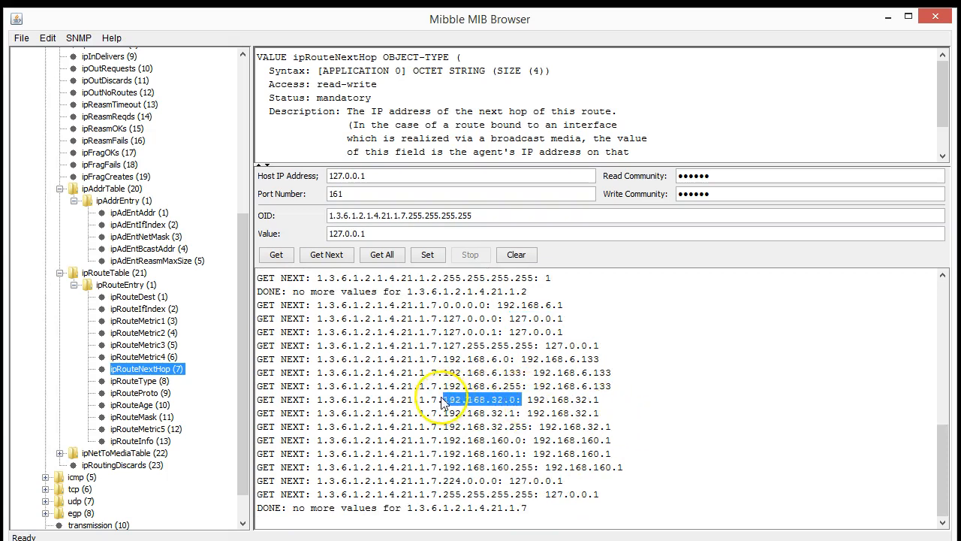
left_click_drag(528, 403, 614, 409)
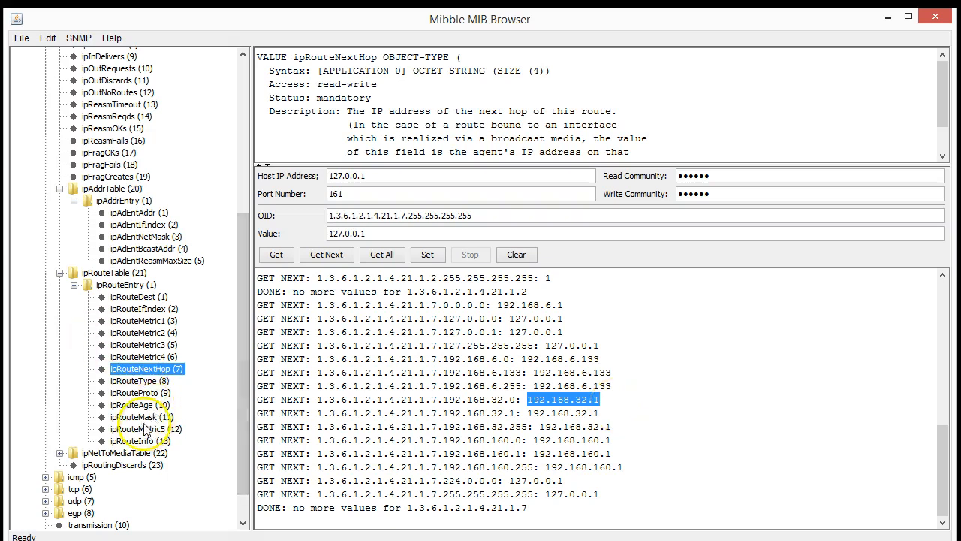
scroll(152, 415, "down", 1)
left_click(81, 440)
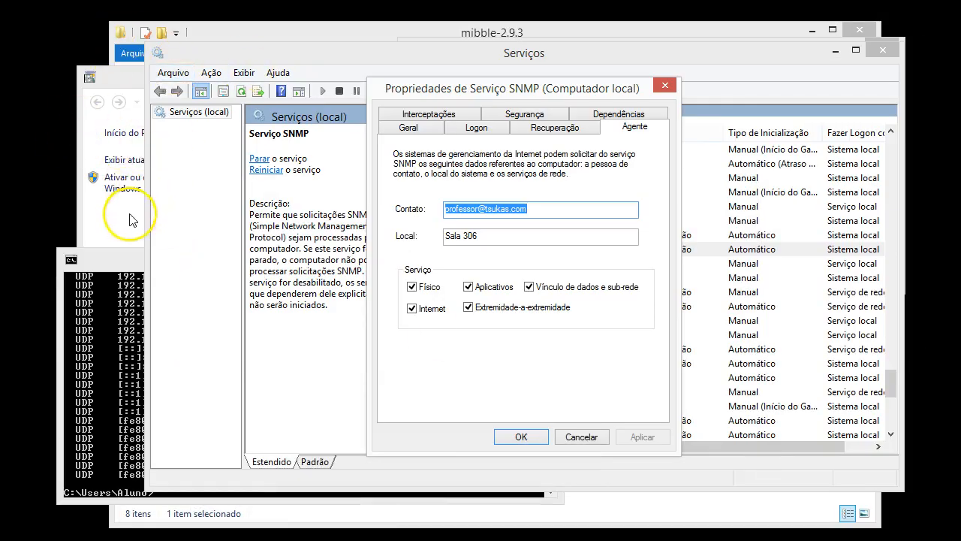
left_click_drag(594, 92, 599, 90)
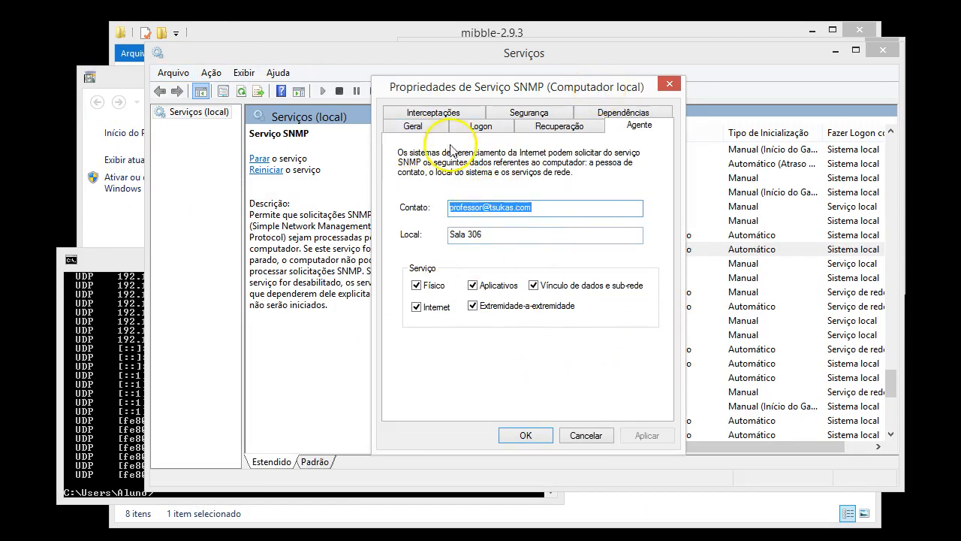
left_click_drag(553, 91, 598, 86)
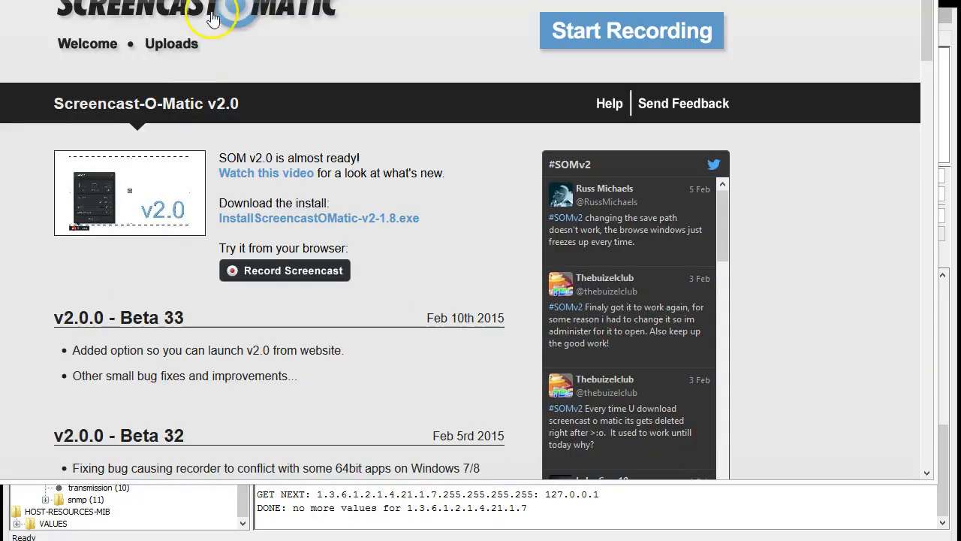
Search for mibble in a new Firefox tab and open the Mibble 2.9.3 download page, then return to the Command Prompt
key("ctrl+t")
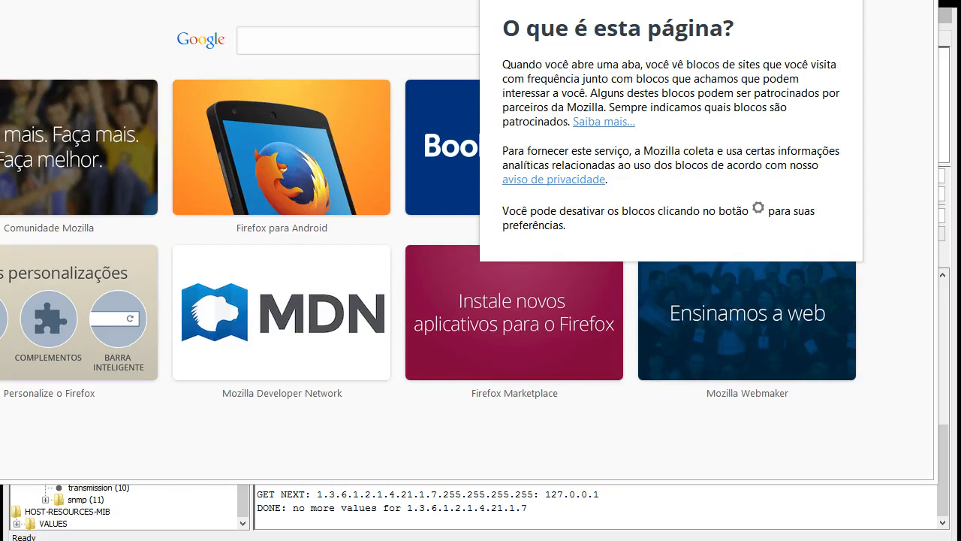
type("mib")
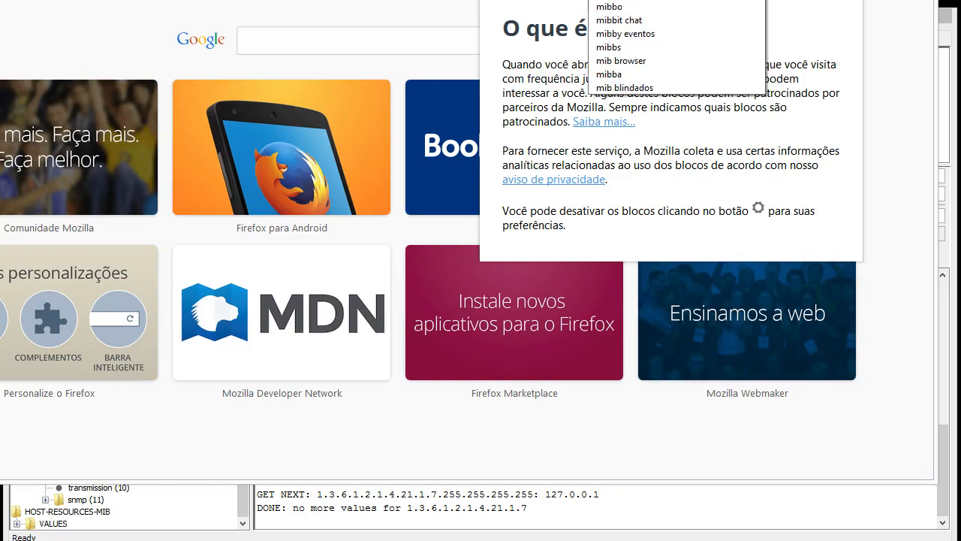
key("Return")
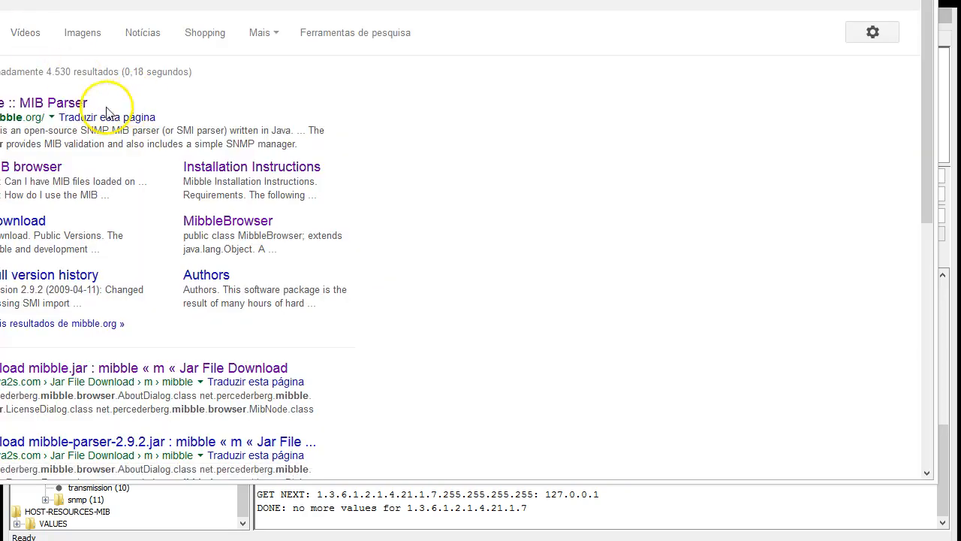
left_click_drag(195, 0, 277, 0)
left_click(111, 258)
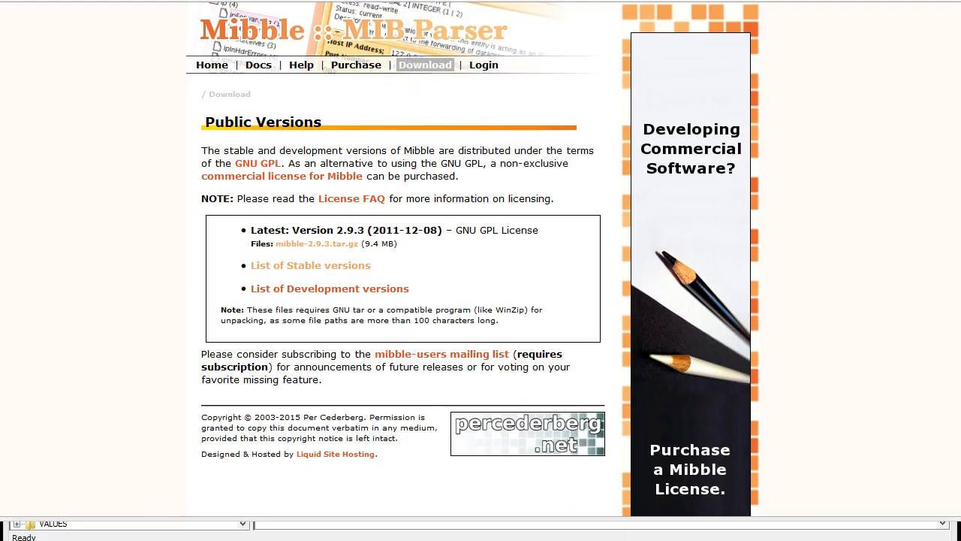
key("alt+Tab")
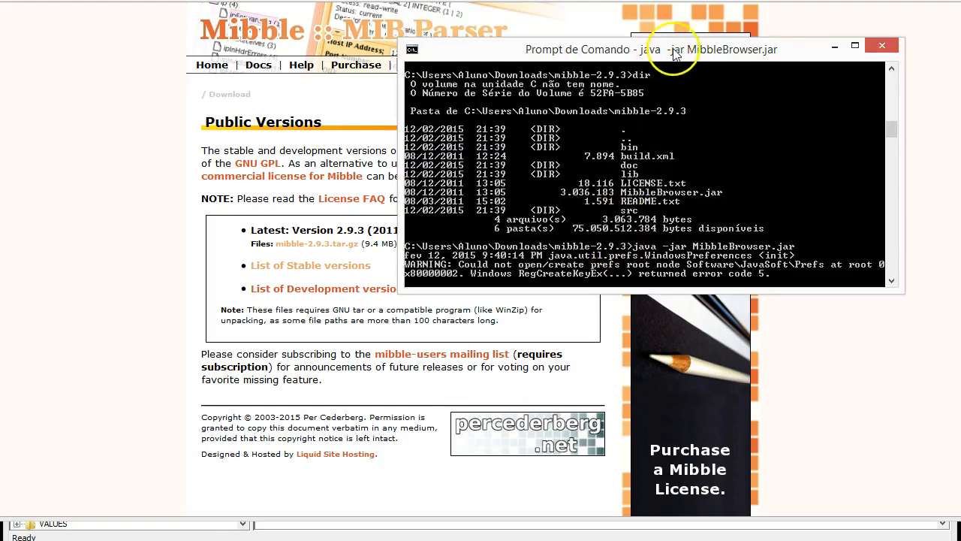
Close Mibble and relaunch it from Command Prompt with java -jar MibbleBrowser.jar
left_click(758, 58)
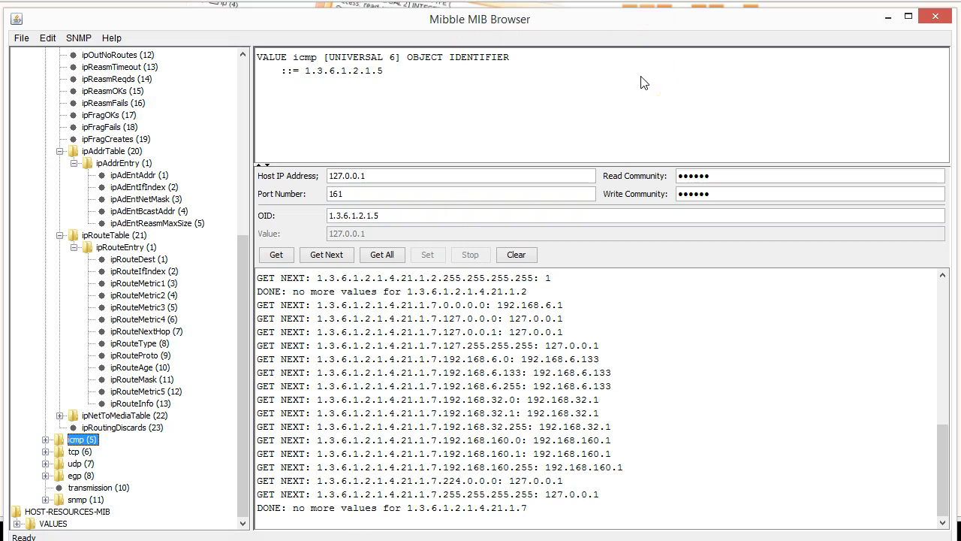
left_click(936, 16)
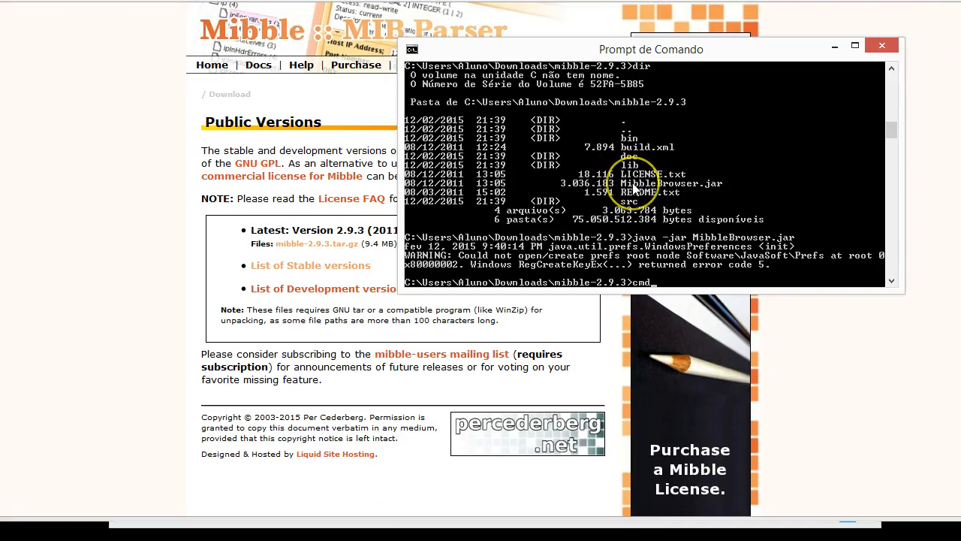
key("Up")
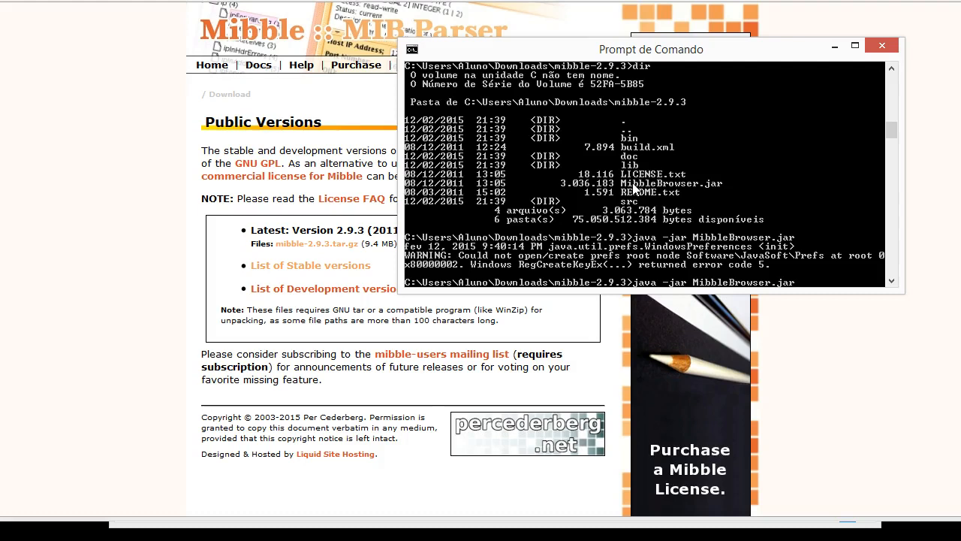
key("Return")
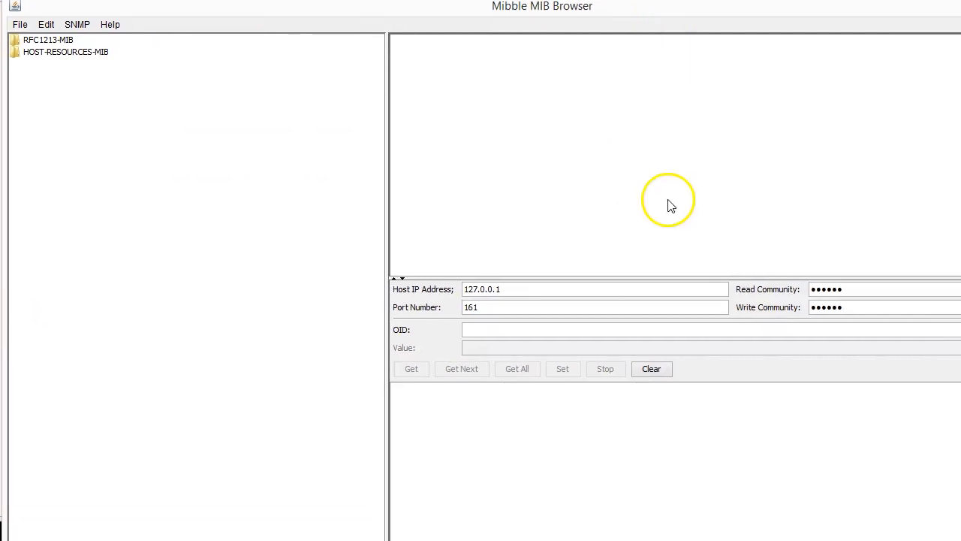
Clear the log and run Get All on RFC1213-MIB's mib-2 branch from 127.0.0.1
left_click(650, 368)
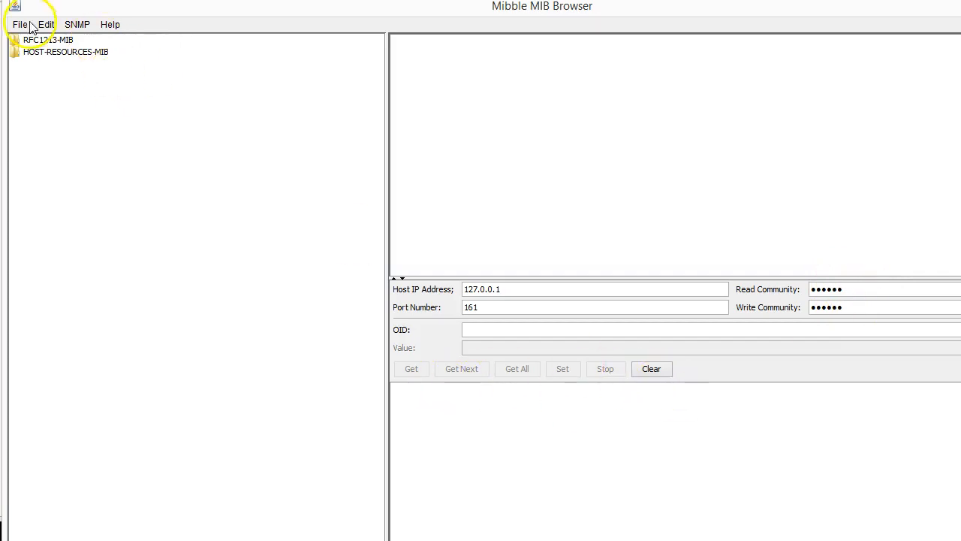
double_click(45, 39)
double_click(51, 52)
left_click(67, 65)
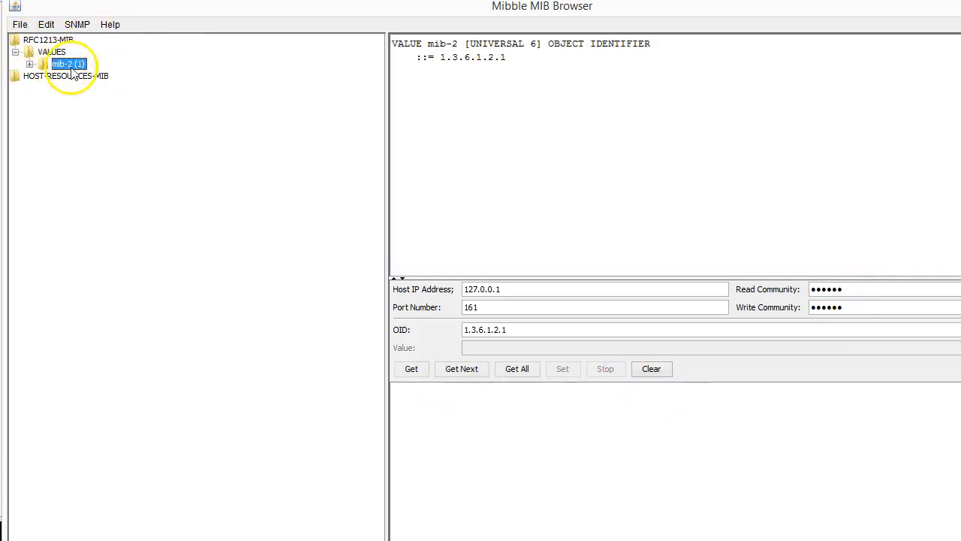
left_click(514, 369)
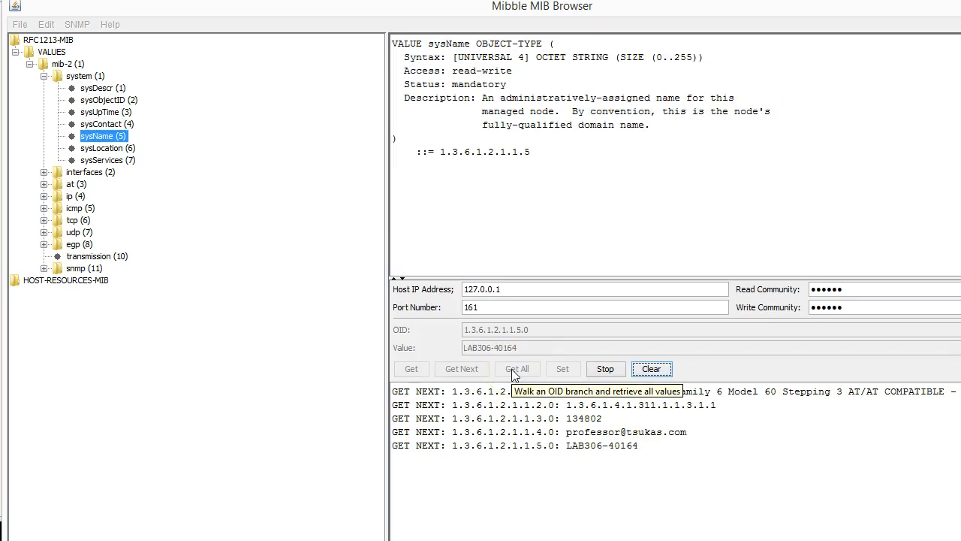